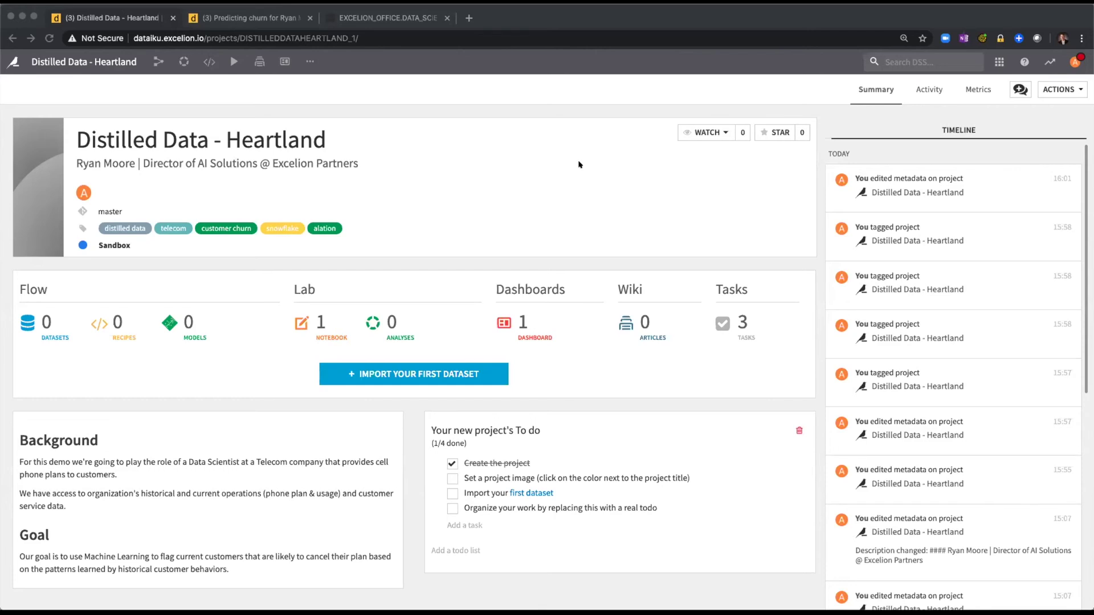
Start importing the project's first dataset from the Alation catalog
left_click(557, 256)
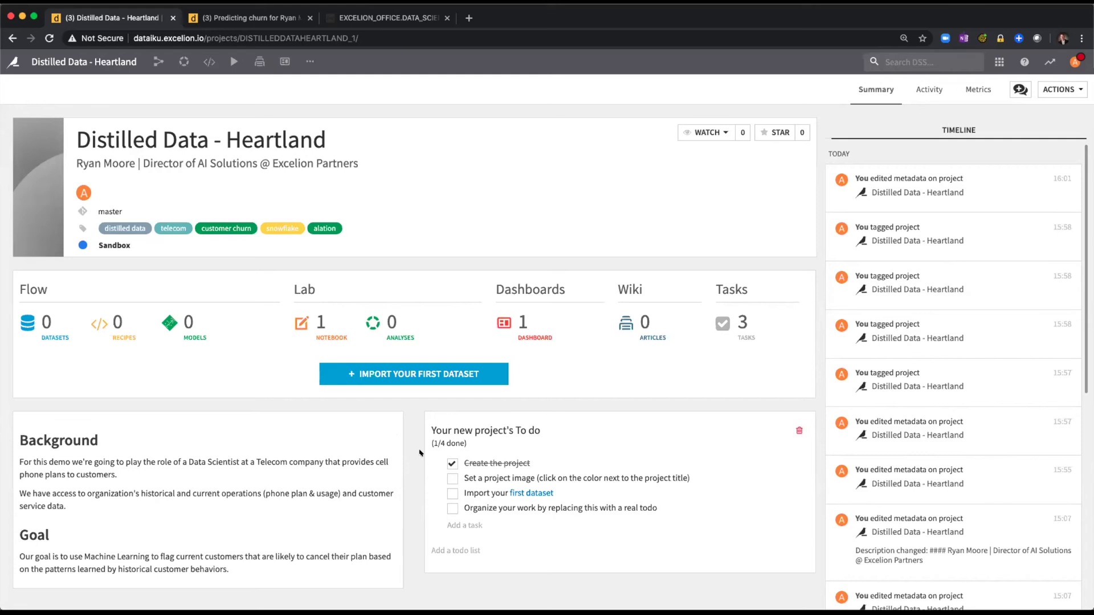
left_click(412, 377)
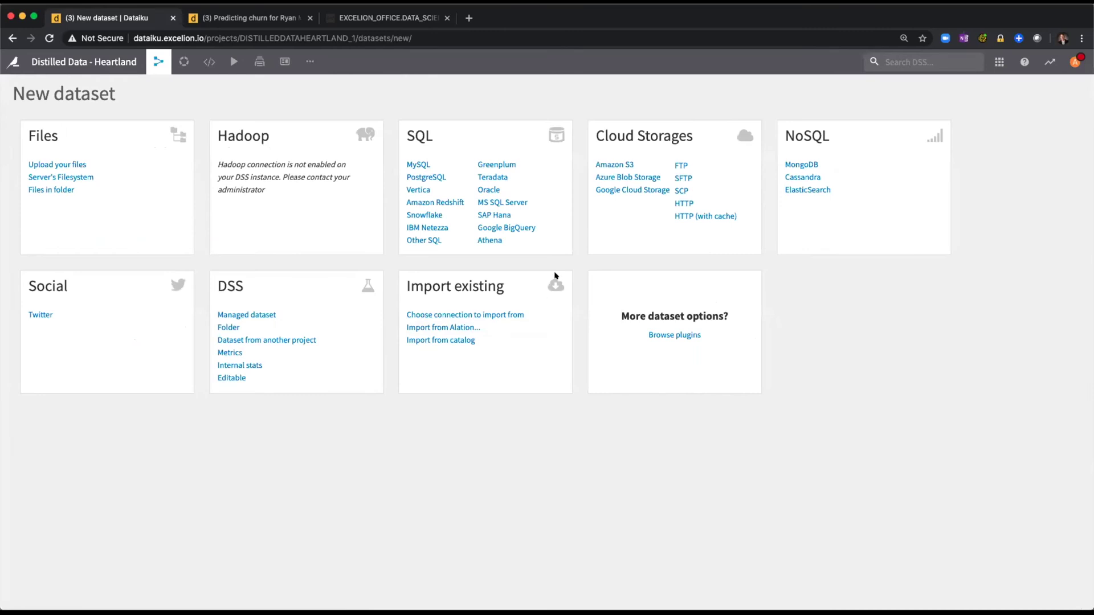
left_click(460, 327)
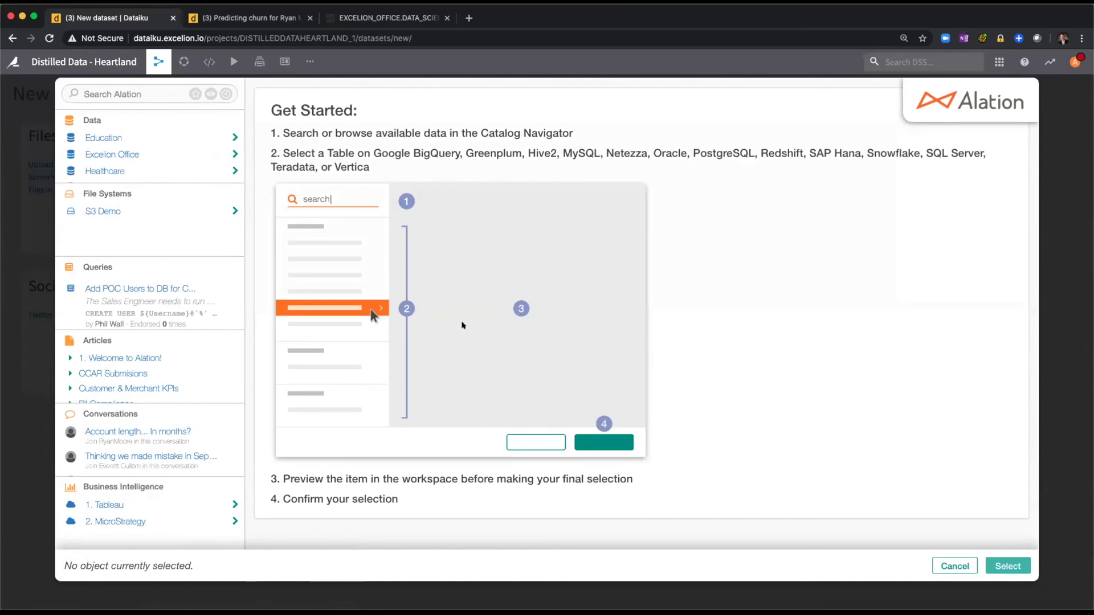
Search Alation for "churn op" and choose the DKU_CHURN_churn_operations table
left_click(159, 95)
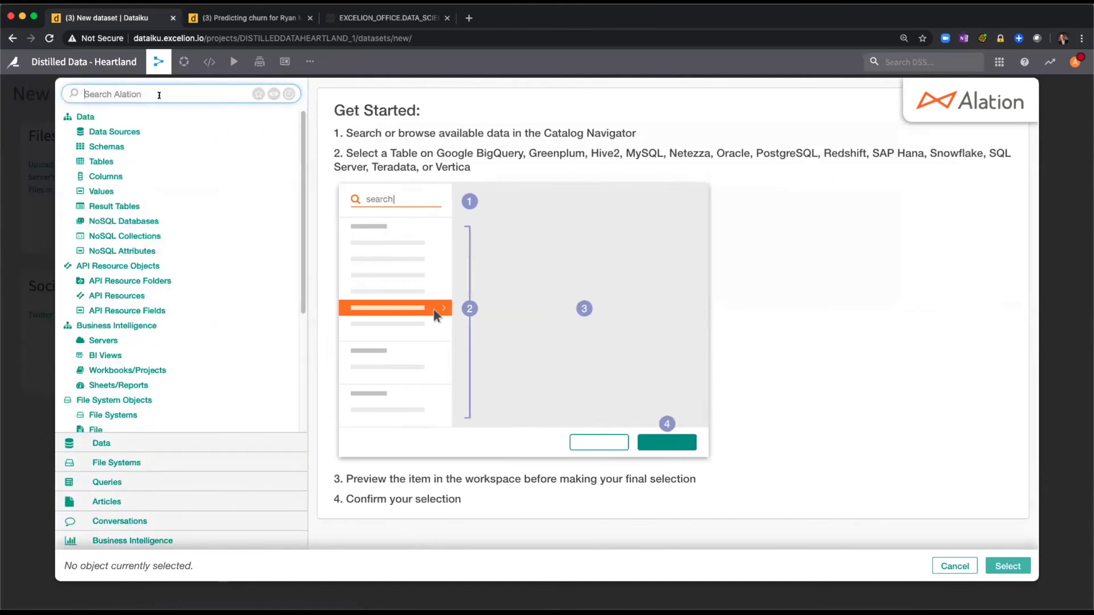
type("churn")
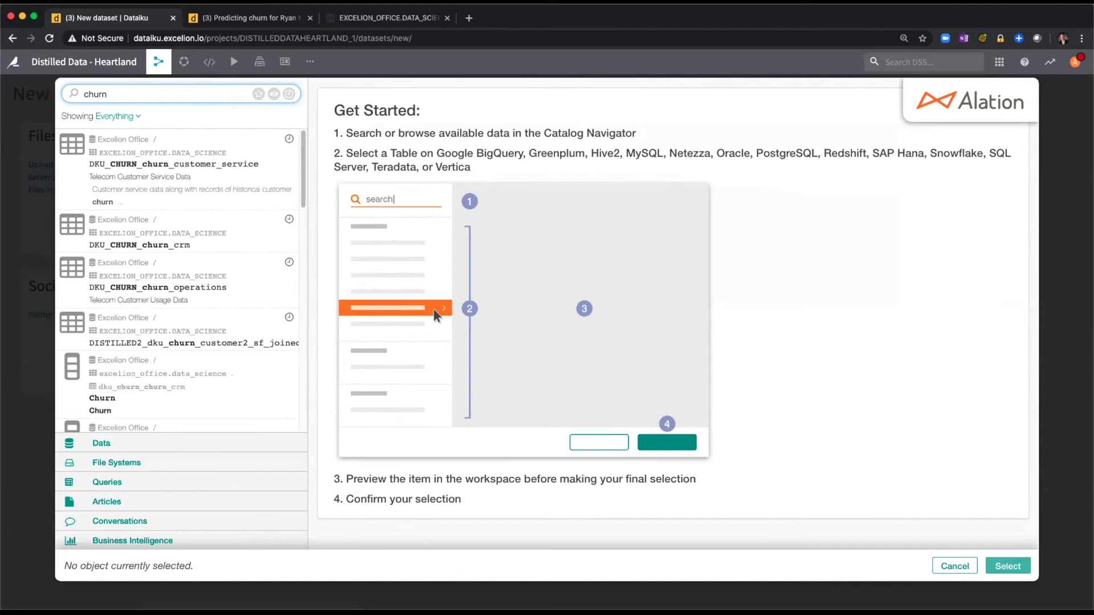
type("op")
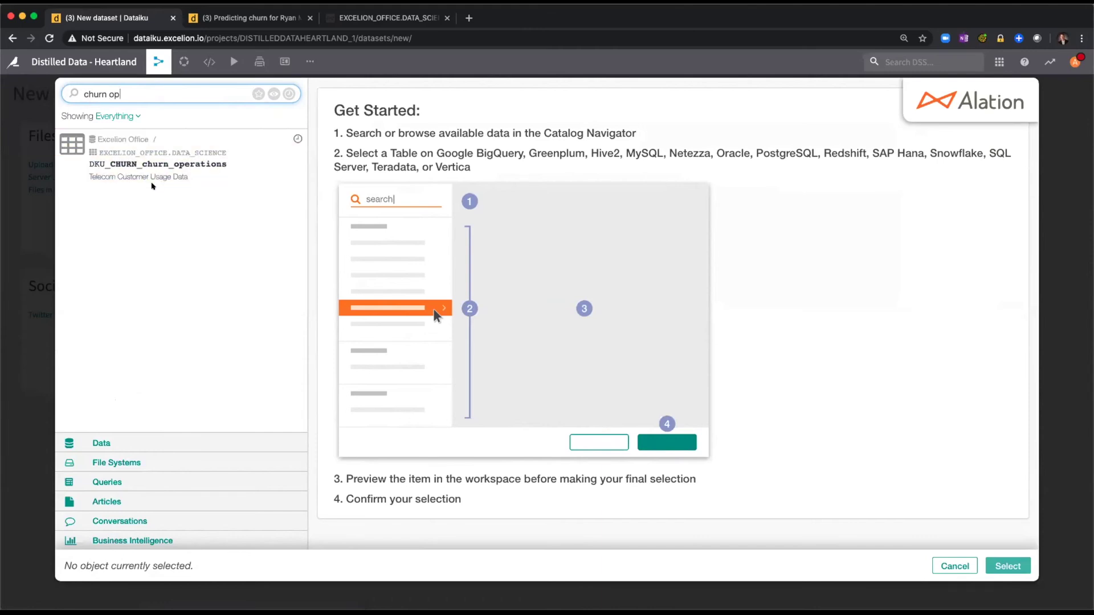
left_click(181, 165)
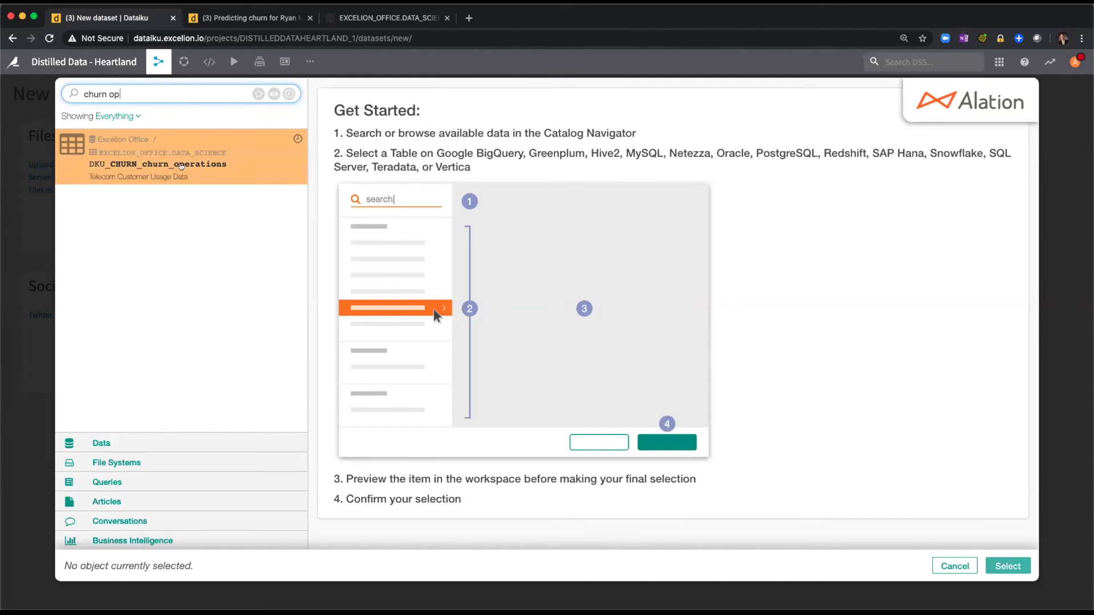
left_click(181, 165)
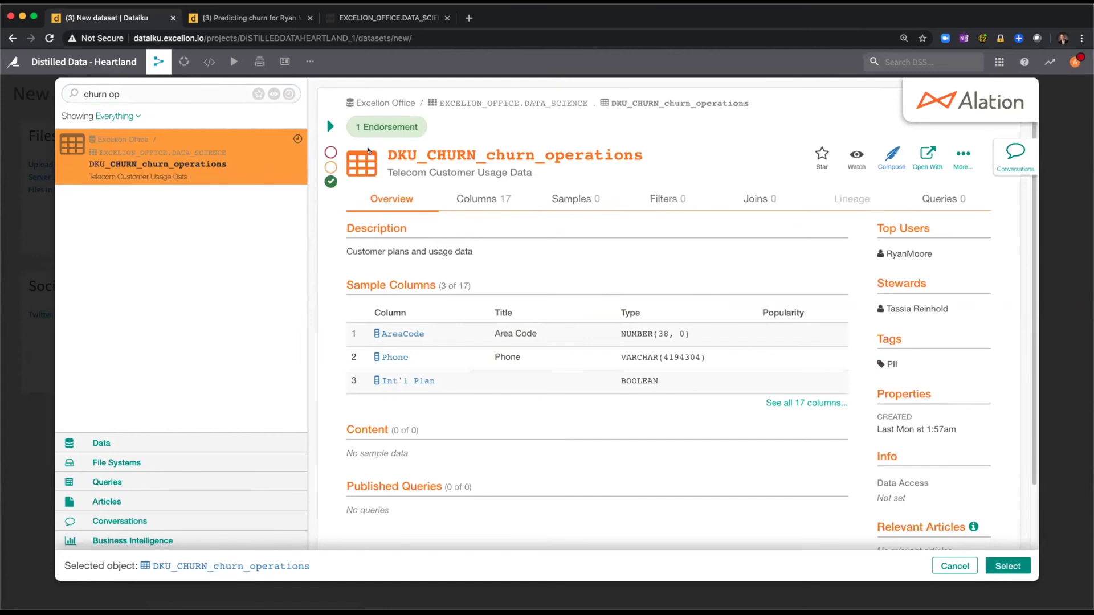
Check the churn operations table's endorsement details and conversations, and confirm it as the table to import
left_click(329, 127)
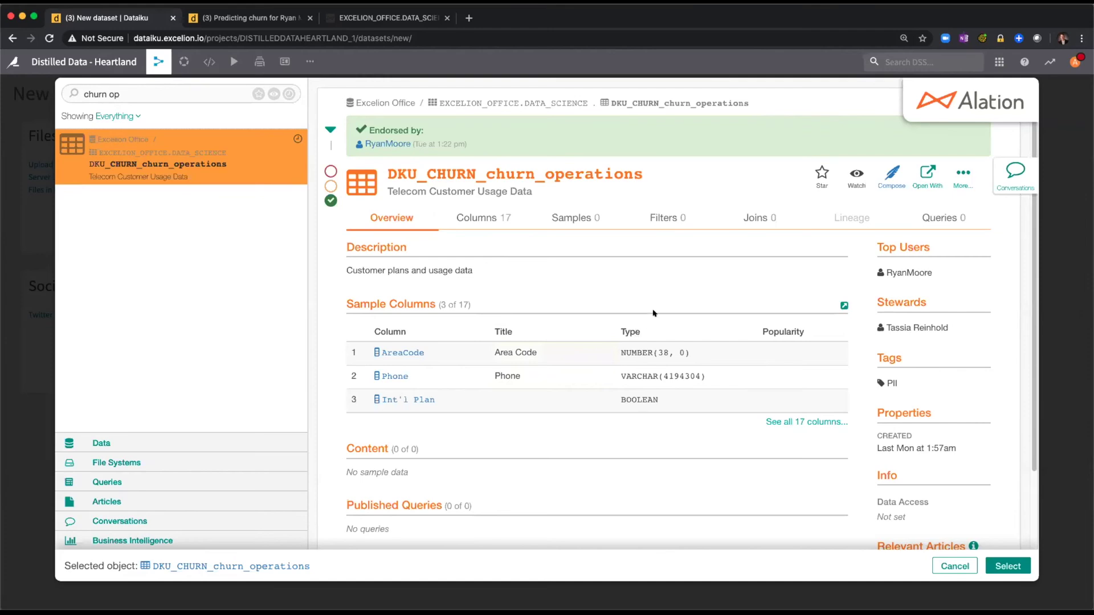
left_click(1014, 177)
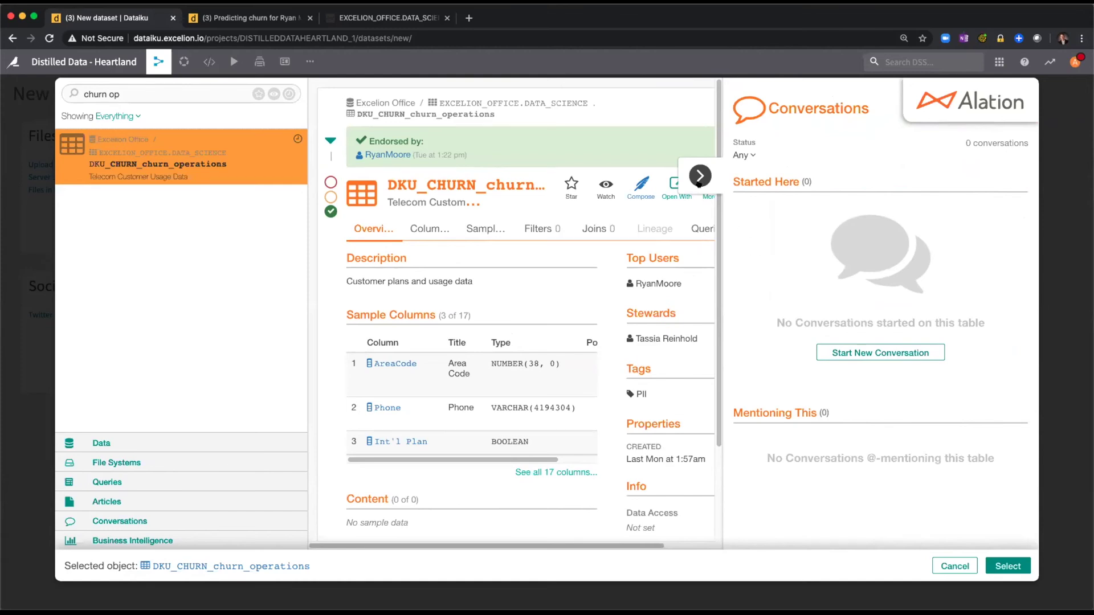
left_click(700, 176)
left_click(998, 567)
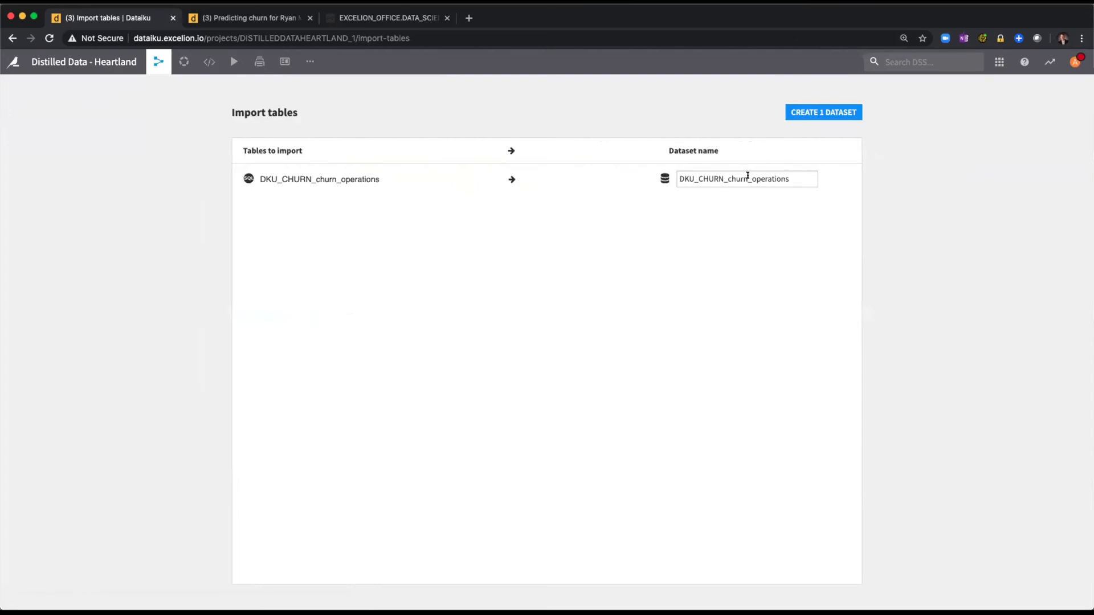
Shorten the imported table's dataset name to "operations" and create the dataset
left_click_drag(747, 177, 639, 176)
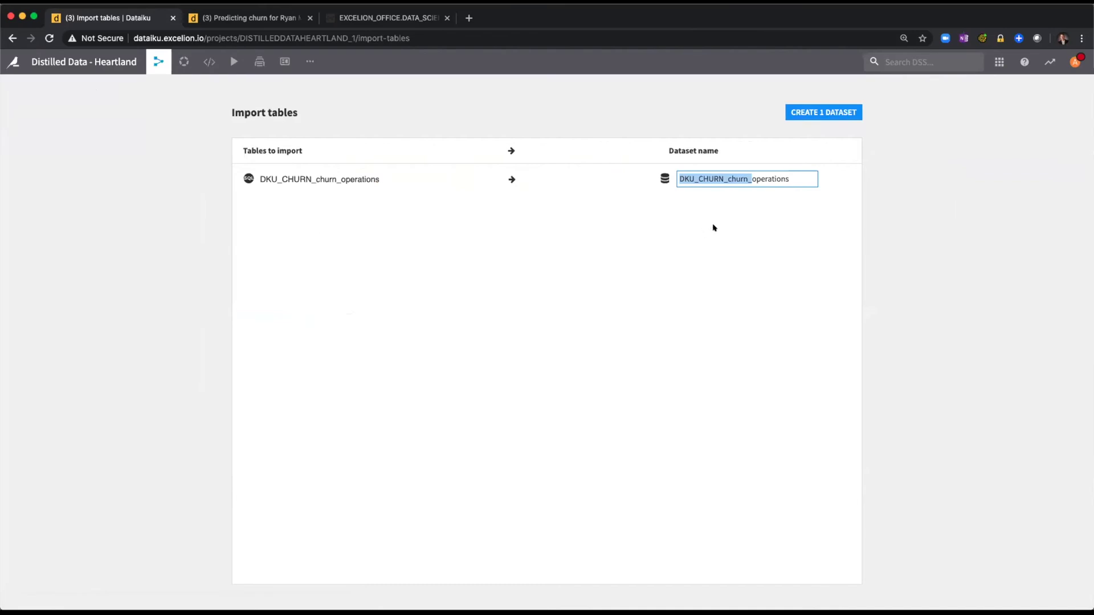
key("BackSpace")
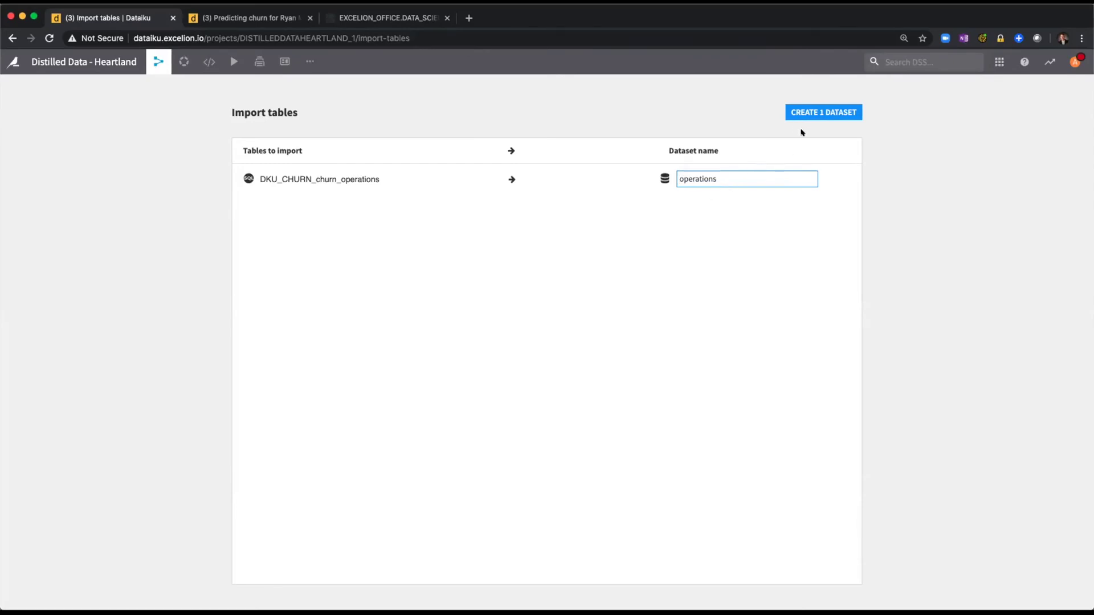
left_click(807, 113)
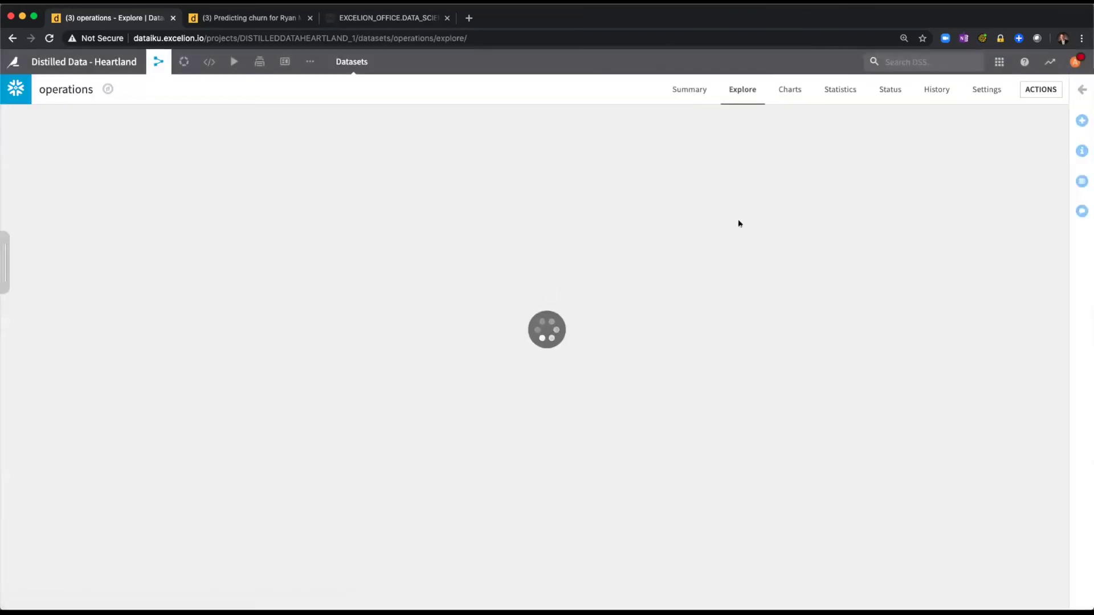
Set the operations dataset's connection schema to DATA_SCIENCE, test the table, and save the settings
left_click(980, 94)
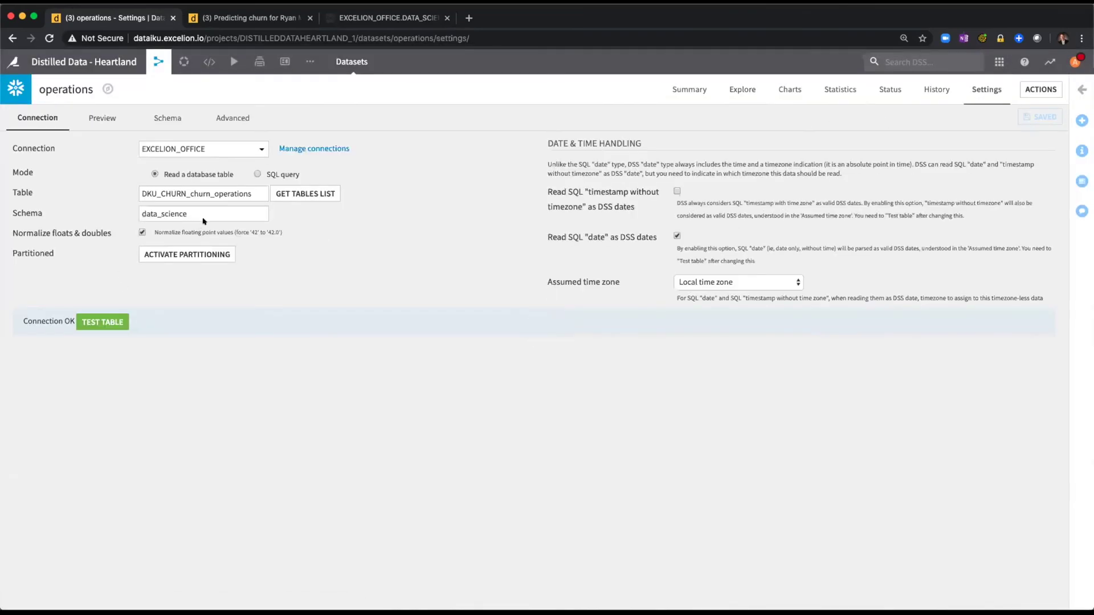
left_click(83, 214)
type("DATA_SCIENCE")
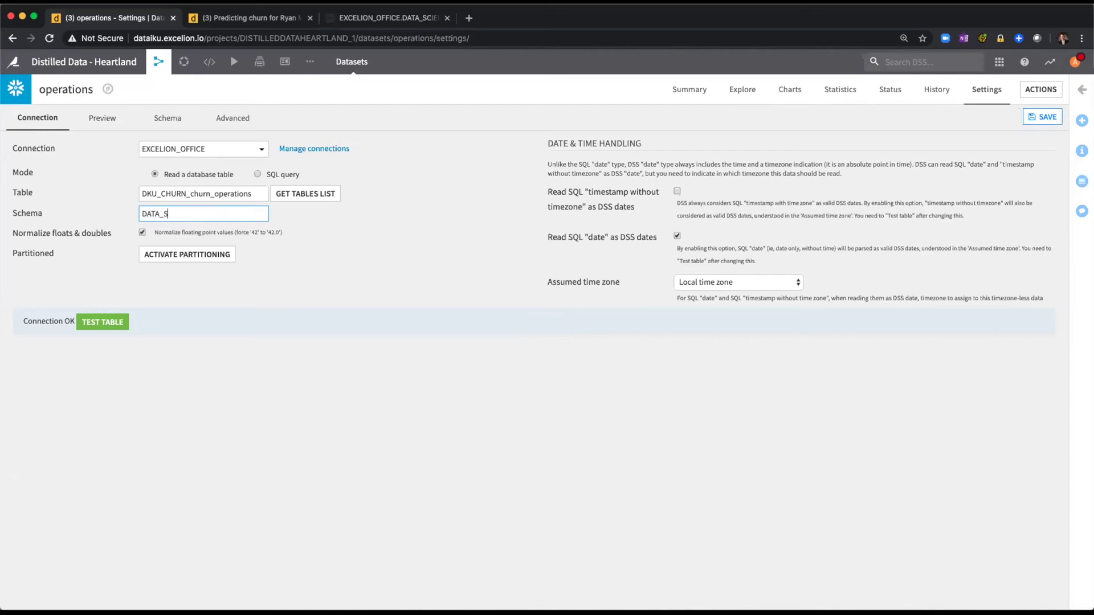
left_click(94, 322)
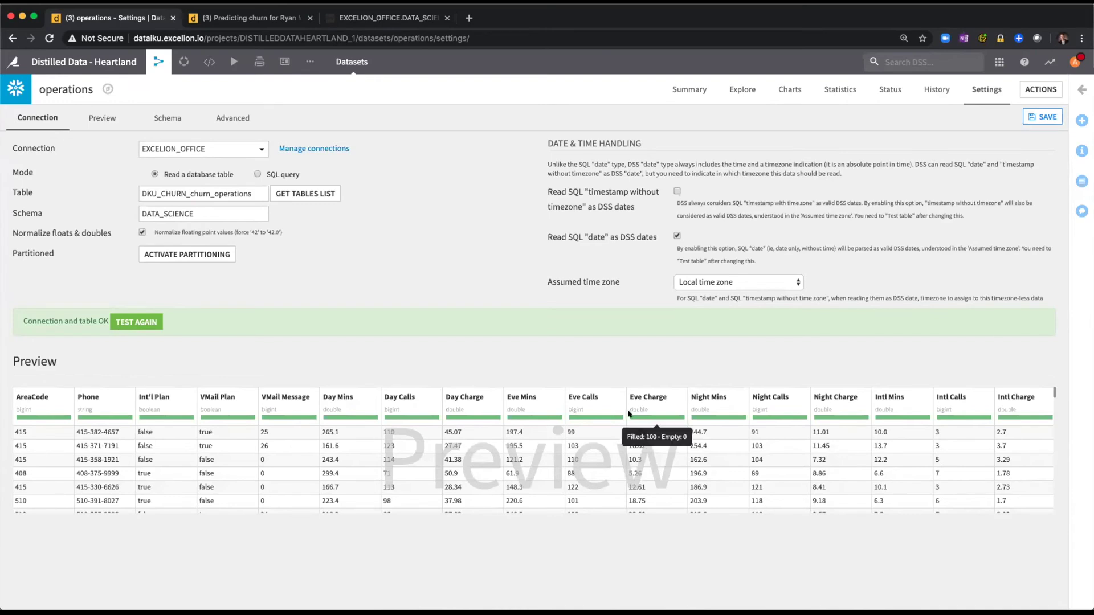
left_click(1043, 116)
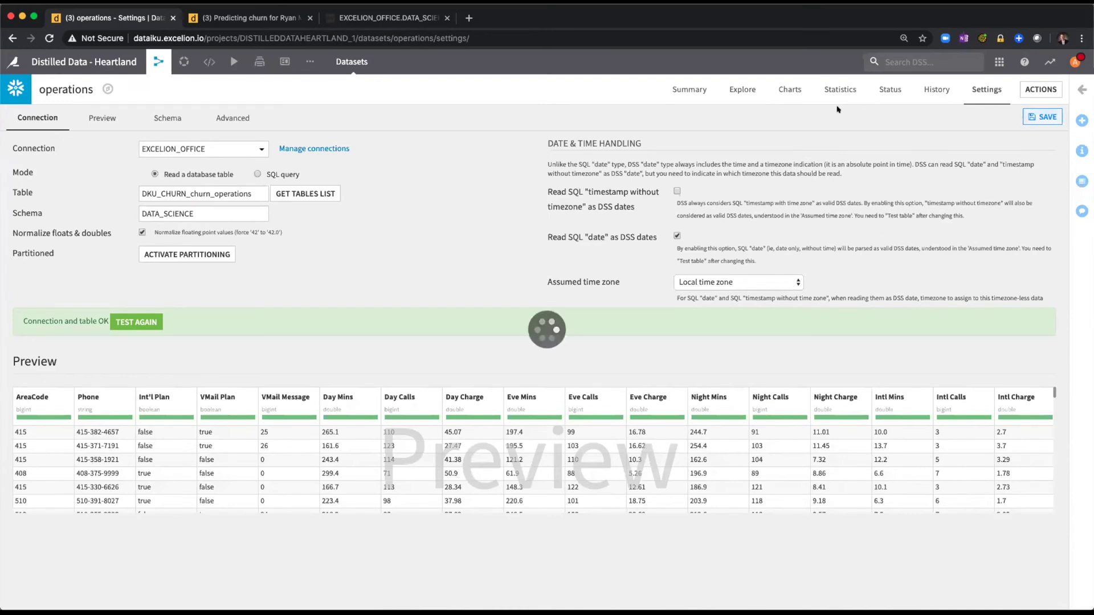
Explore the operations dataset and examine the value distributions of the Day Mins and Day Calls columns
left_click(743, 88)
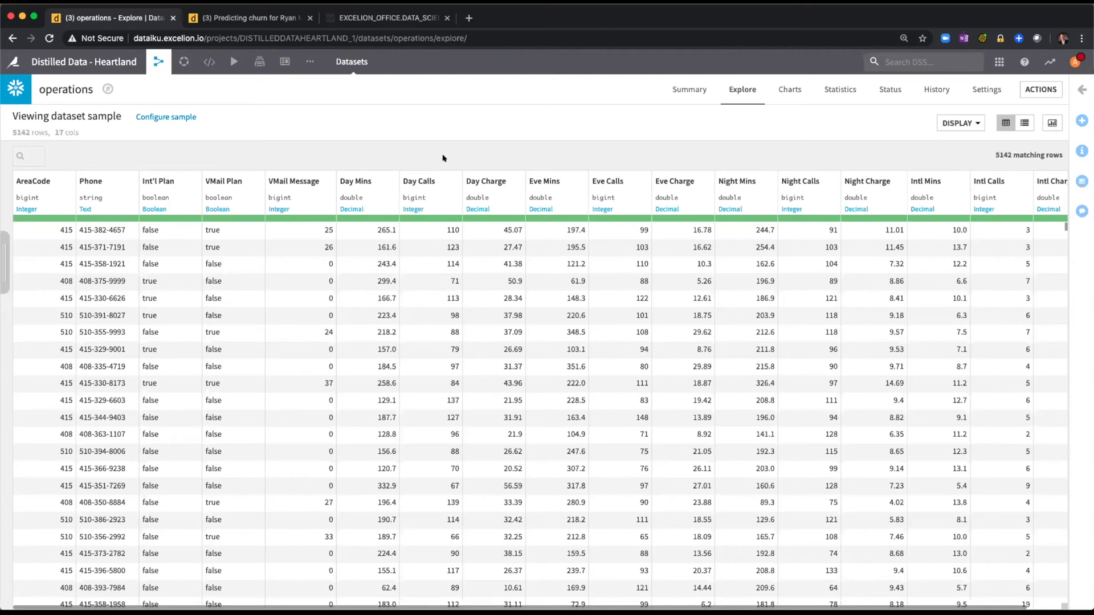
left_click(387, 175)
left_click(373, 196)
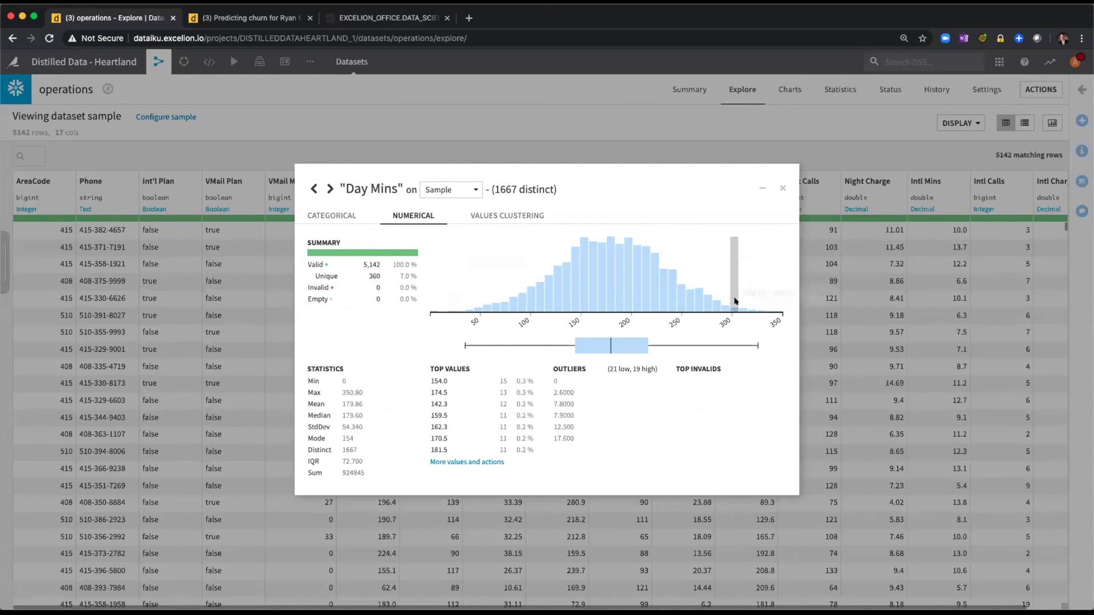
left_click(330, 188)
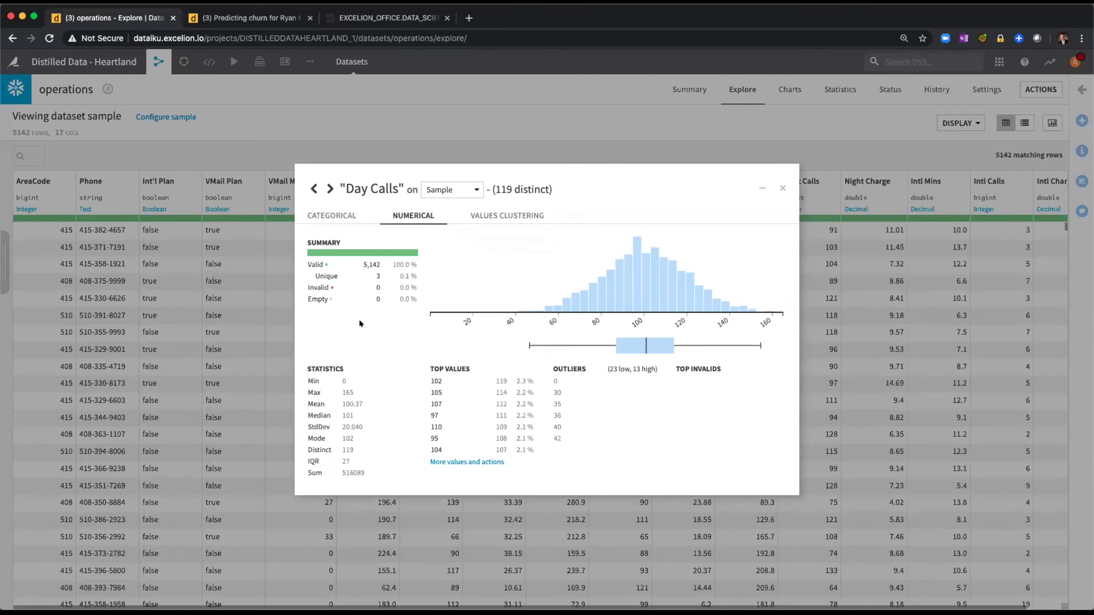
left_click(781, 190)
Go to the project's Flow and start adding another dataset from Alation, with the details panel collapsed
mouse_move(158, 62)
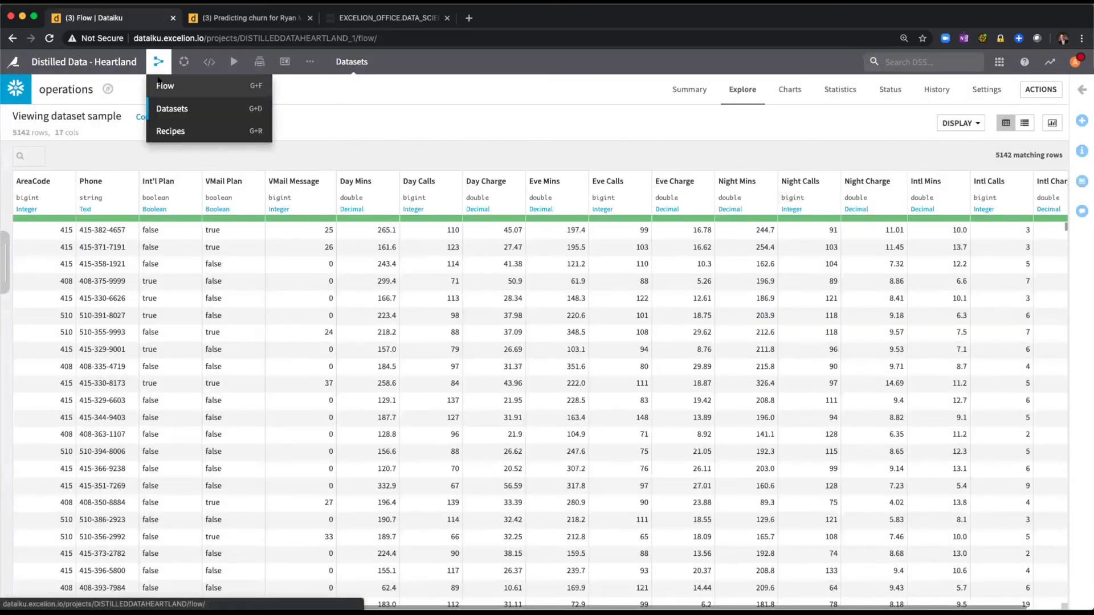
left_click(166, 84)
scroll(261, 238, "down", 2)
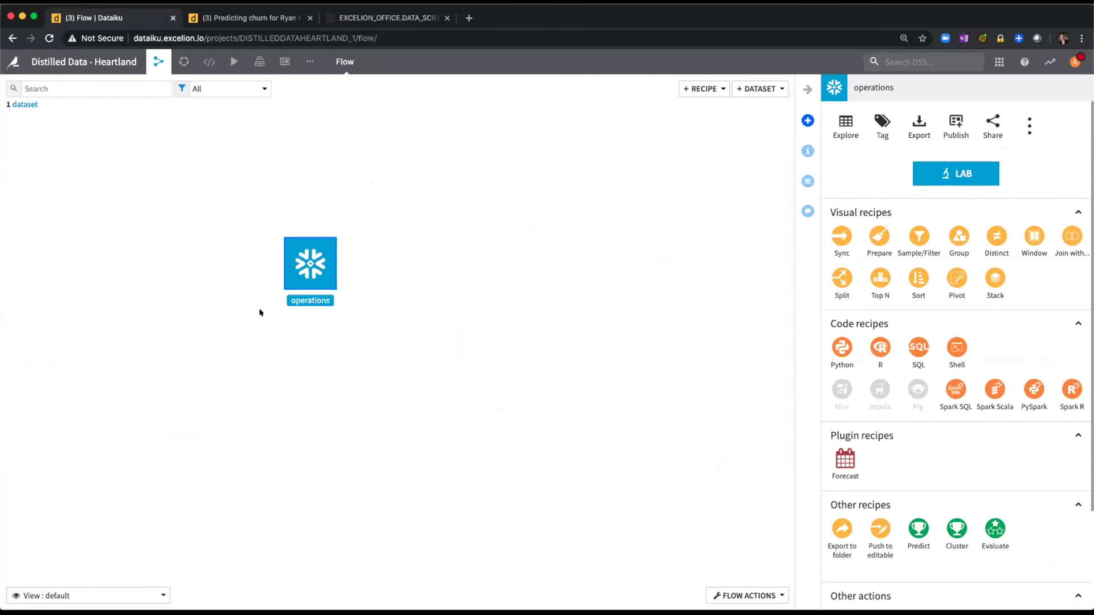
mouse_move(308, 241)
left_click(767, 86)
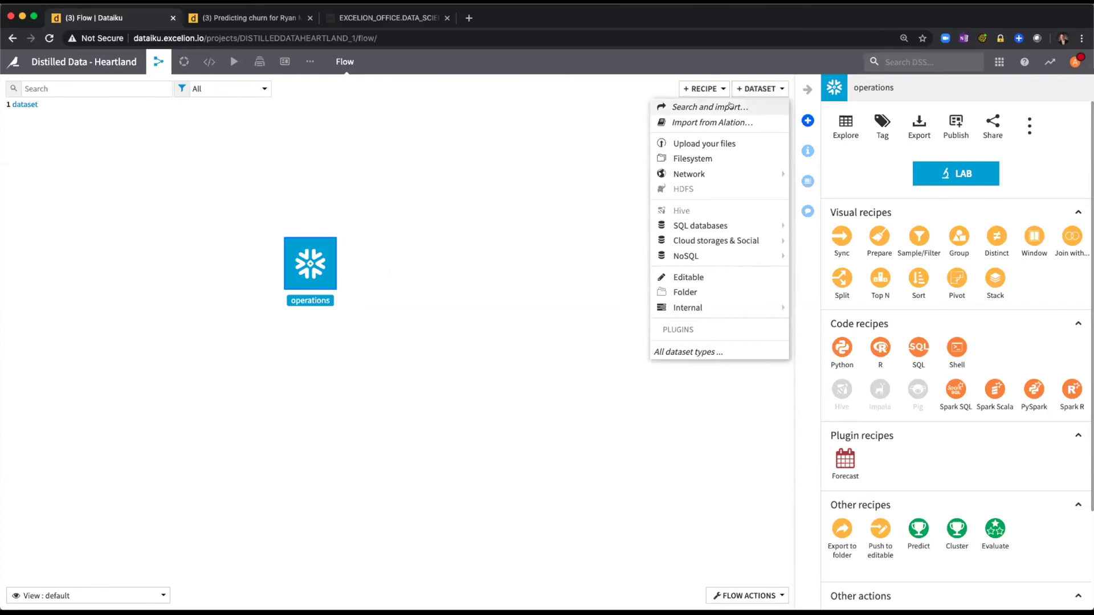
left_click(709, 122)
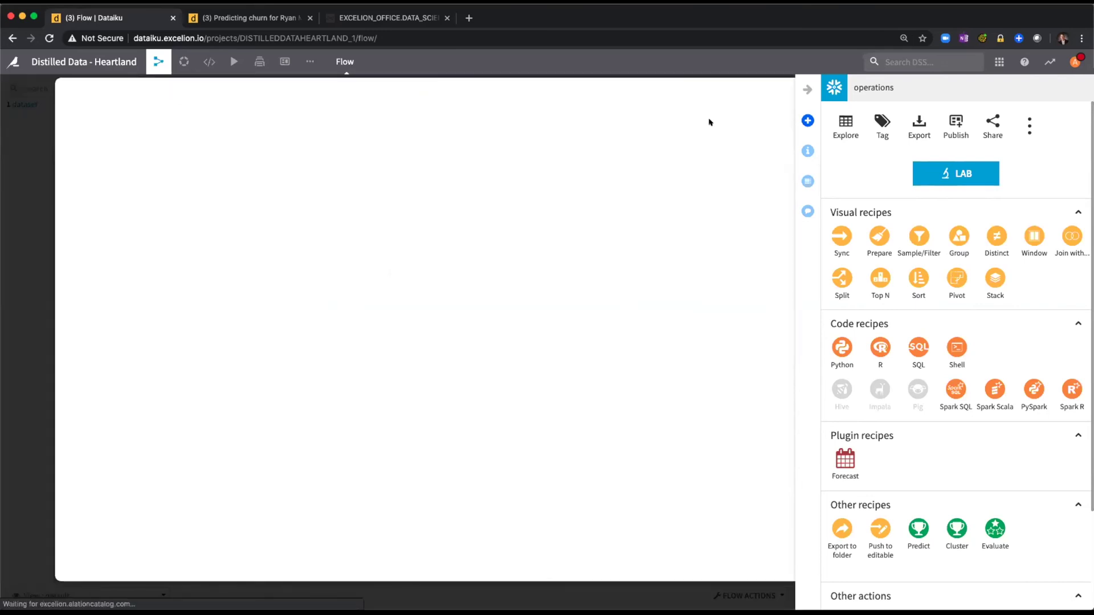
left_click(807, 90)
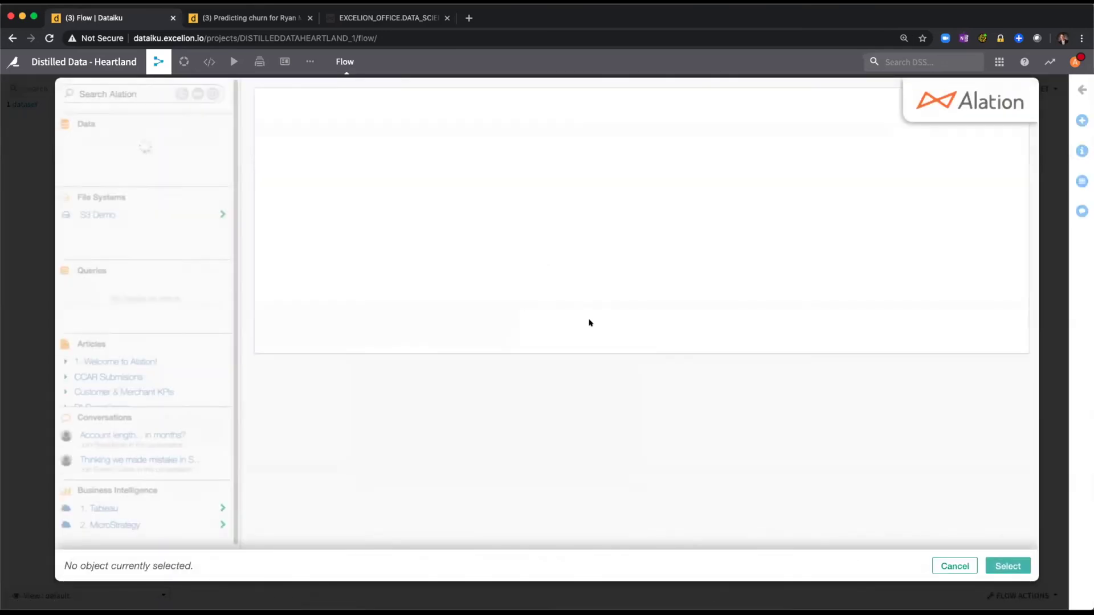
Search Alation for "churn crm" and open the DKU_CHURN_churn_crm table
left_click(139, 92)
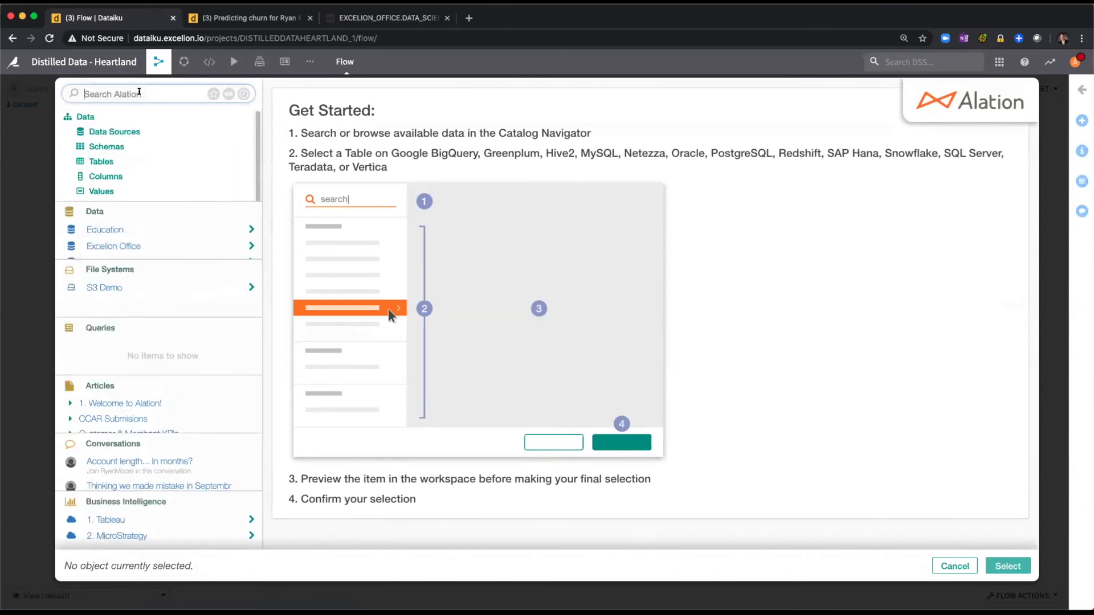
type("chrun")
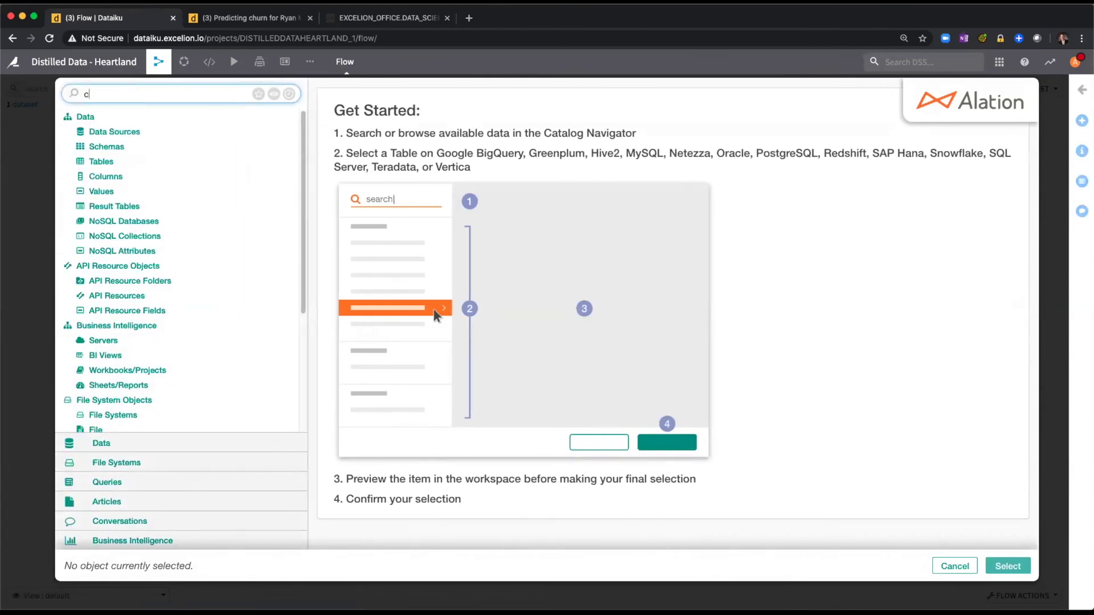
key("BackSpace")
key("BackSpace")
key("BackSpace")
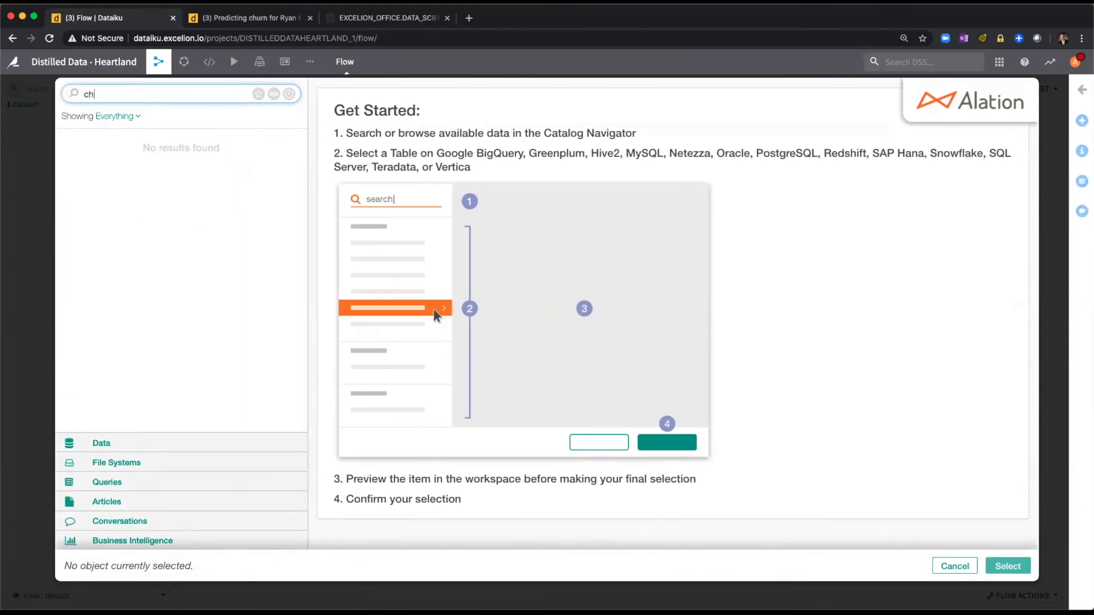
type("urn crm")
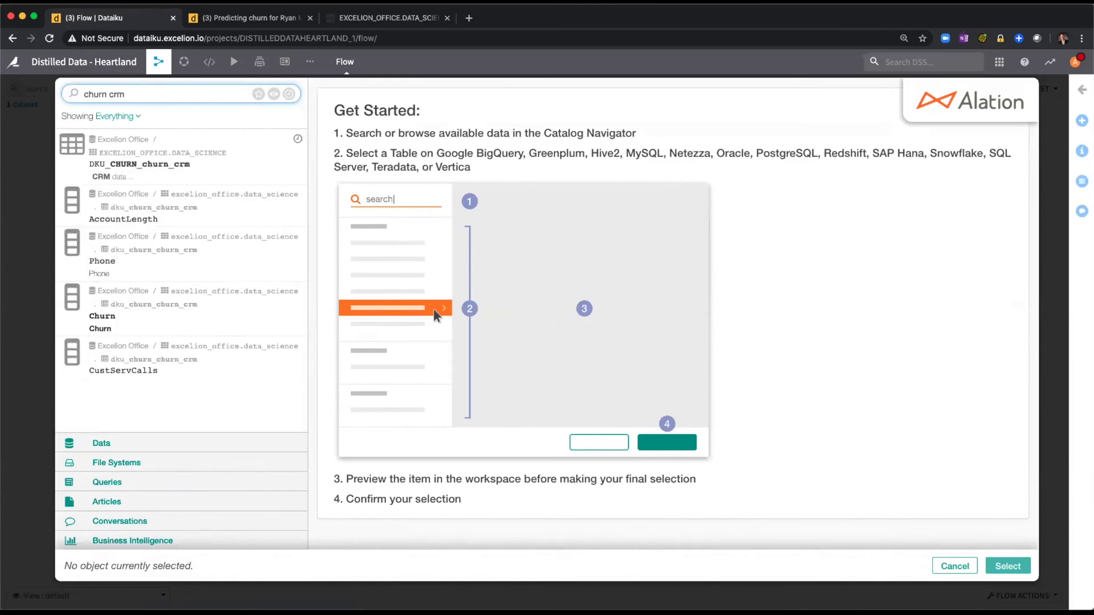
left_click(173, 161)
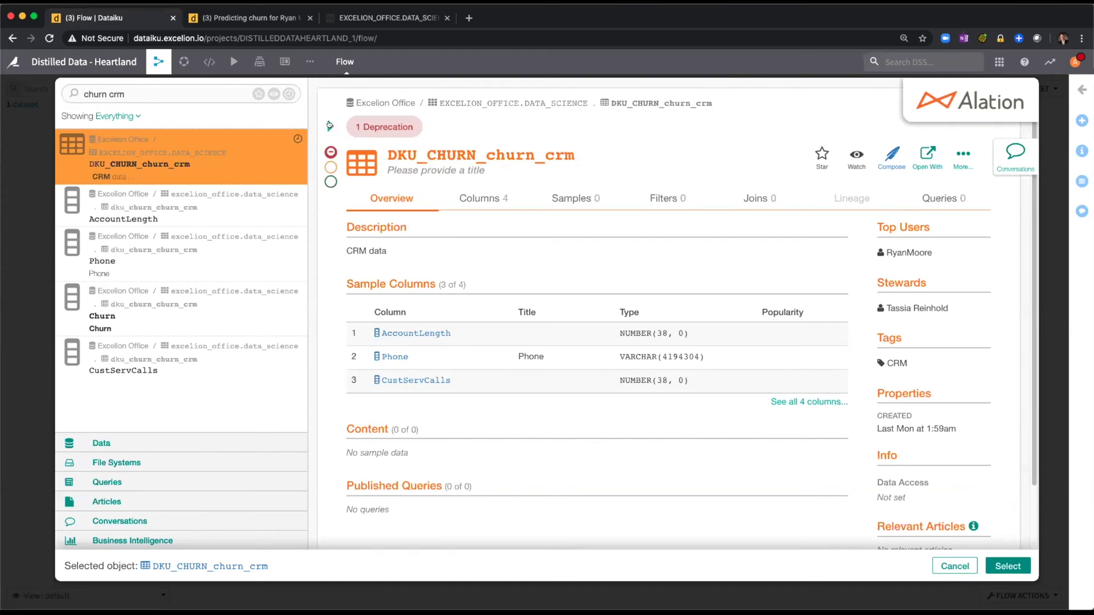
Expand the CRM table's deprecation notice, follow its link to the DKU_CHURN_churn_customer_service table, and confirm that table for import
left_click(329, 126)
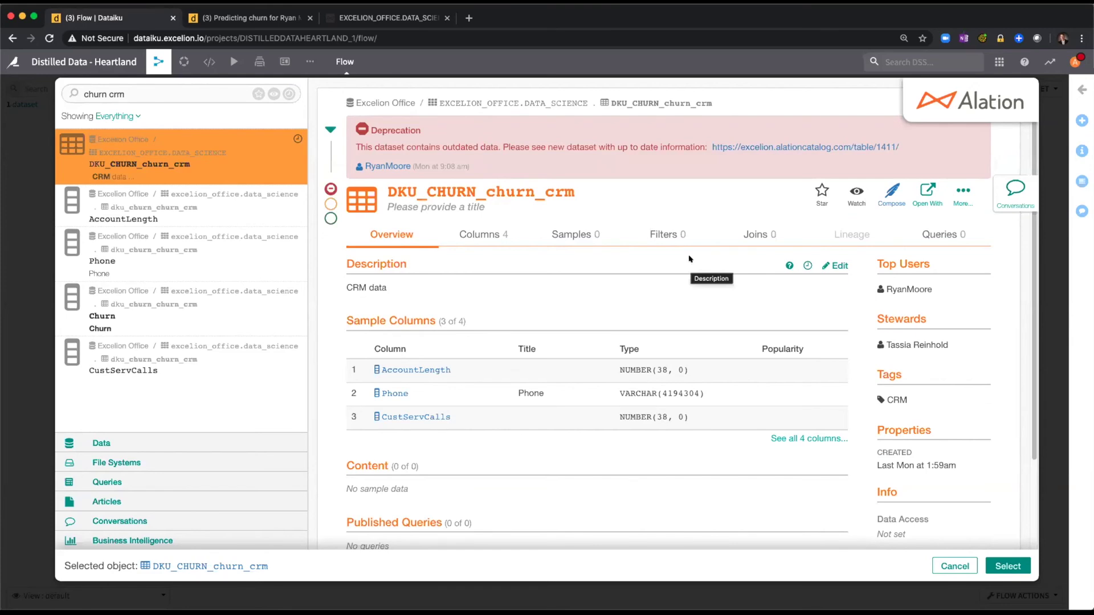
left_click(823, 147)
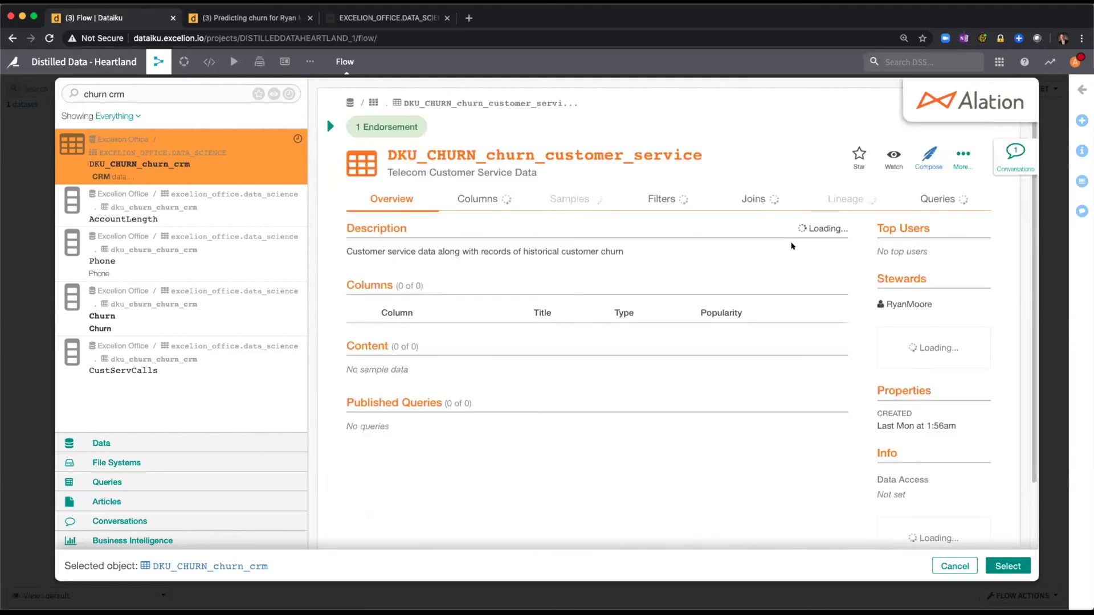
mouse_move(328, 134)
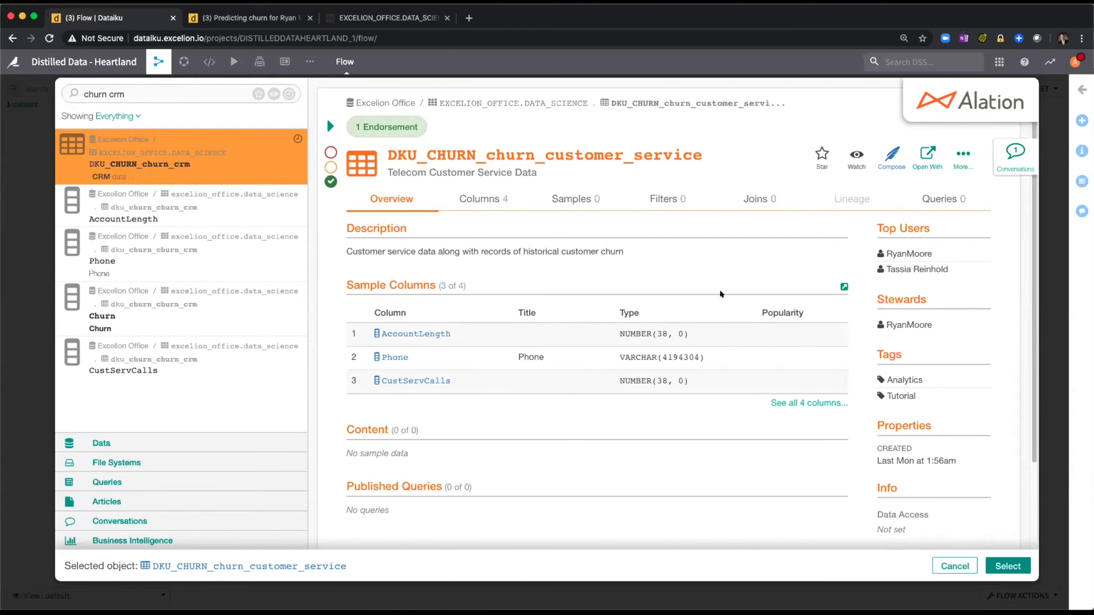
mouse_move(927, 325)
left_click(1005, 566)
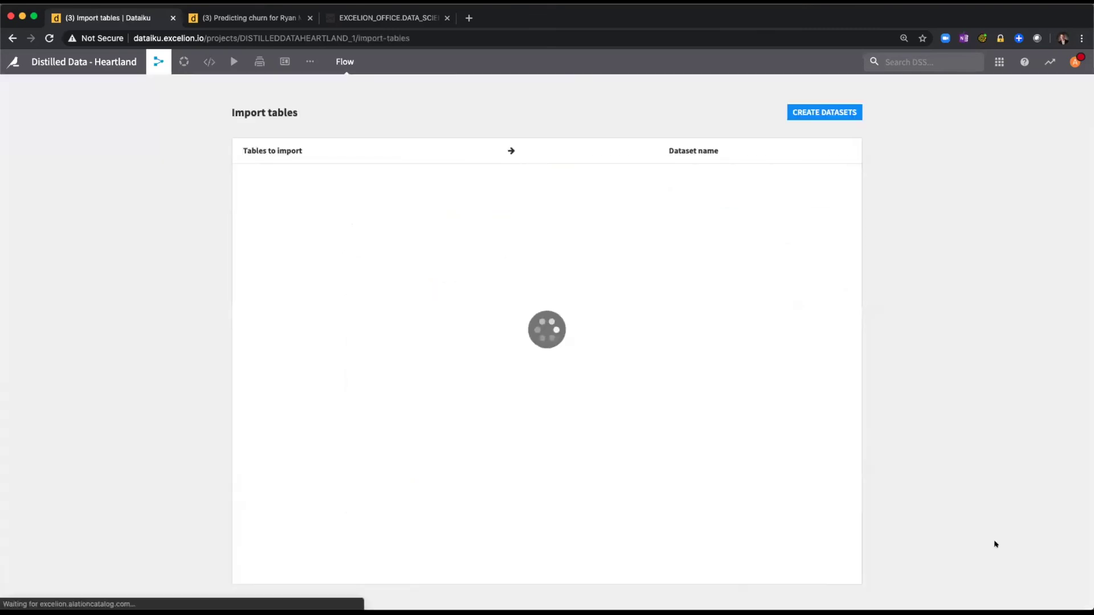
Name the dataset being imported customer_service and create it
left_click_drag(747, 177, 655, 177)
key("BackSpace")
left_click(823, 112)
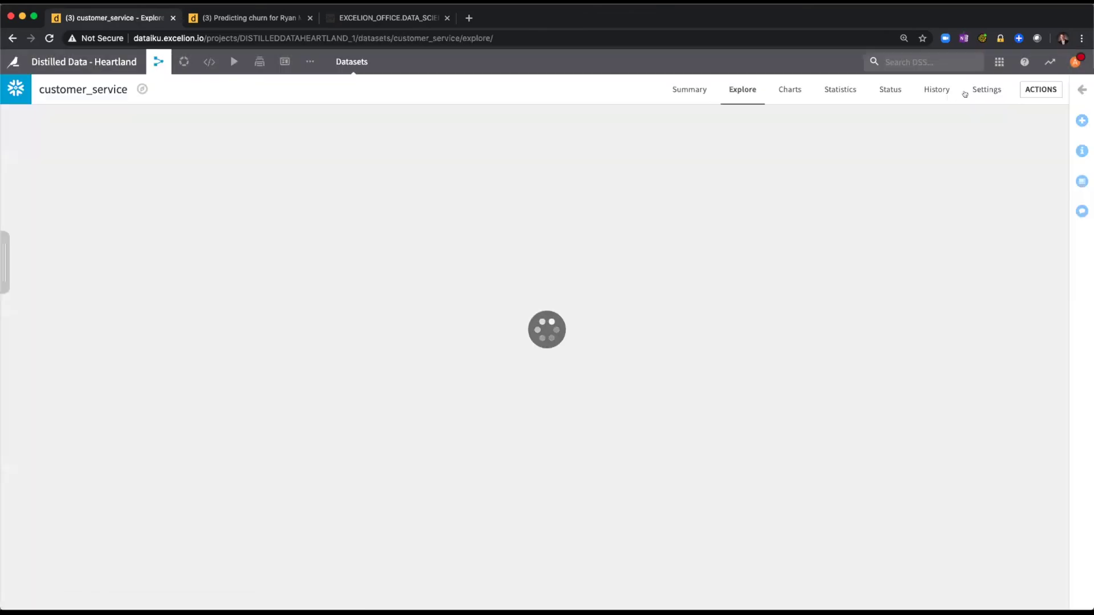
In the customer_service dataset's connection settings, set the schema to DATA_SCIENCE and test the table
left_click(969, 90)
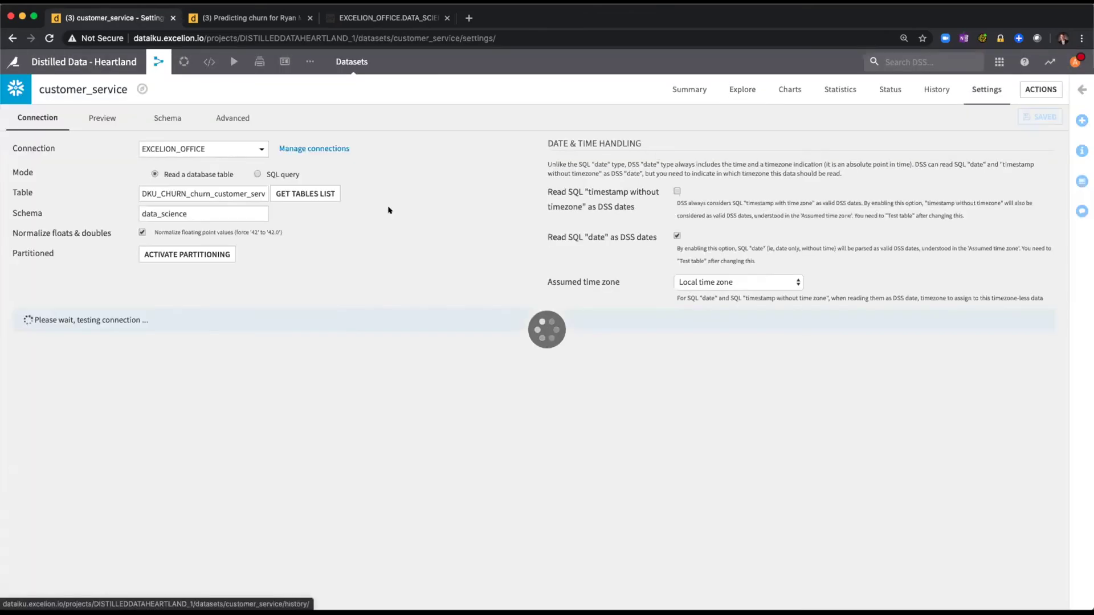
double_click(165, 213)
type("DATA_SCIENCE")
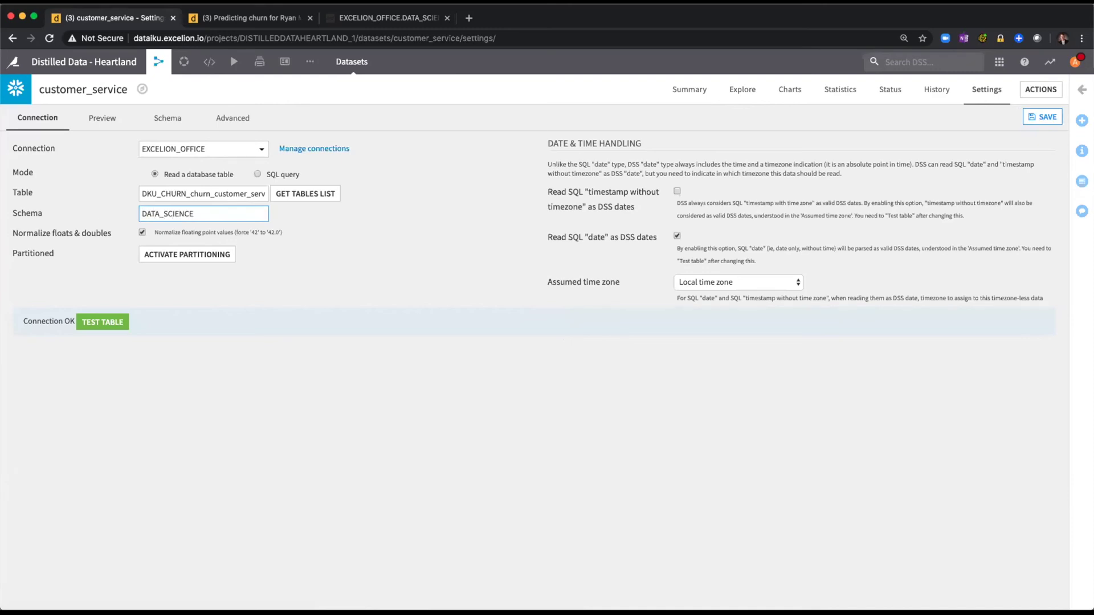
left_click(105, 322)
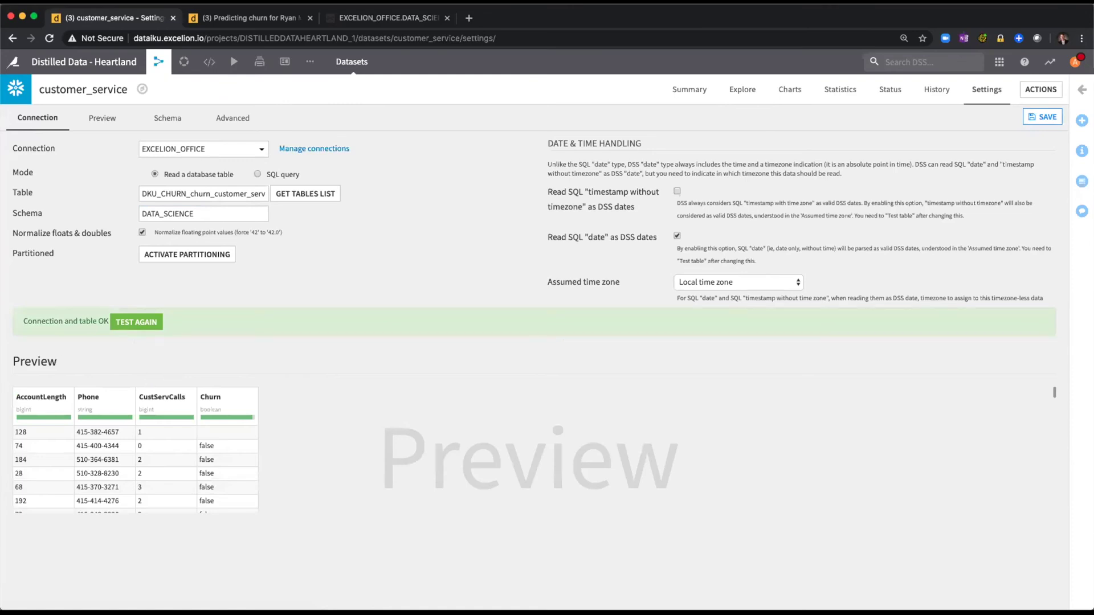
Explore the customer_service dataset and examine the value distribution of the Churn column
left_click(742, 96)
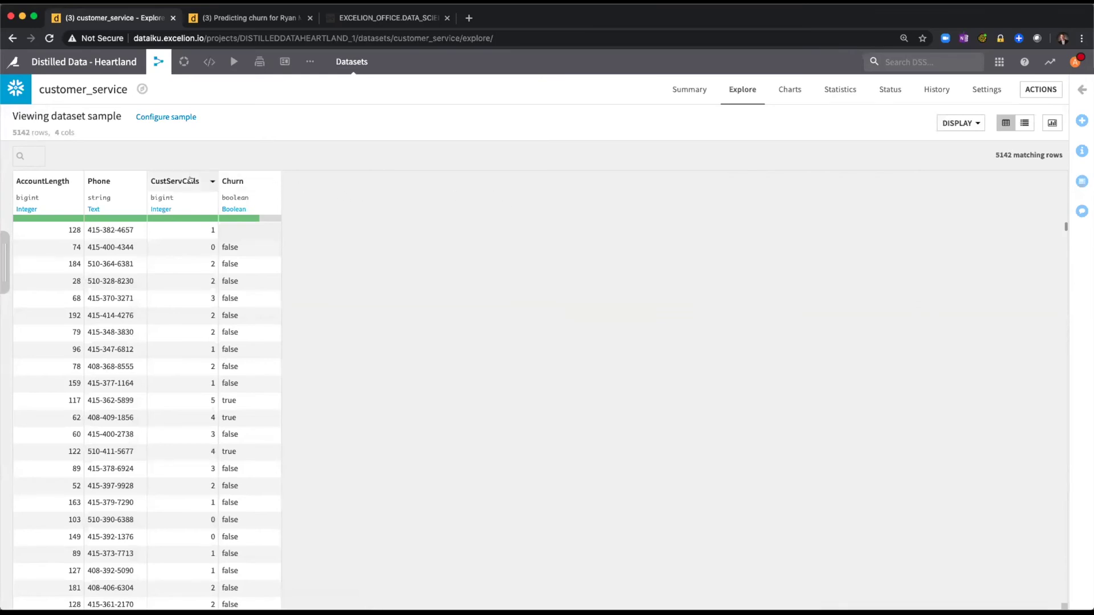
left_click(182, 231)
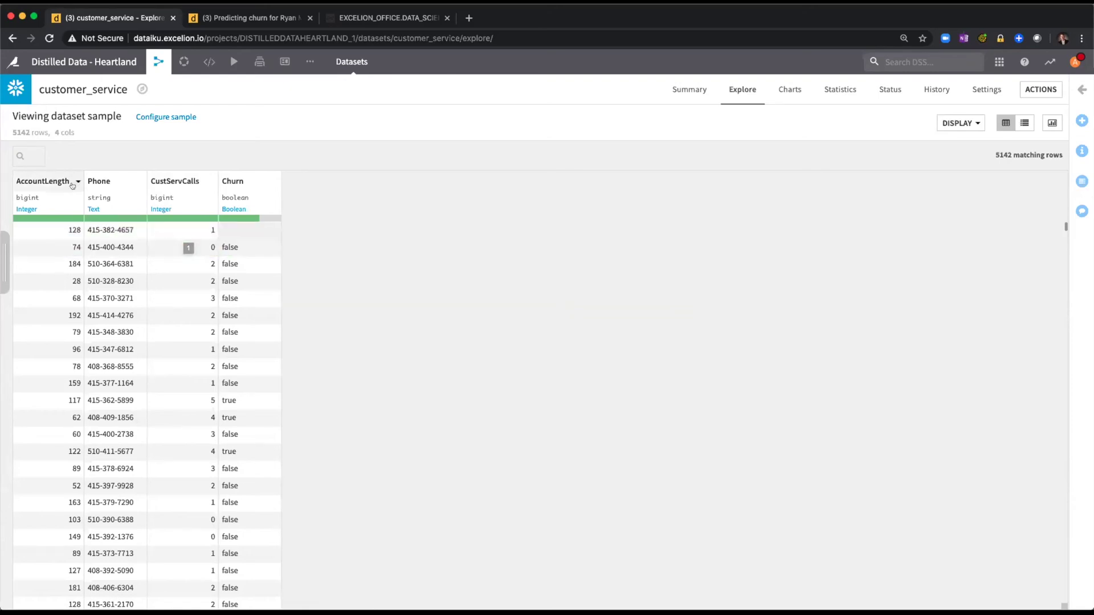
left_click(69, 233)
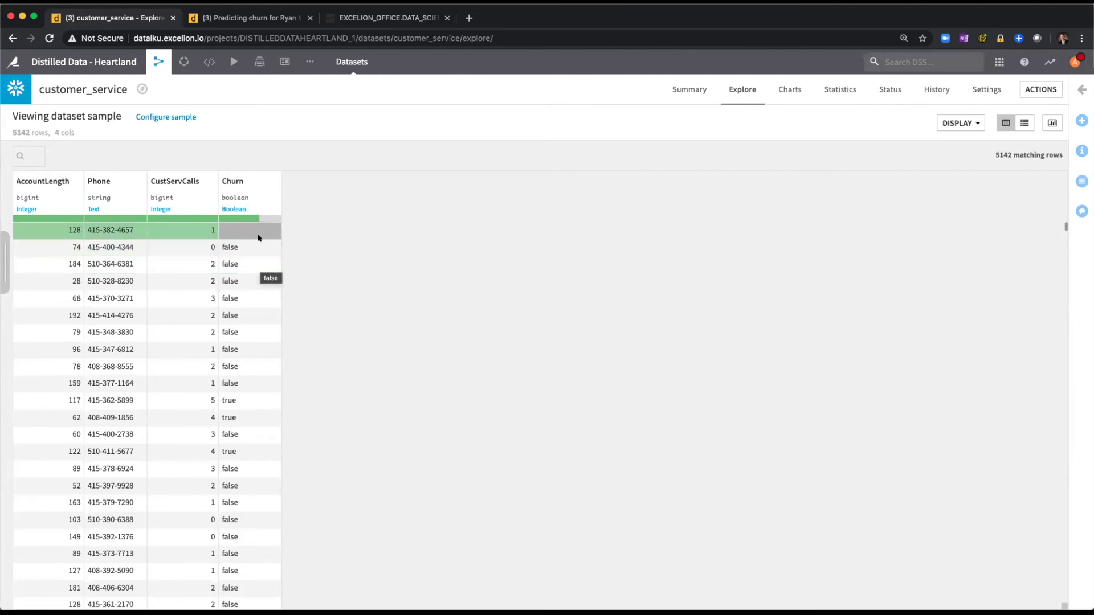
left_click(250, 179)
left_click(243, 200)
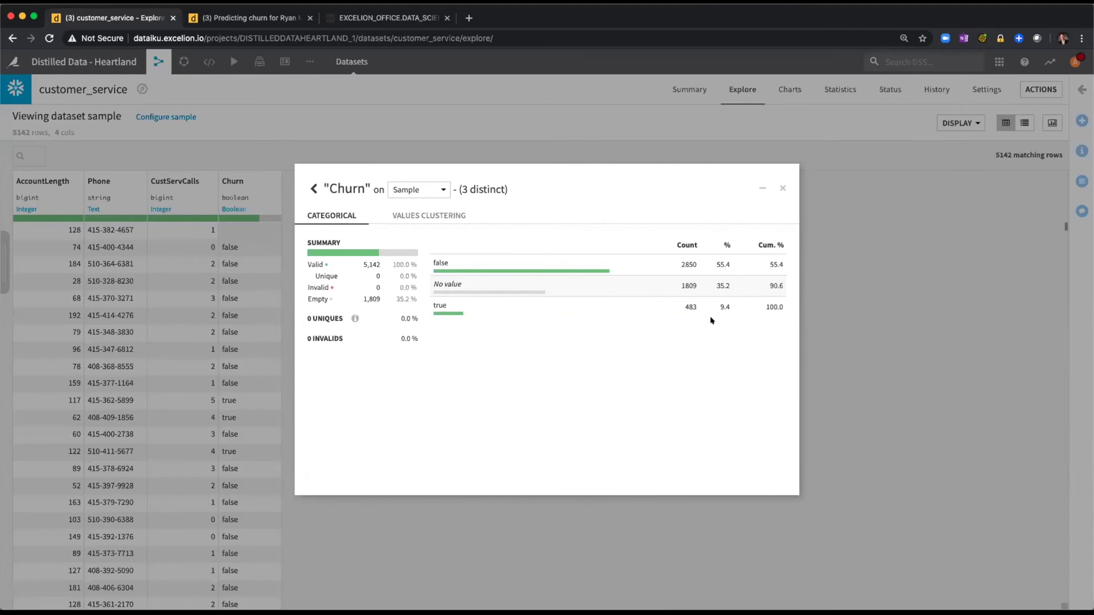
left_click_drag(730, 264, 716, 264)
left_click(783, 188)
Return to the project's Flow and expand the details panel
left_click(162, 87)
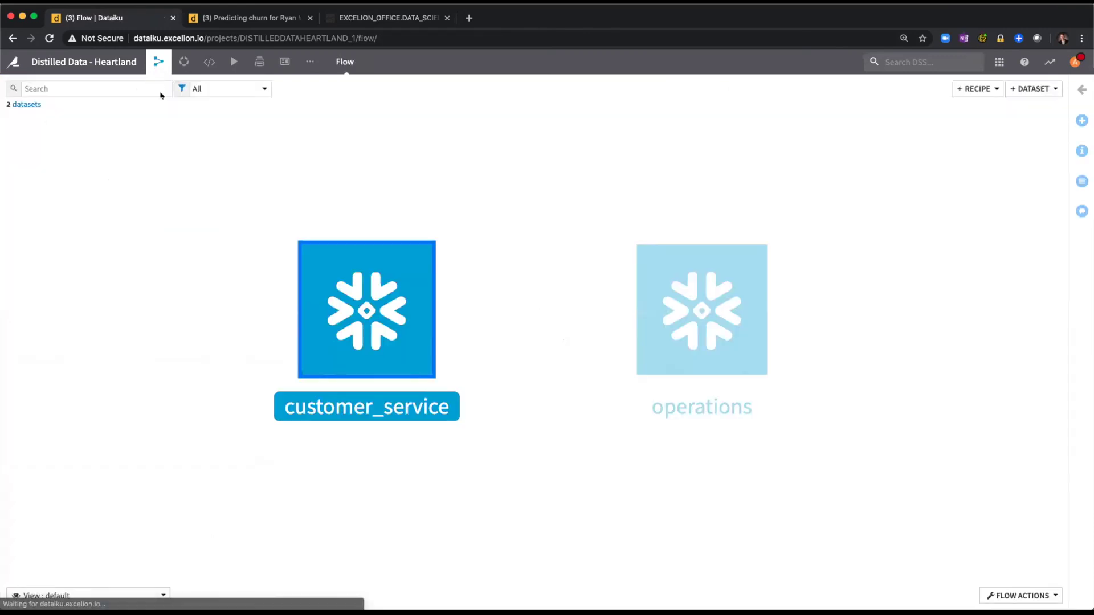
scroll(481, 261, "down", 5)
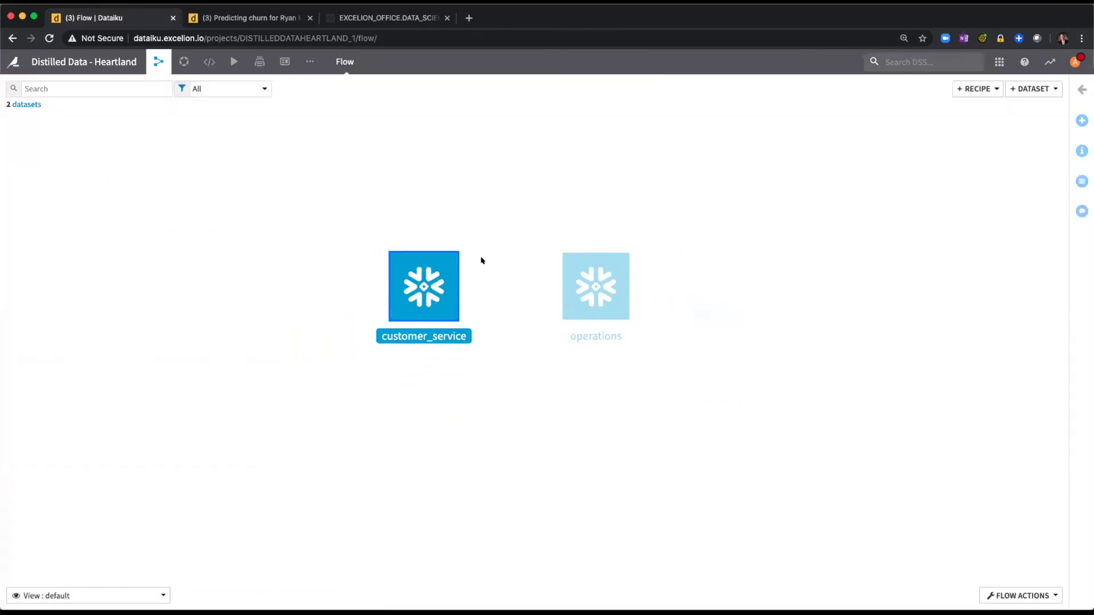
left_click(489, 326)
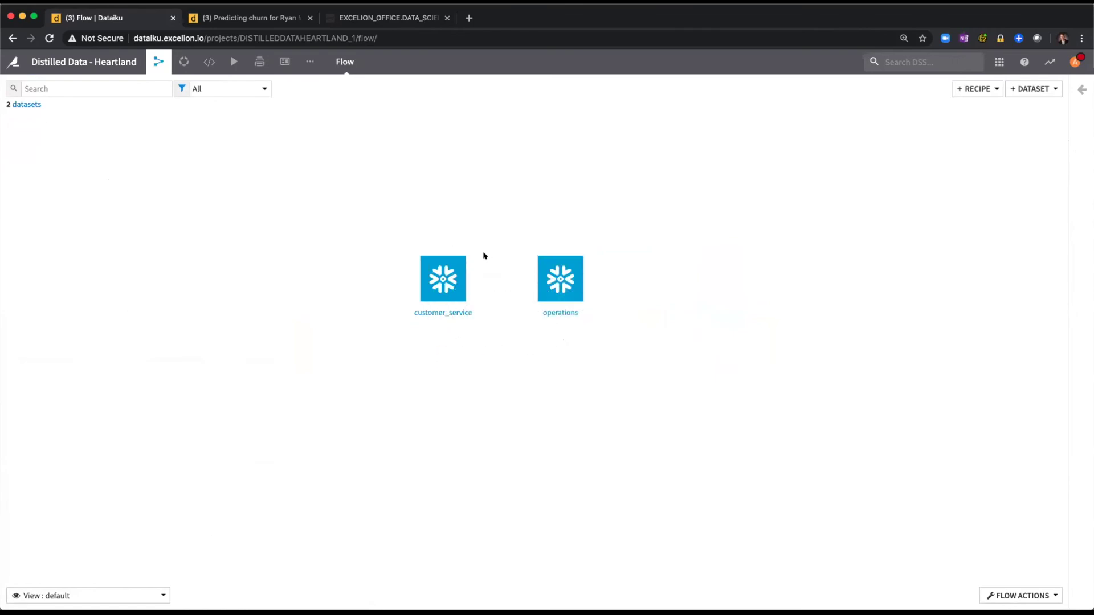
right_click(537, 277)
left_click(1081, 92)
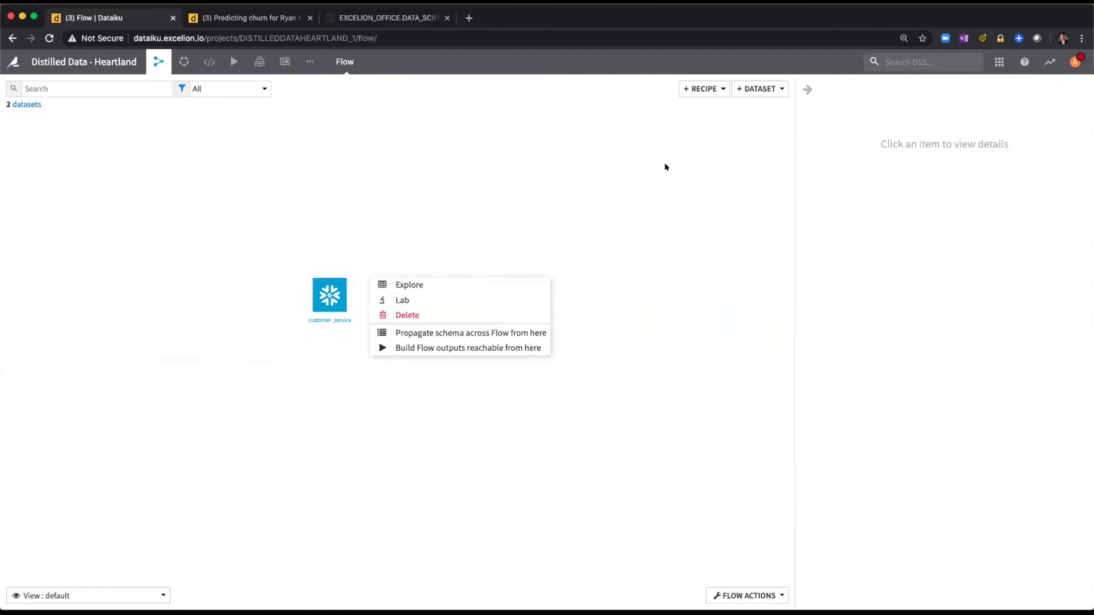
Create a join recipe from the customer_service and operations datasets, with output customer_service_joined stored into EXCELION_OFFICE
left_click(368, 249)
left_click(341, 296)
left_click(416, 295, "super")
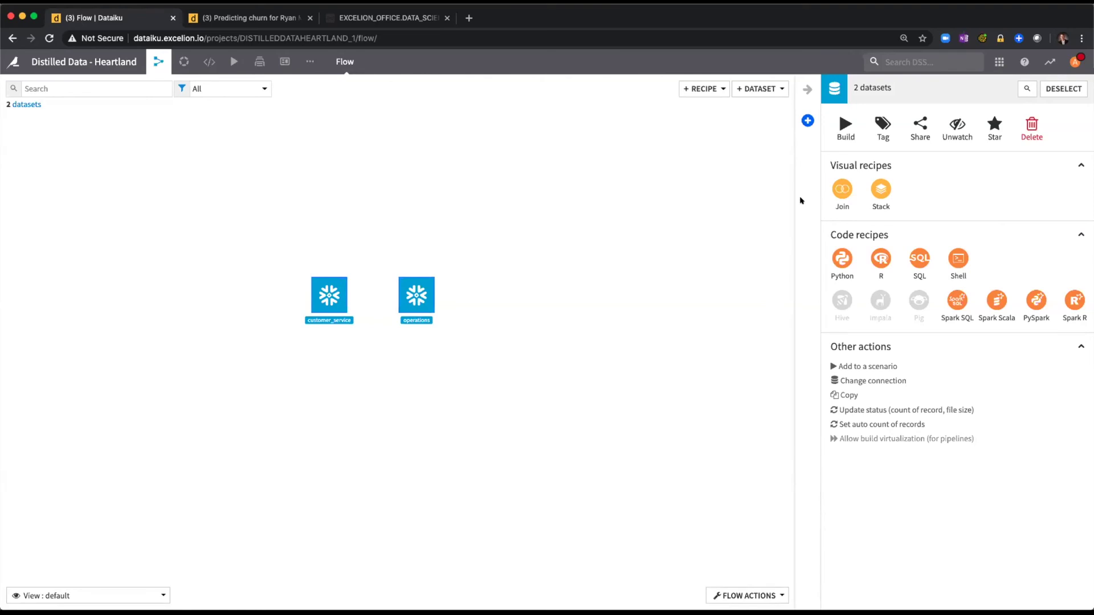
left_click(836, 191)
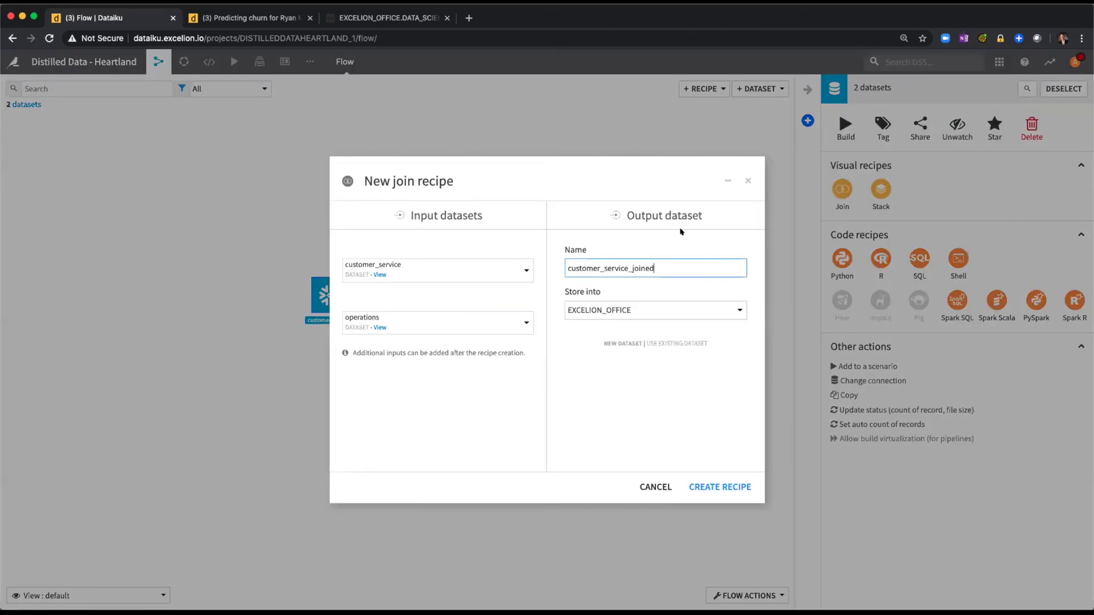
left_click(704, 483)
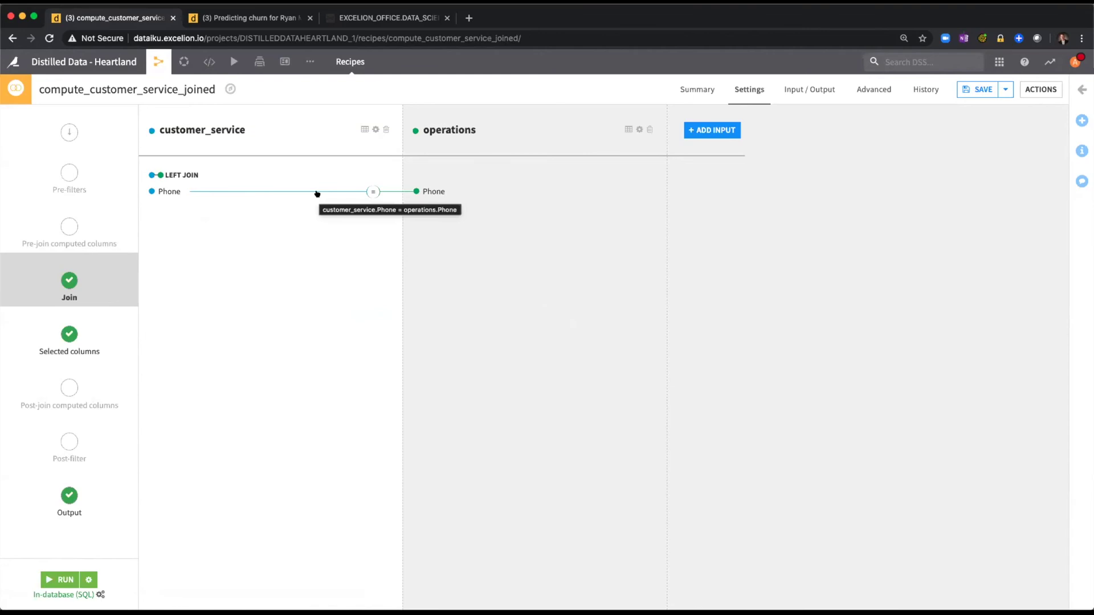
Review the join recipe's selected columns and its available recipe engines
left_click(82, 332)
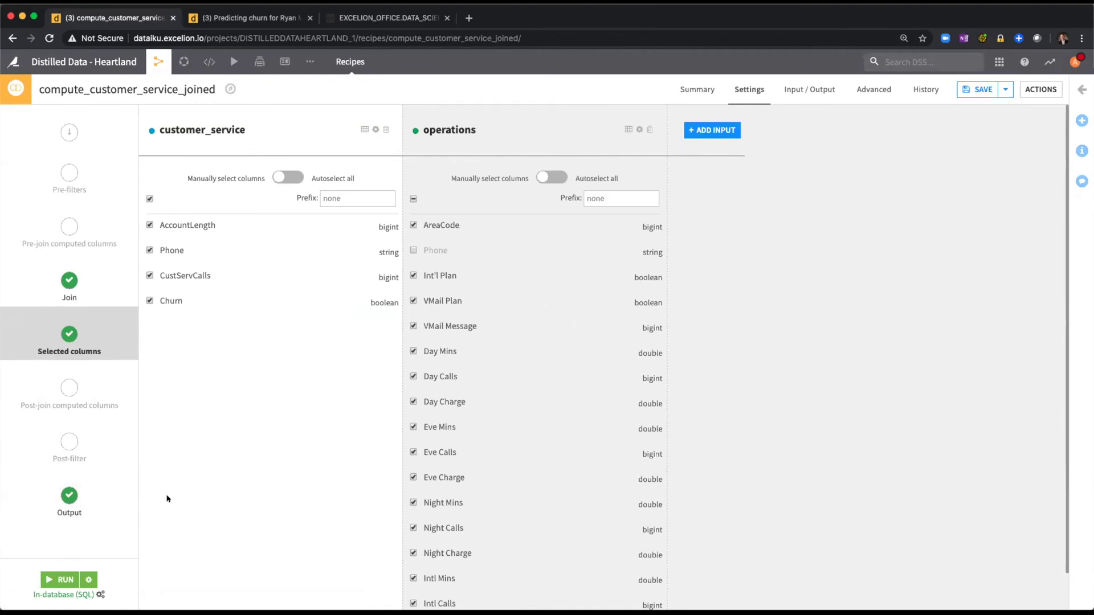
left_click(100, 594)
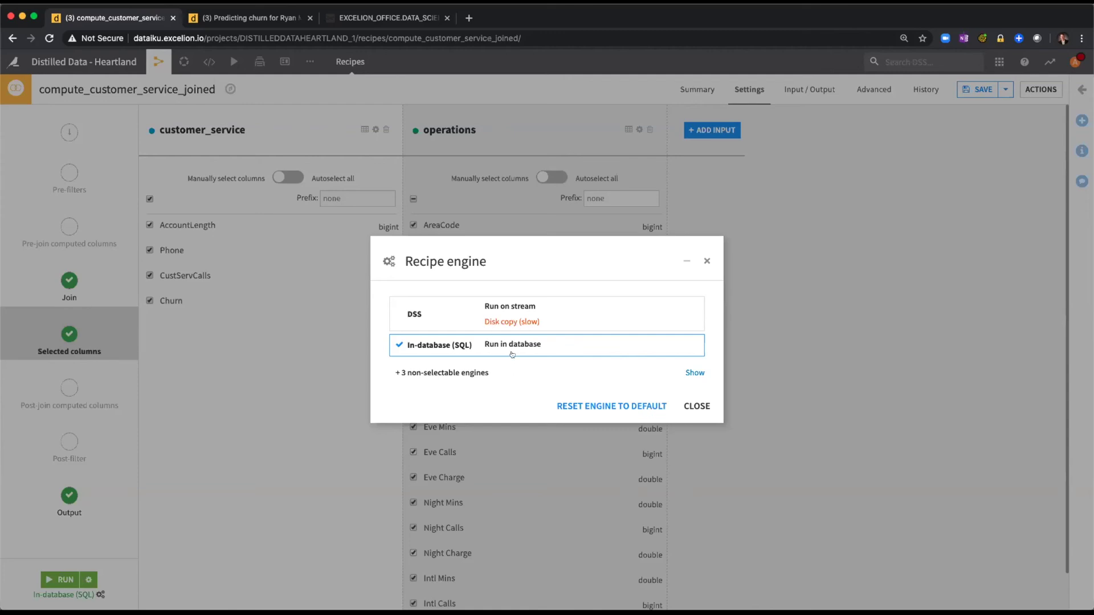
left_click(689, 405)
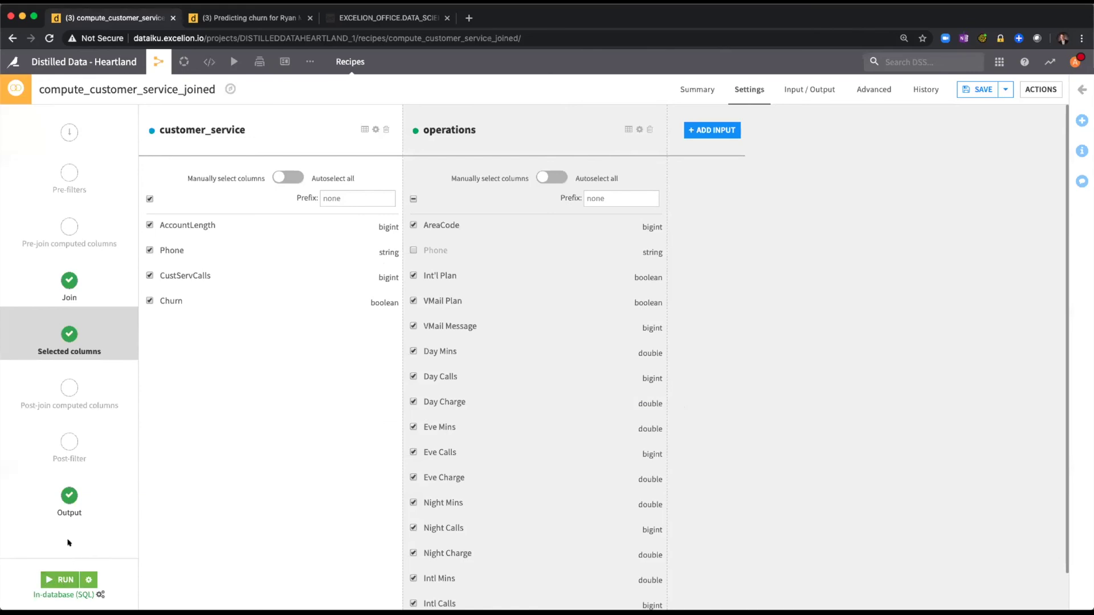
Review the join's output column names and read through the SQL query generated for it
left_click(75, 507)
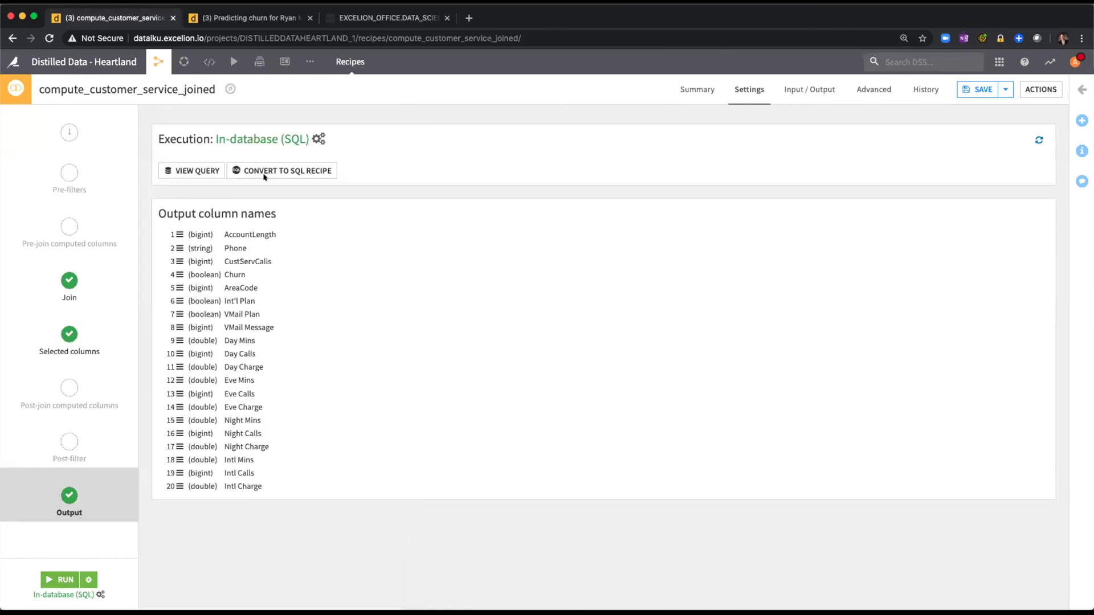
left_click(204, 170)
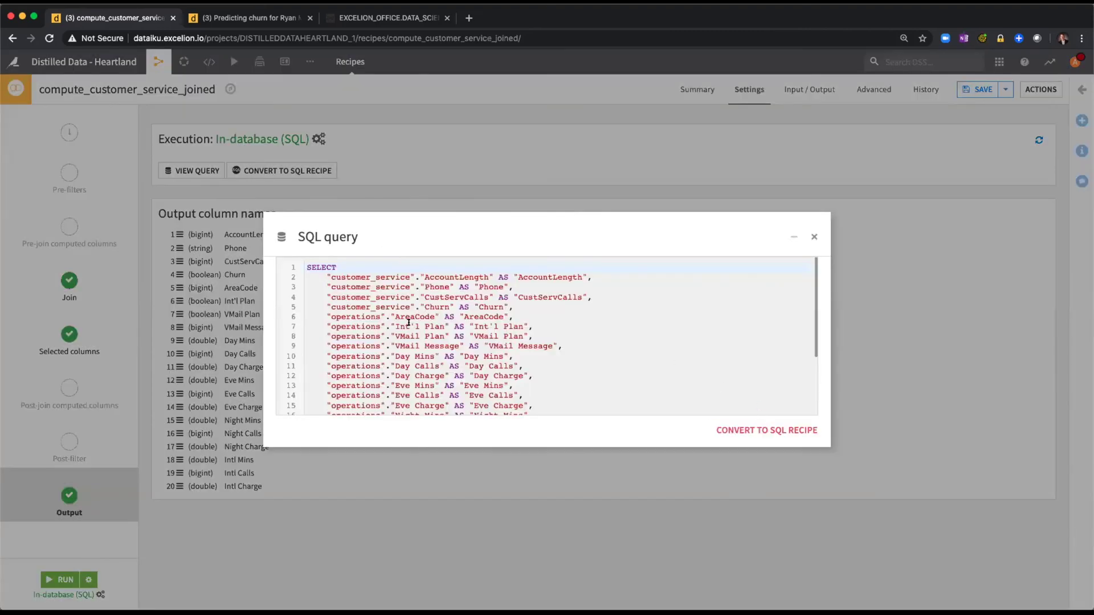
scroll(408, 323, "down", 5)
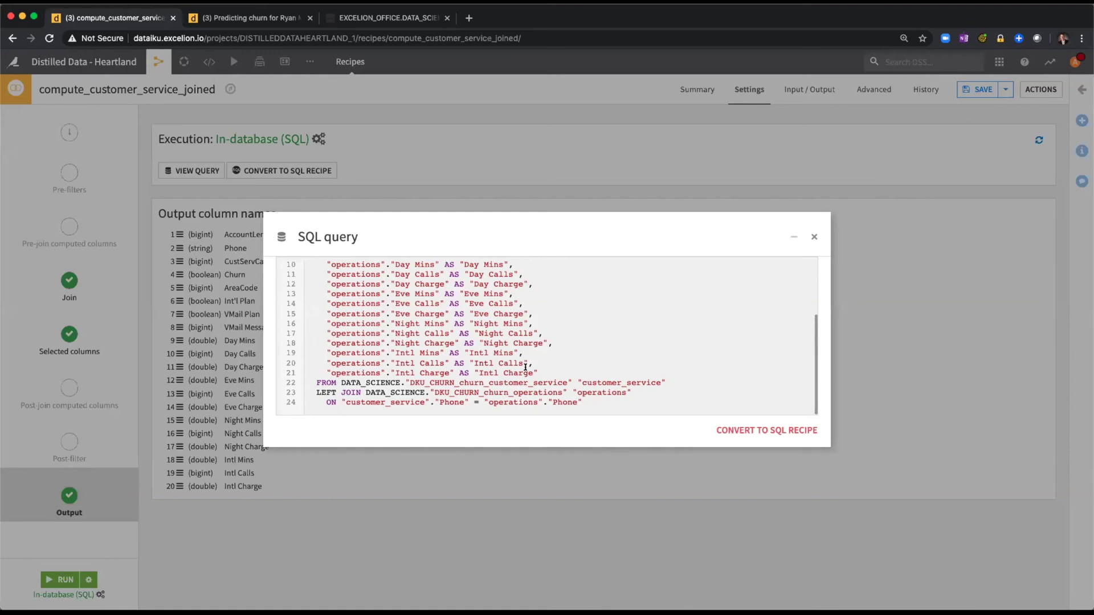
scroll(548, 385, "up", 1)
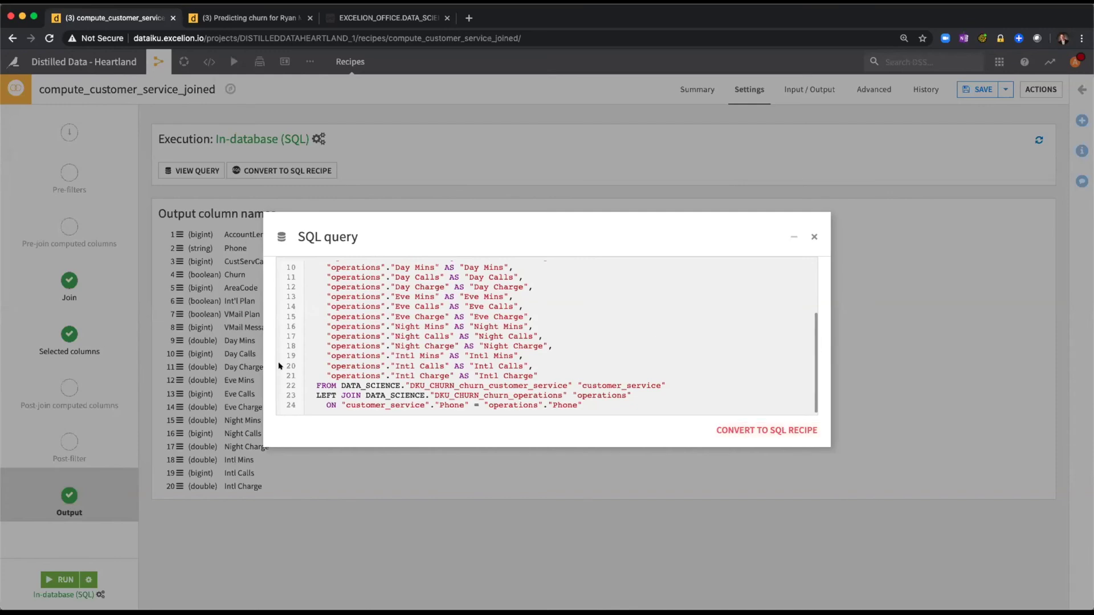
scroll(780, 375, "down", 1)
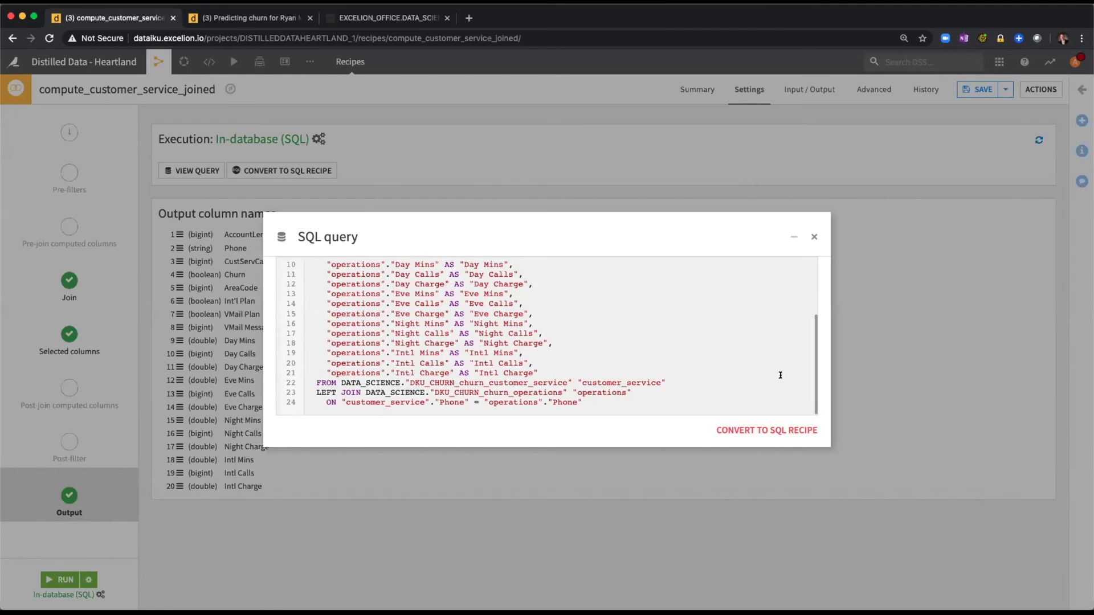
left_click(814, 235)
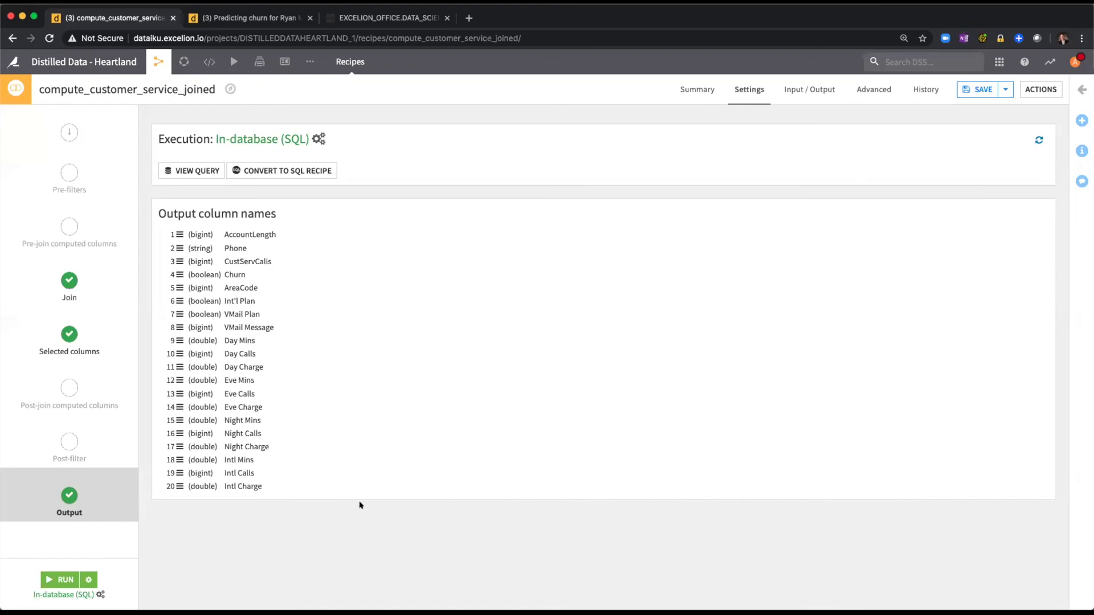
Run the join recipe and return to the project's Flow
left_click(67, 579)
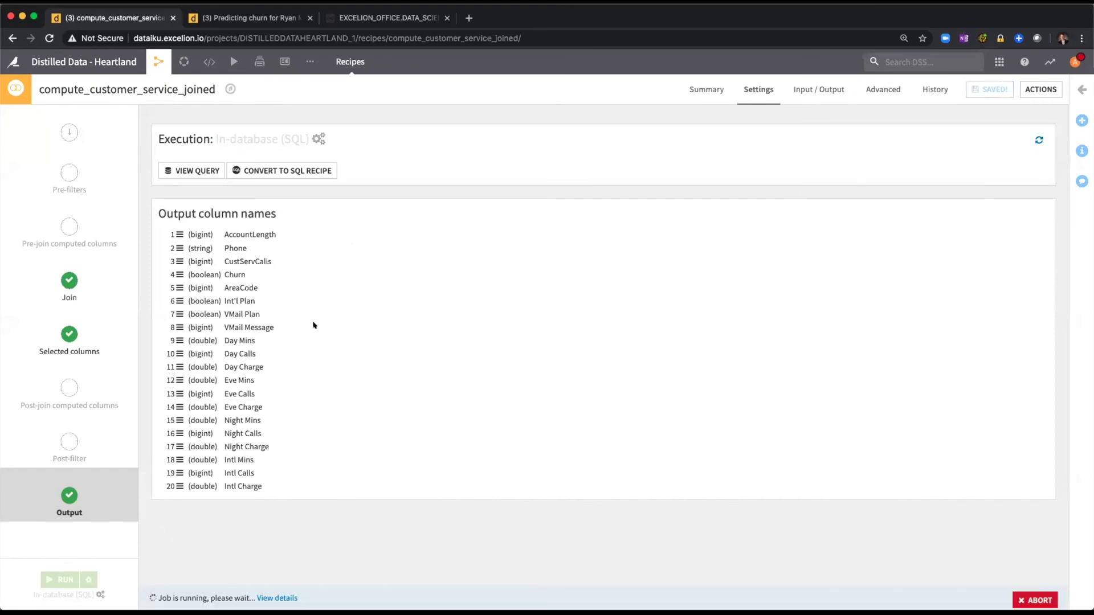
left_click(158, 75)
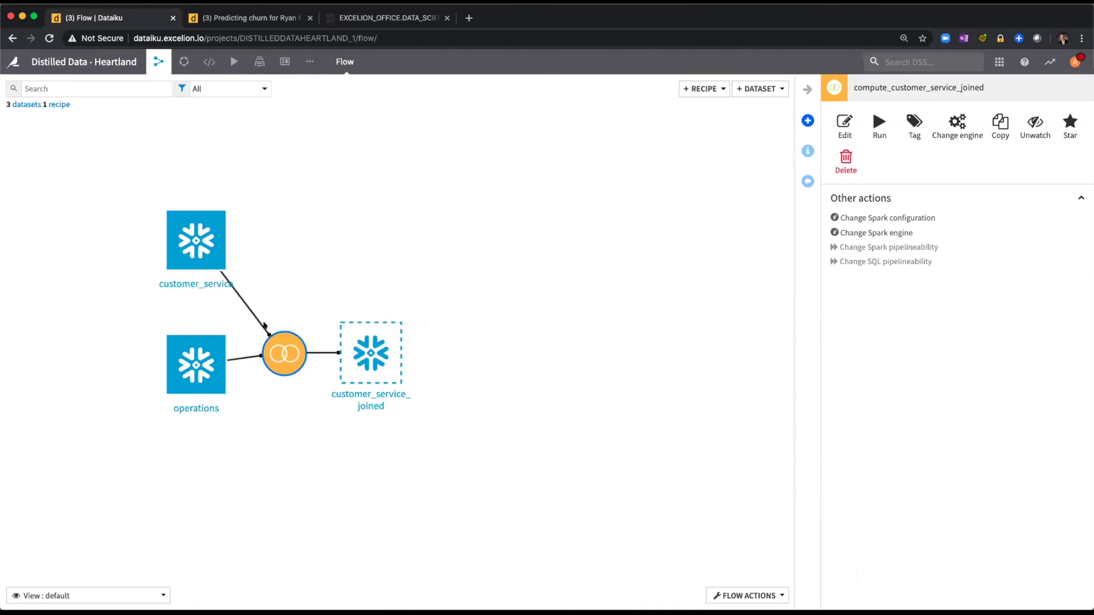
Open the customer_service_joined dataset and examine its joined rows and columns
left_click(381, 364)
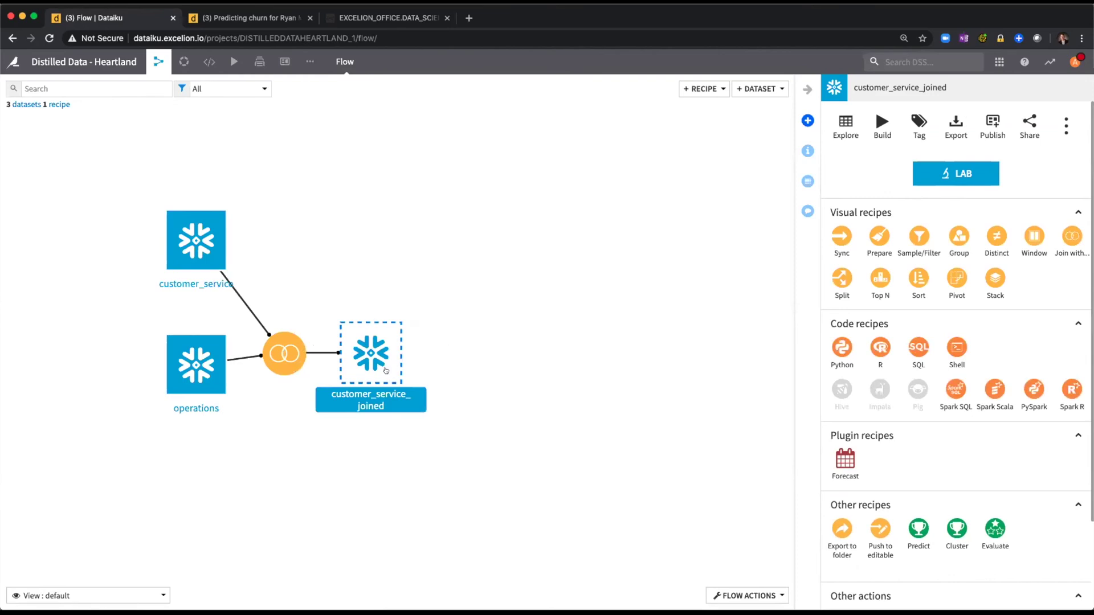
scroll(356, 345, "right", 2)
double_click(357, 346)
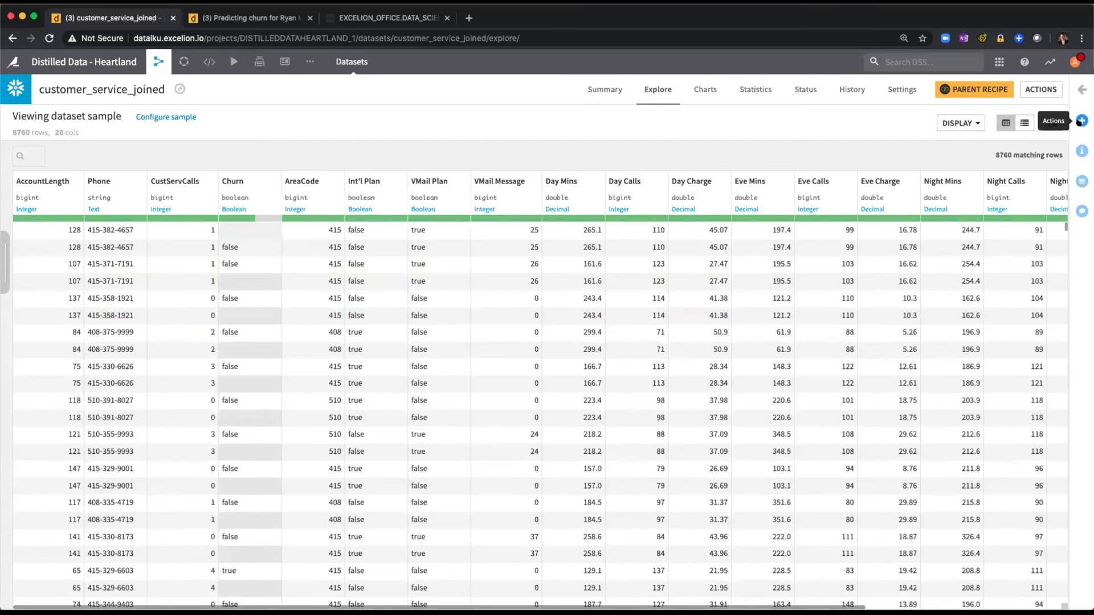
mouse_move(159, 61)
From the Flow, create a Prepare recipe on customer_service_joined with output customer_service_joined_prepared stored into EXCELION_OFFICE
left_click(165, 84)
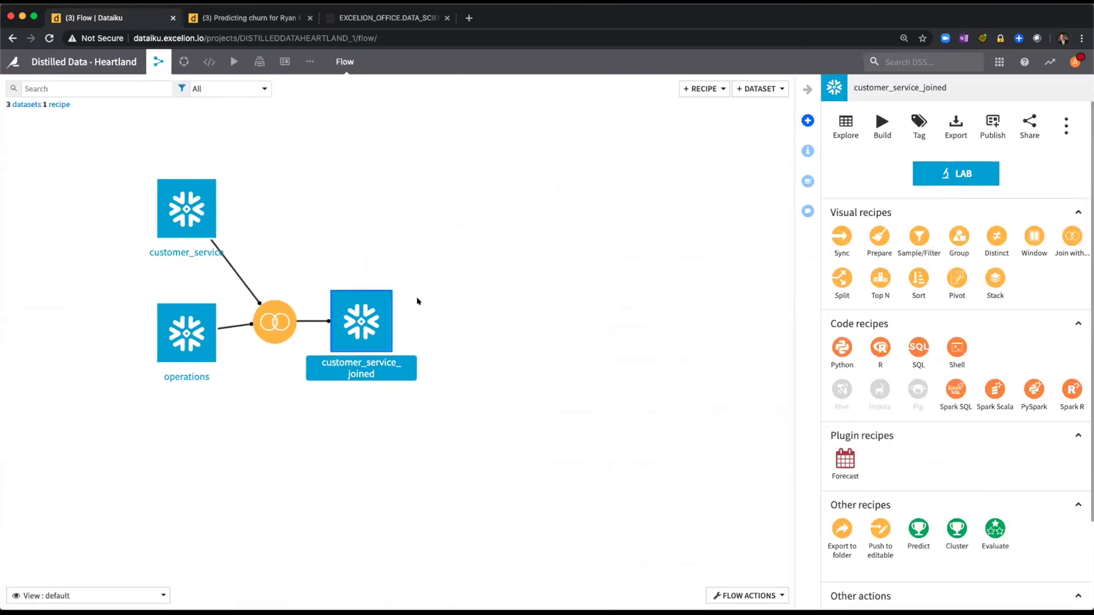
left_click_drag(375, 325, 359, 325)
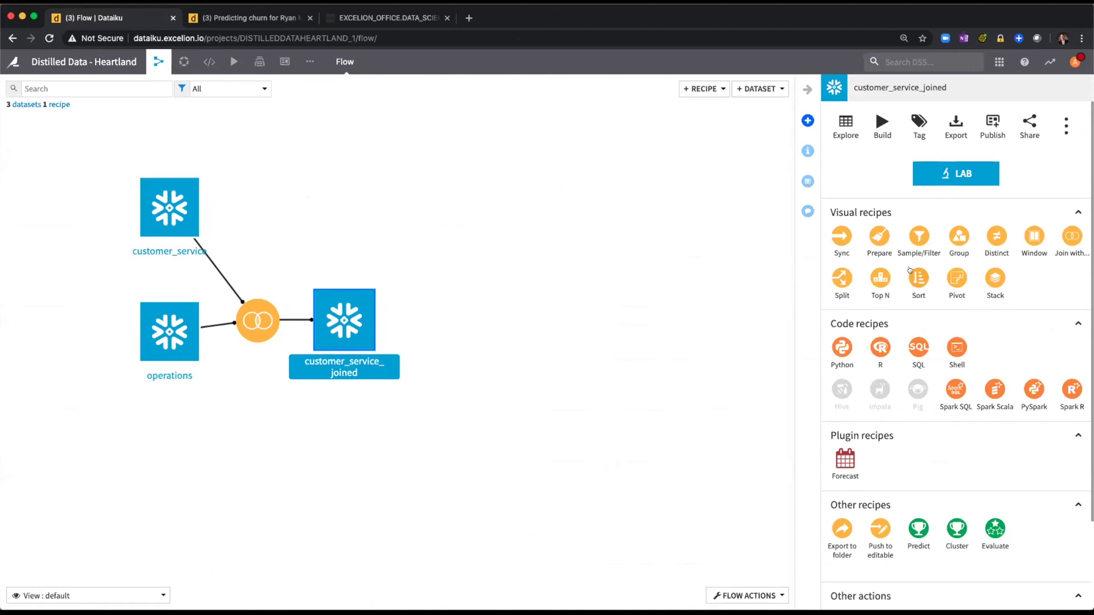
left_click(878, 239)
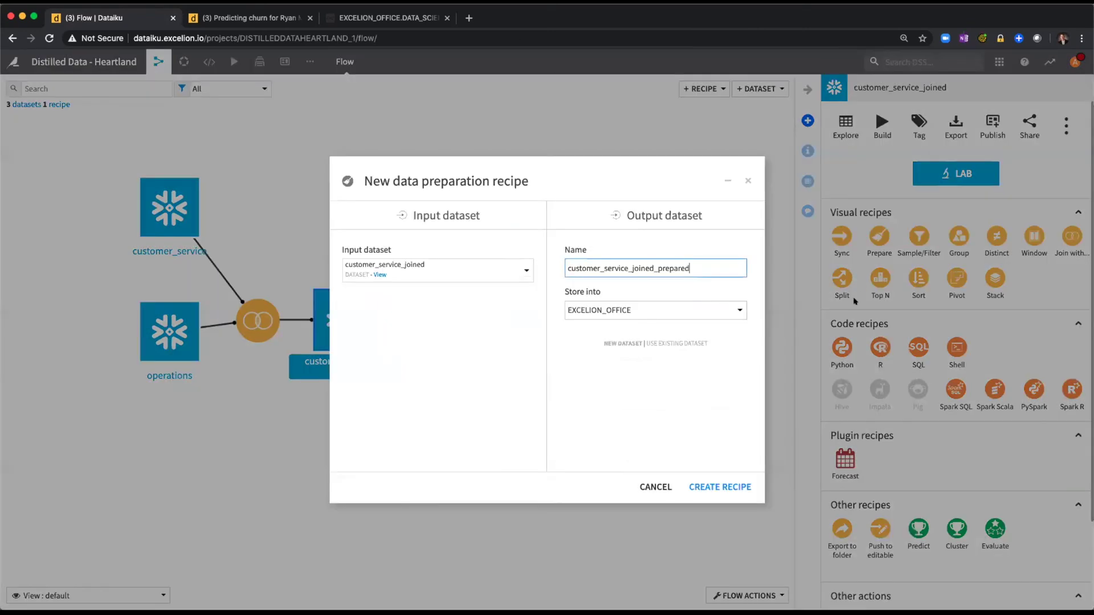
left_click(720, 487)
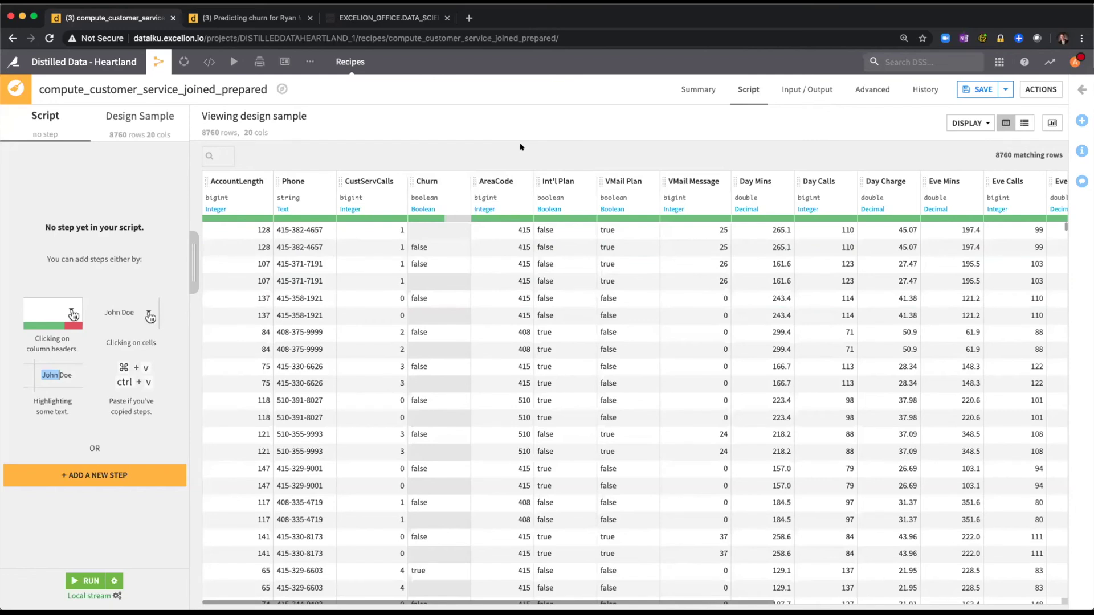
Add a Formula step with output column Cust_Service_Calls_per_Mo to the preparation script and open its expression editor
left_click(127, 471)
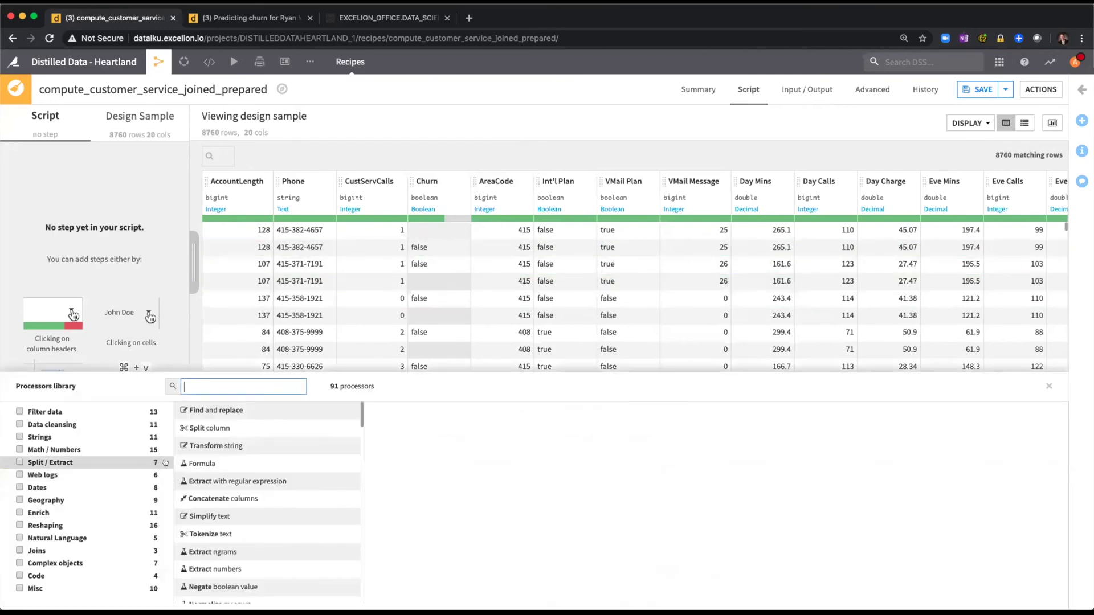
left_click(221, 462)
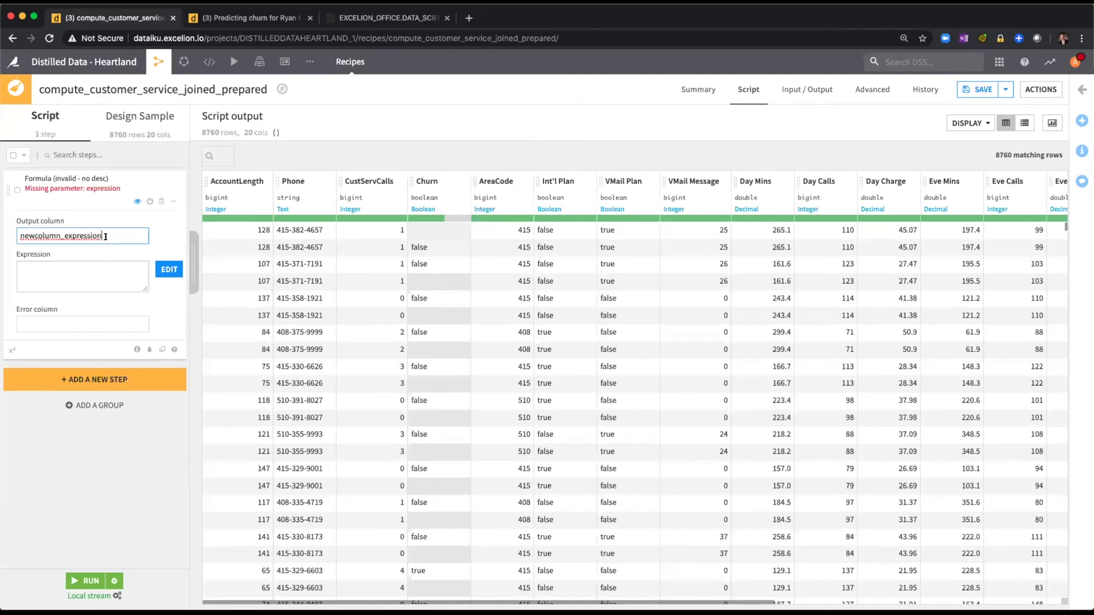
double_click(67, 234)
type("Cust_Serivice_Calls_per_Mo")
left_click(164, 271)
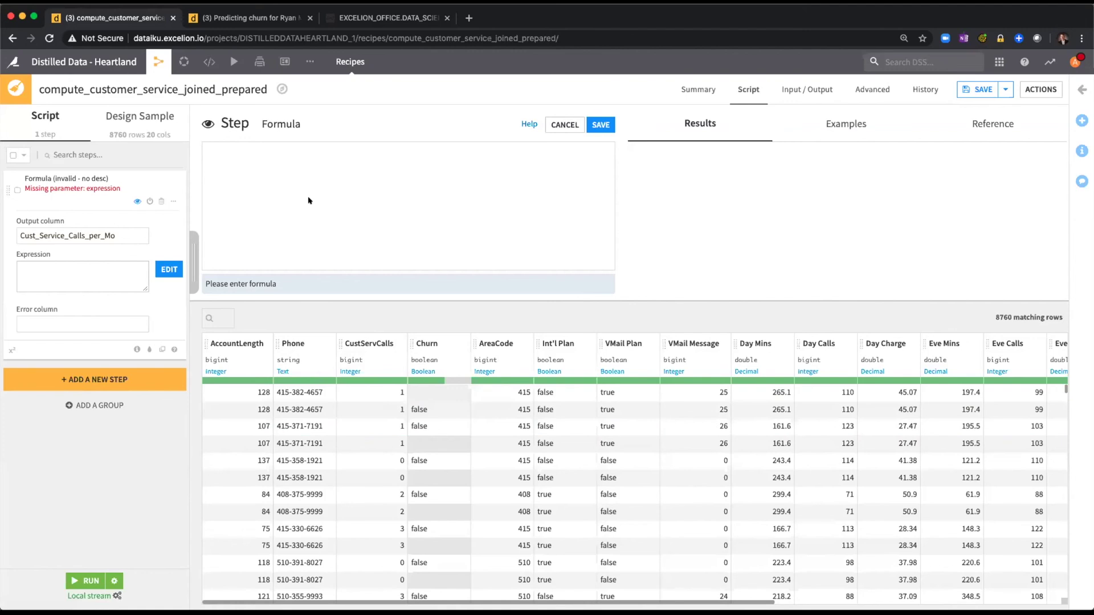
Set the formula expression to CustServCalls / AccountLength and save the expression to the step
type("CustServCalls")
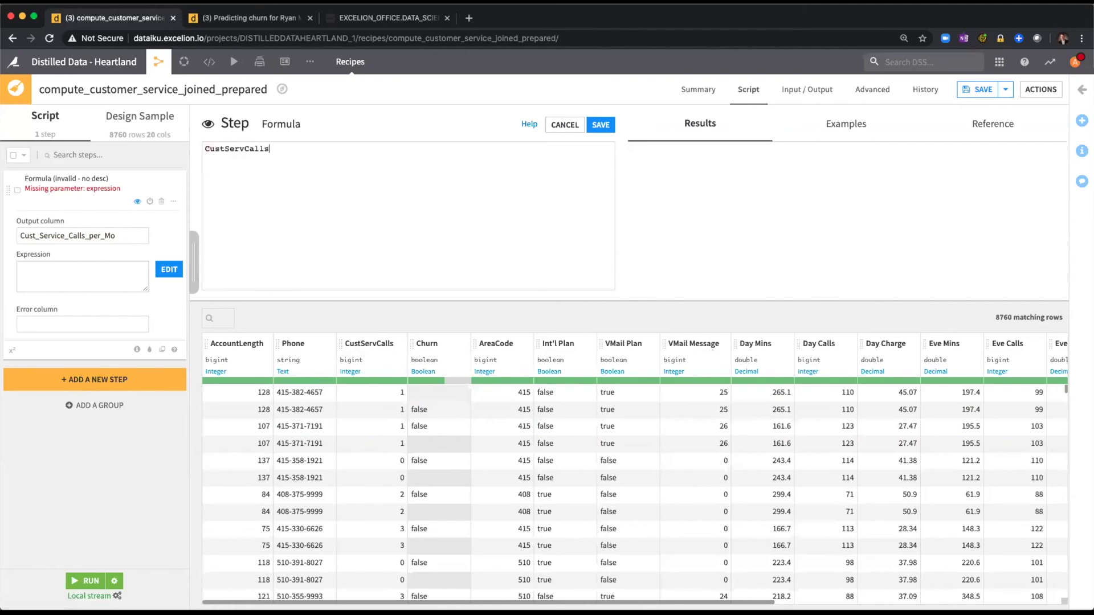
type(" / AccountLength")
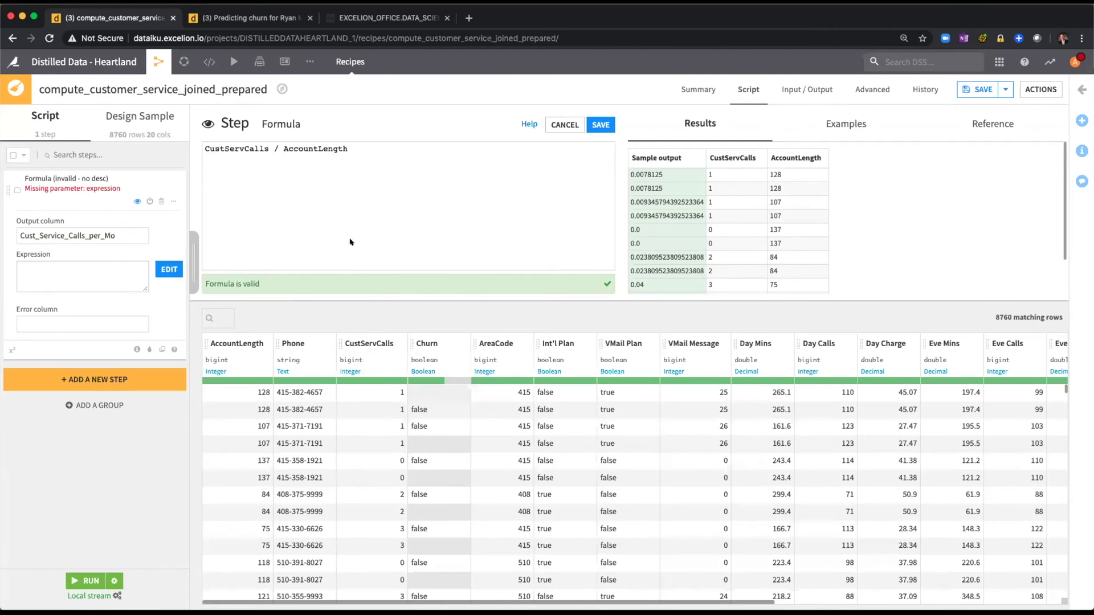
left_click(598, 126)
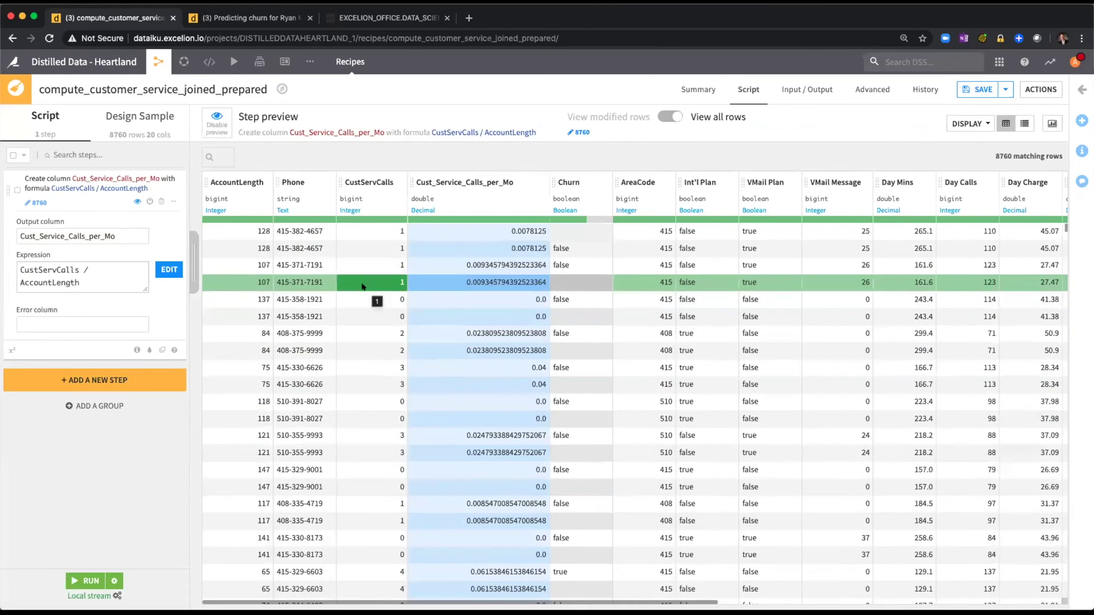
Add the comment "Creating ratio" to the formula step, set it to always show, and collapse the step
left_click(54, 189)
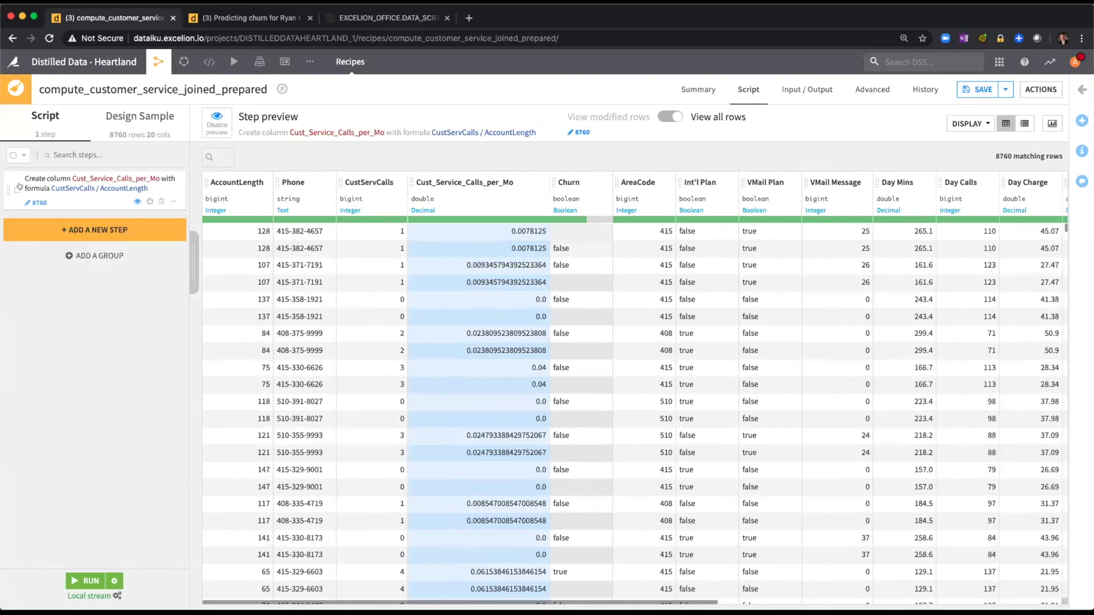
left_click(116, 186)
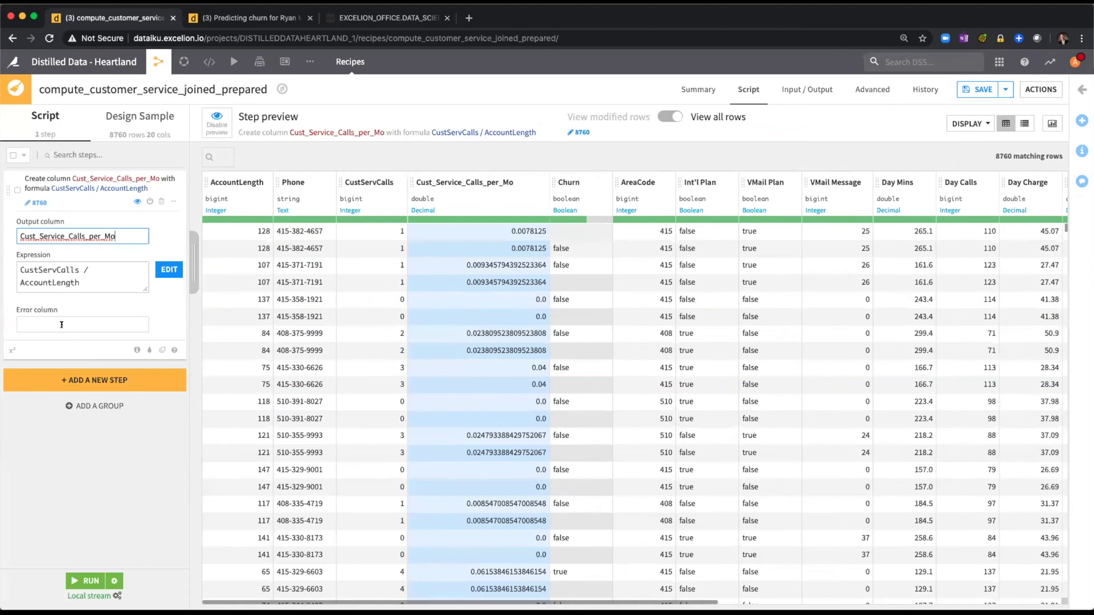
left_click(131, 351)
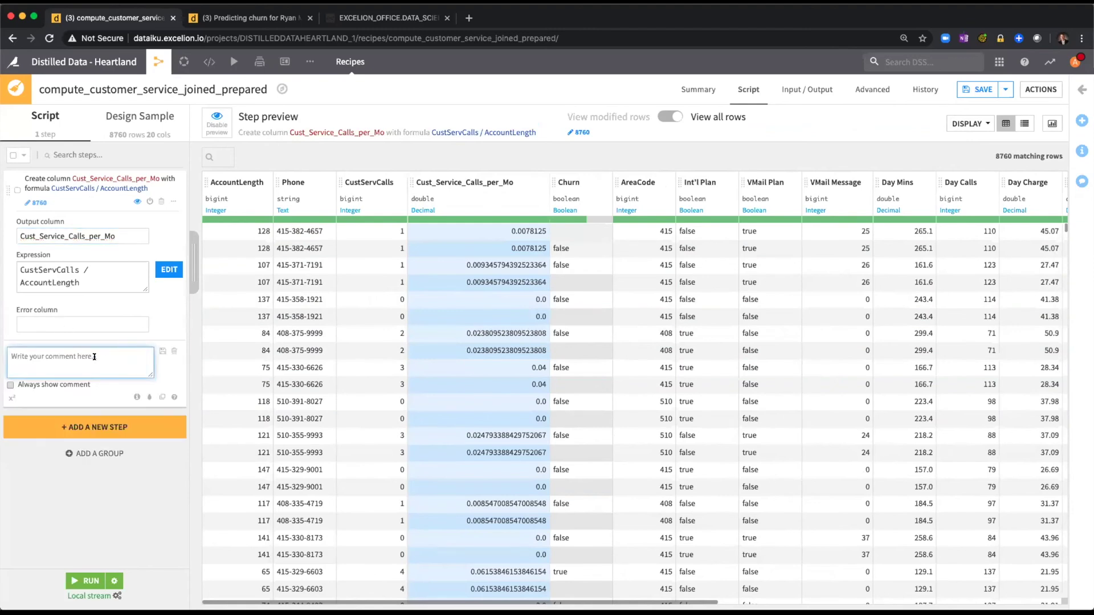
type("creating ratio")
left_click(117, 490)
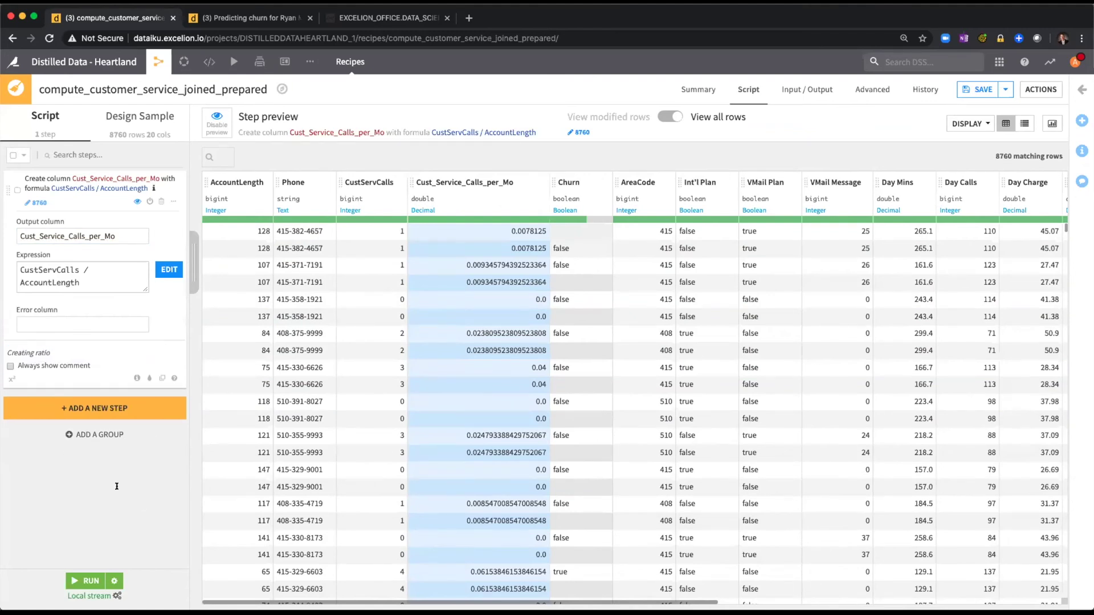
left_click(9, 367)
left_click(76, 185)
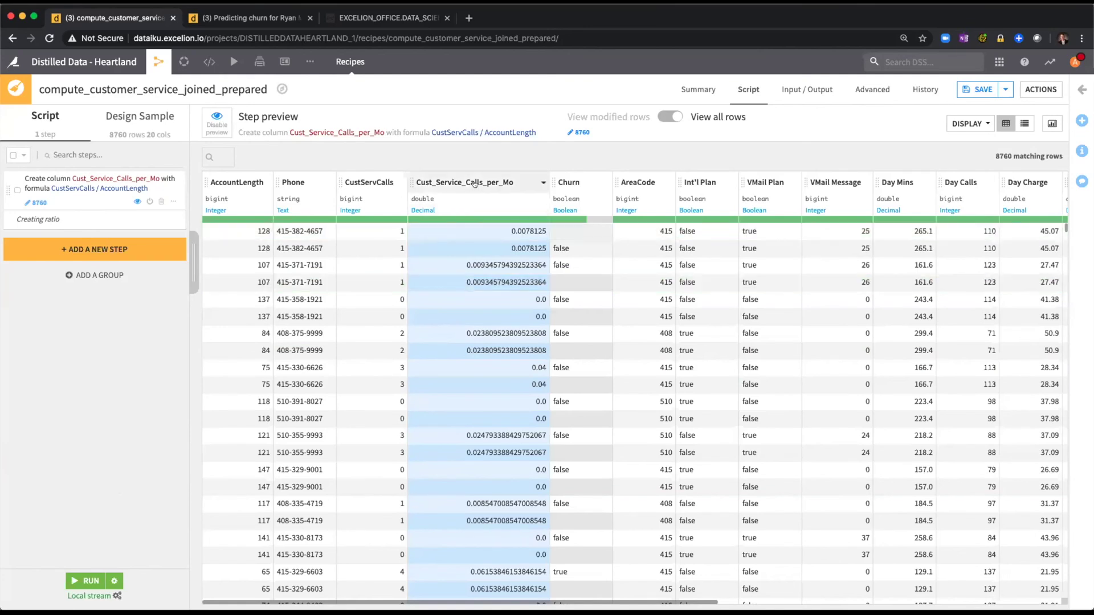
Analyze the Cust_Service_Calls_per_Mo column to examine its numerical distribution, statistics and outliers
left_click(455, 183)
left_click(436, 242)
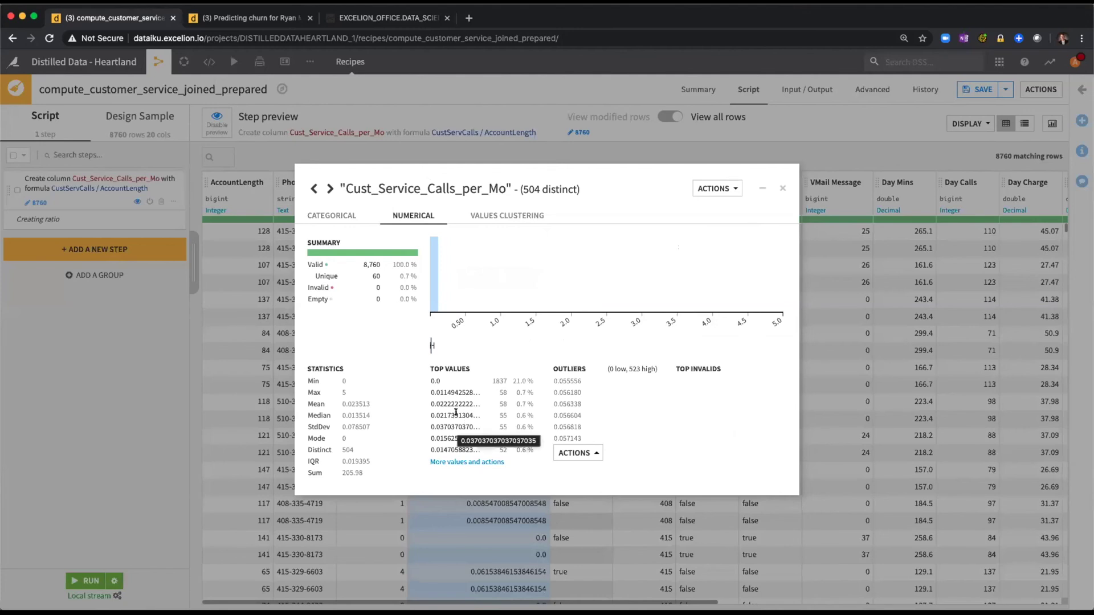
mouse_move(435, 304)
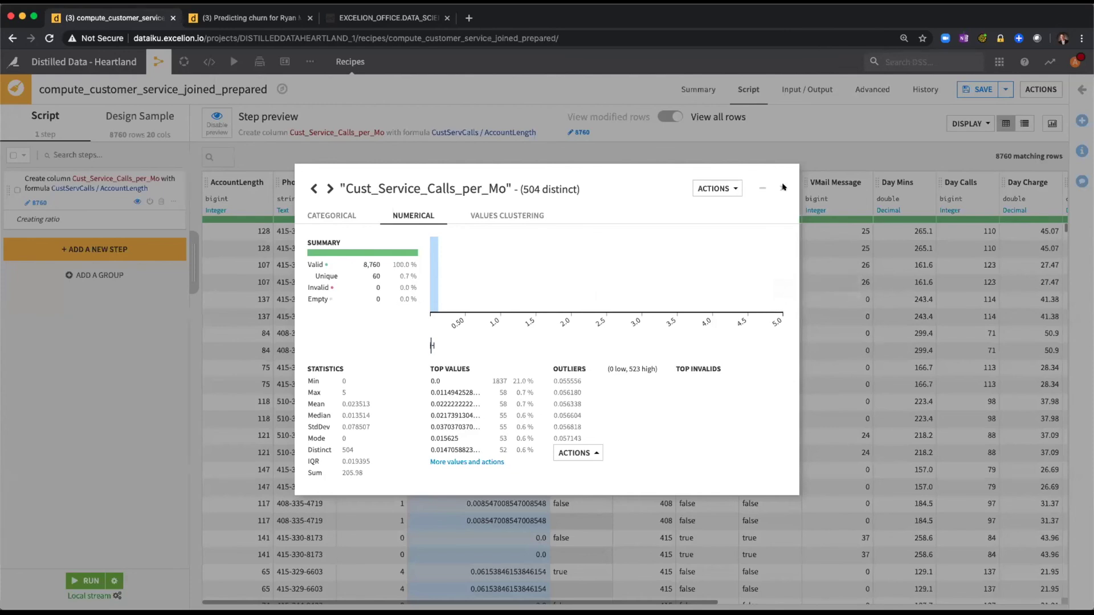
key("Escape")
Sort the preview rows by Cust_Service_Calls_per_Mo in descending order
left_click(487, 186)
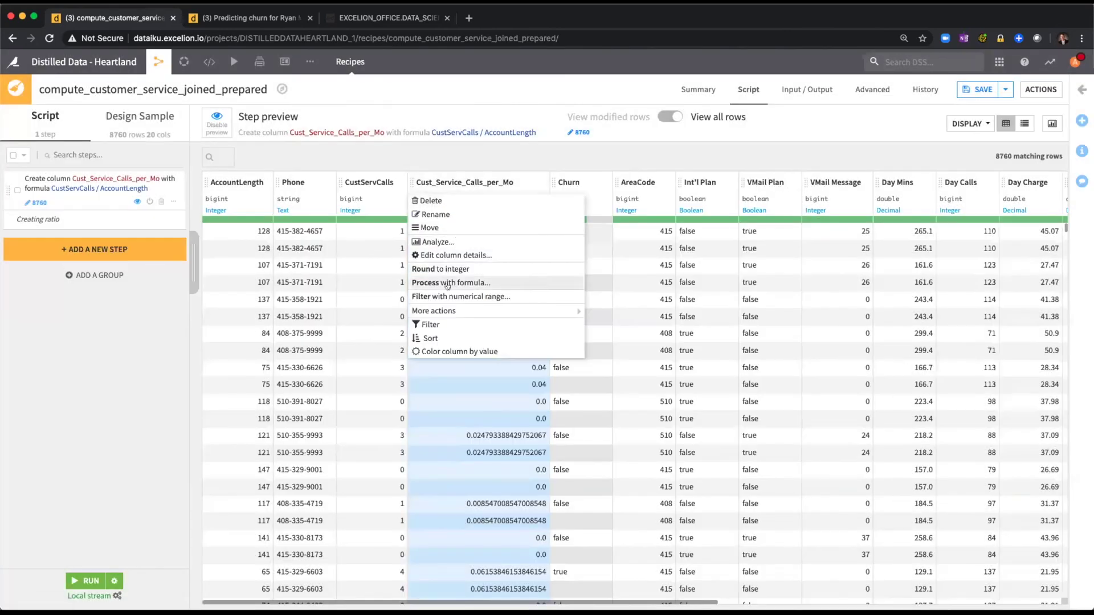
left_click(431, 338)
left_click(415, 185)
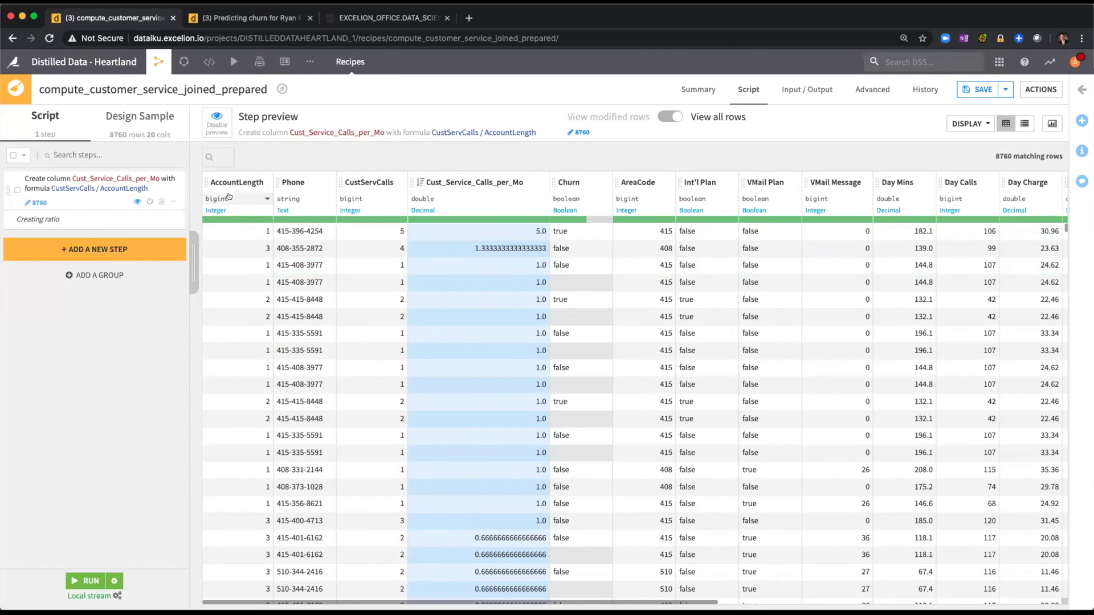
Add a numerical range filter that keeps only rows with AccountLength of at least 6, and check the removed rows in the preview
left_click(242, 182)
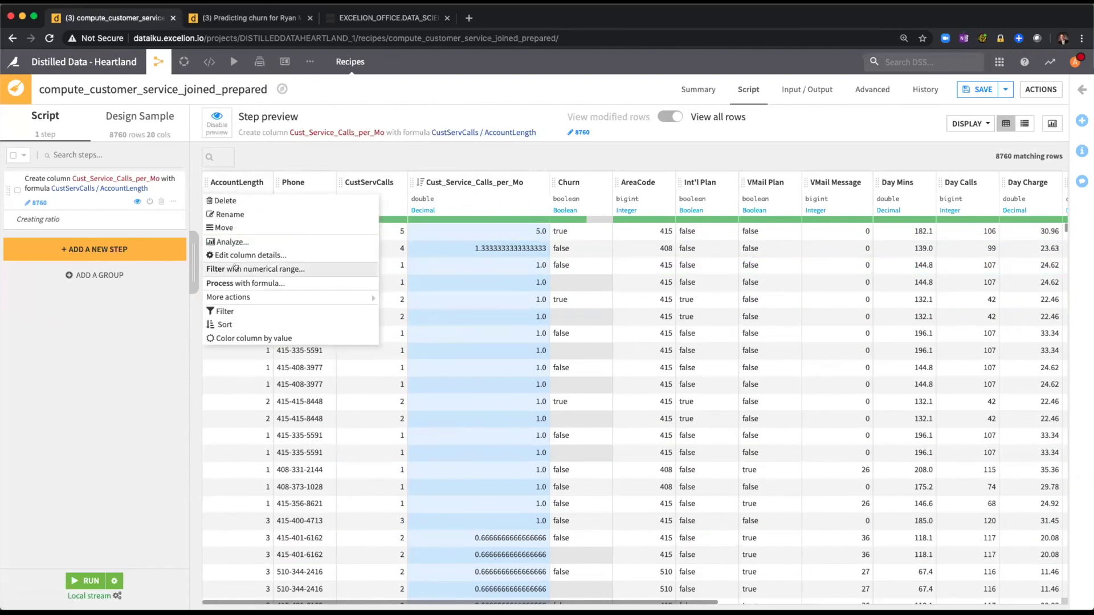
left_click(255, 269)
left_click(50, 363)
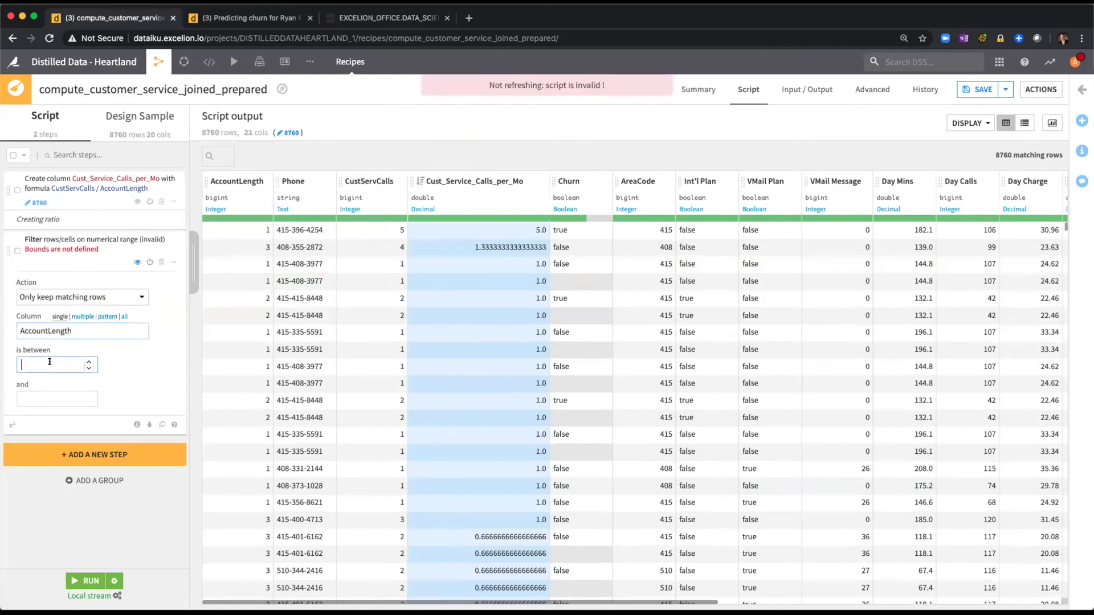
type("6")
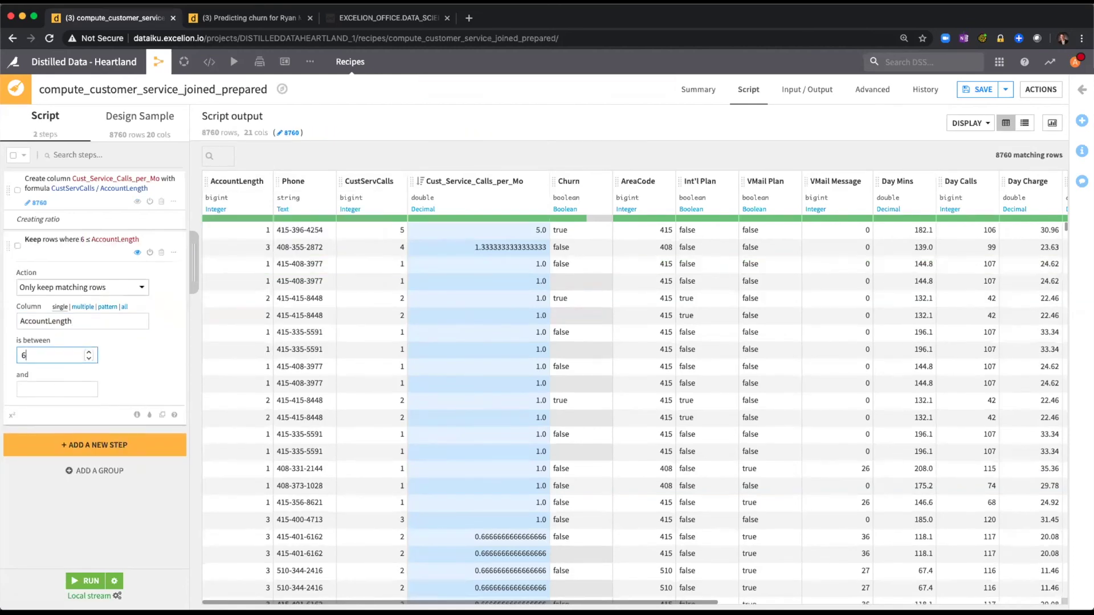
left_click(127, 352)
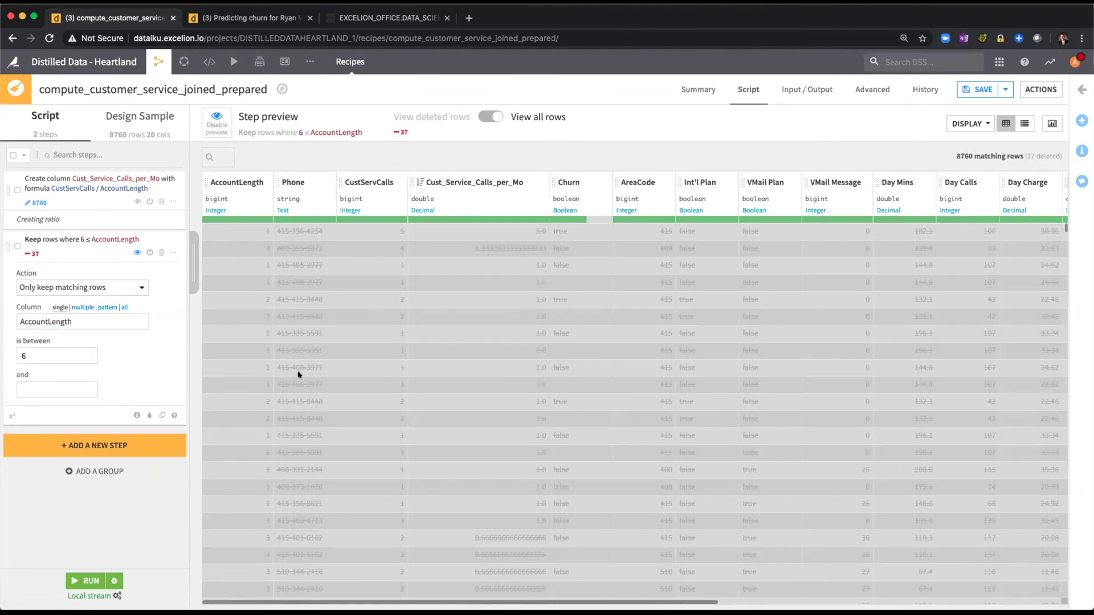
scroll(321, 373, "down", 10)
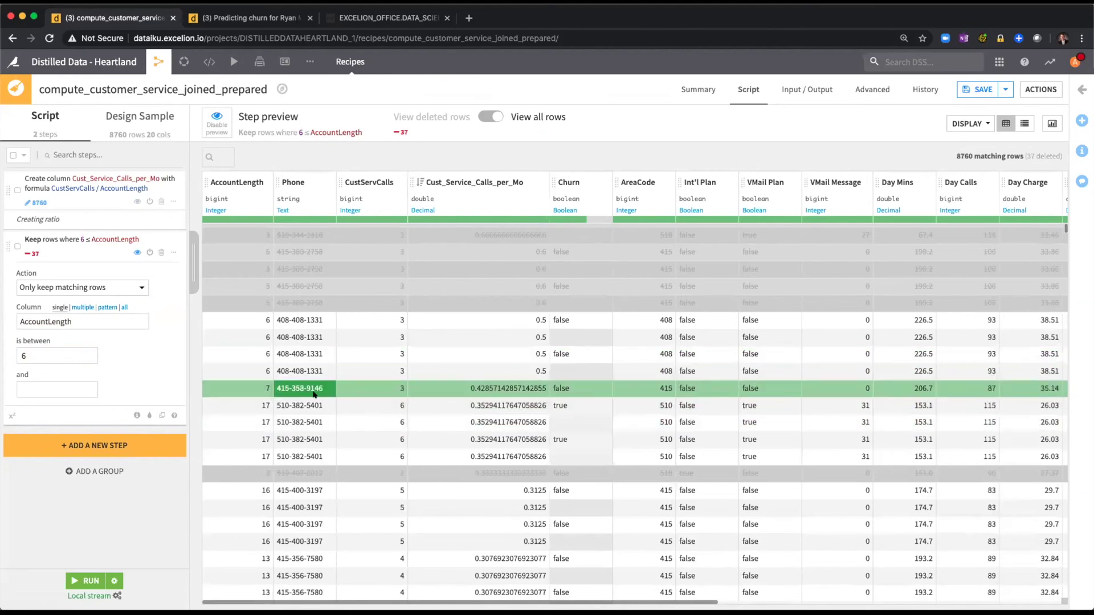
scroll(313, 393, "up", 10)
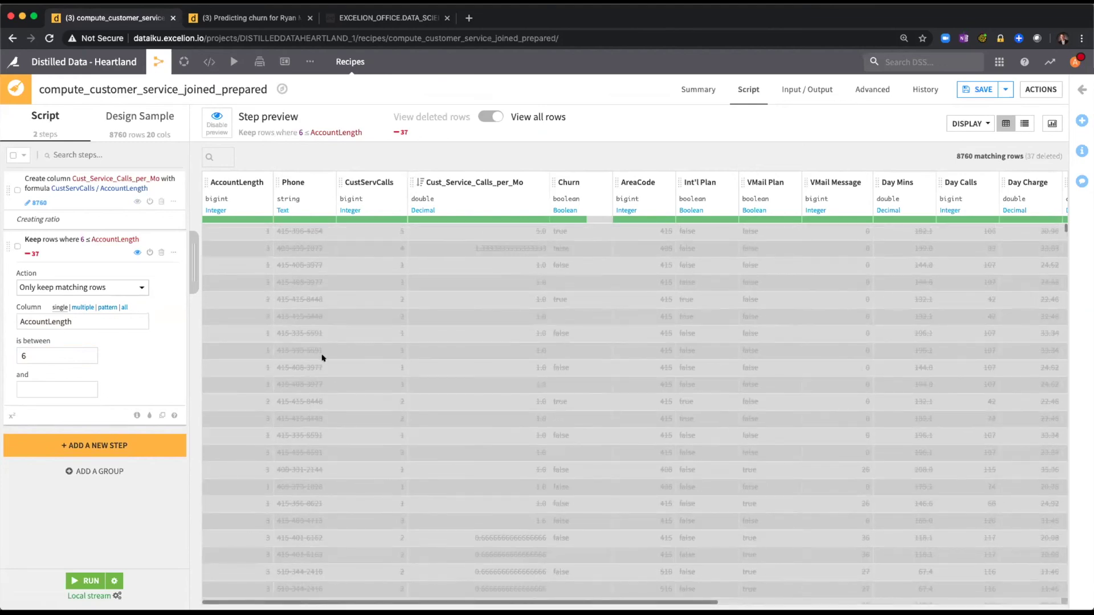
scroll(322, 357, "down", 9)
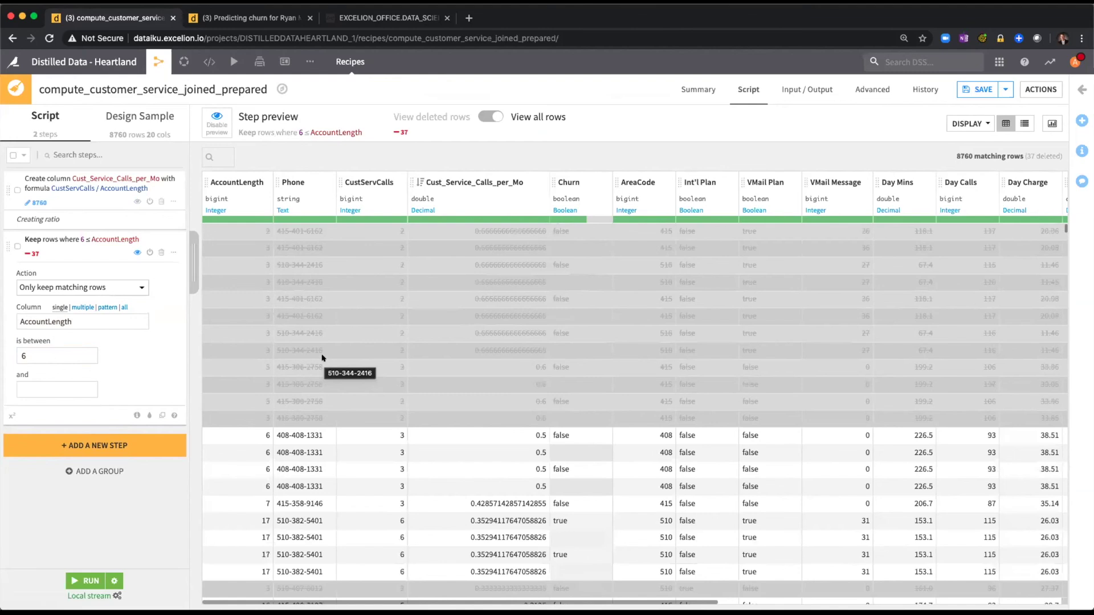
scroll(321, 358, "down", 1)
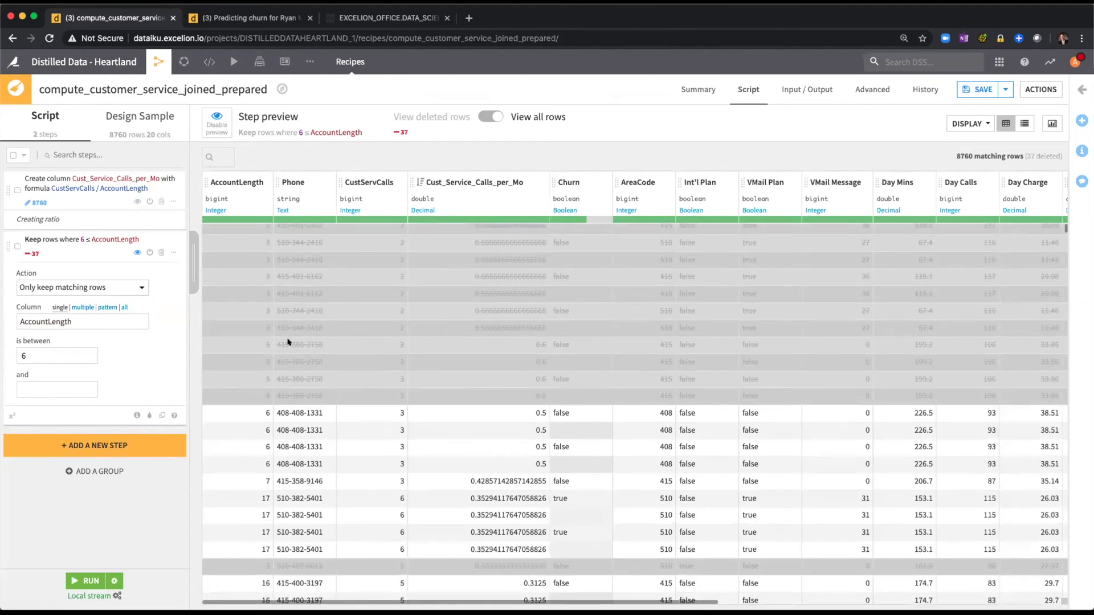
left_click(60, 241)
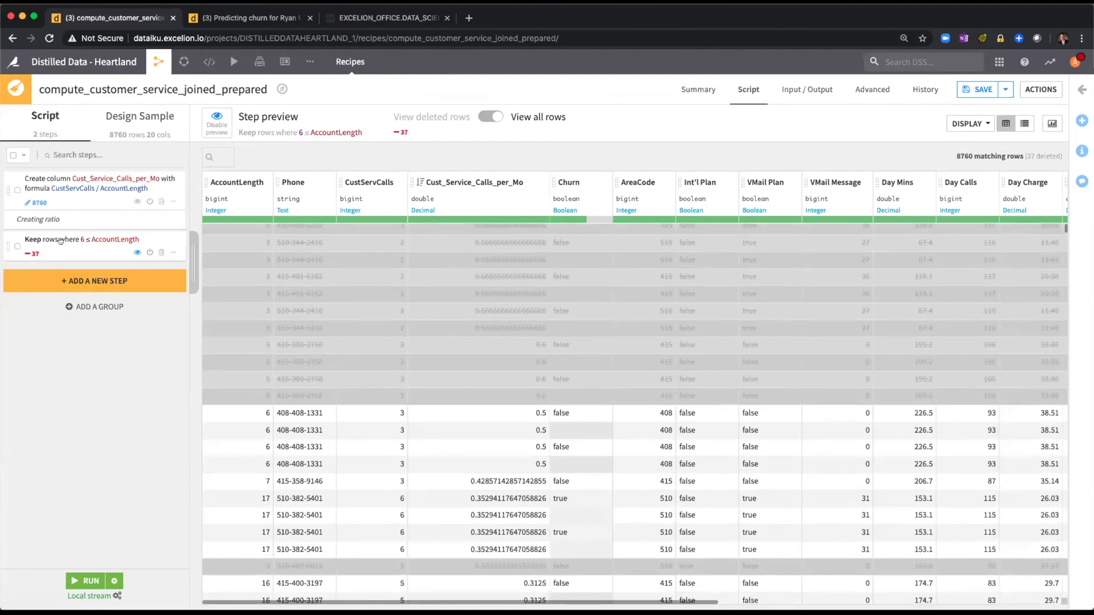
Recheck the ratio step in the script and run the Prepare recipe
left_click(89, 194)
left_click(94, 188)
left_click(94, 576)
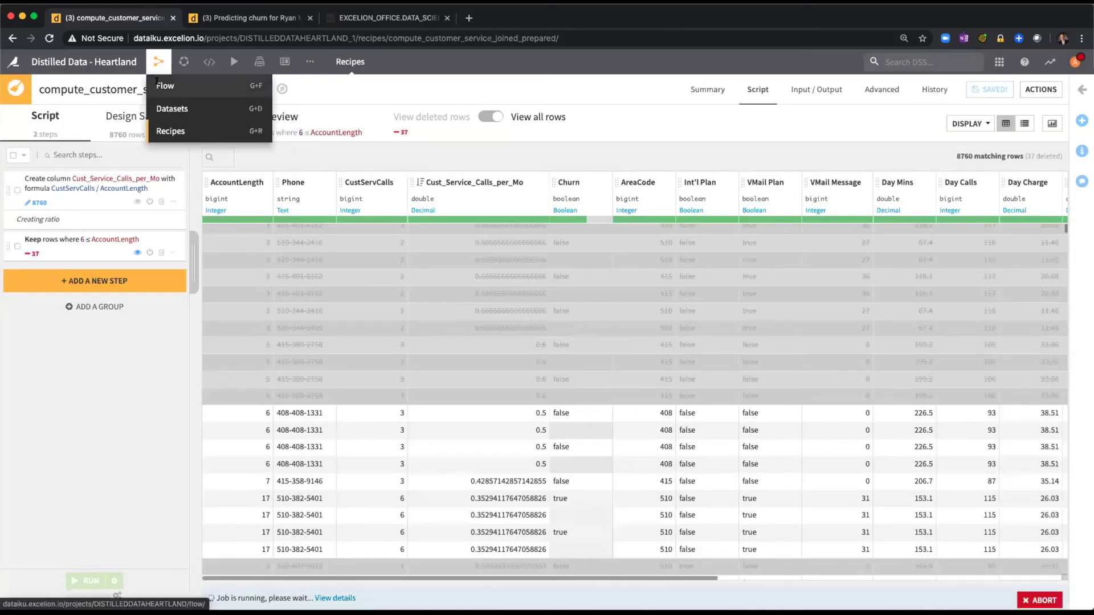
Return to the Flow and open the customer_service_joined_prepared dataset
left_click(157, 85)
scroll(308, 269, "down", 3)
left_click_drag(308, 269, 147, 256)
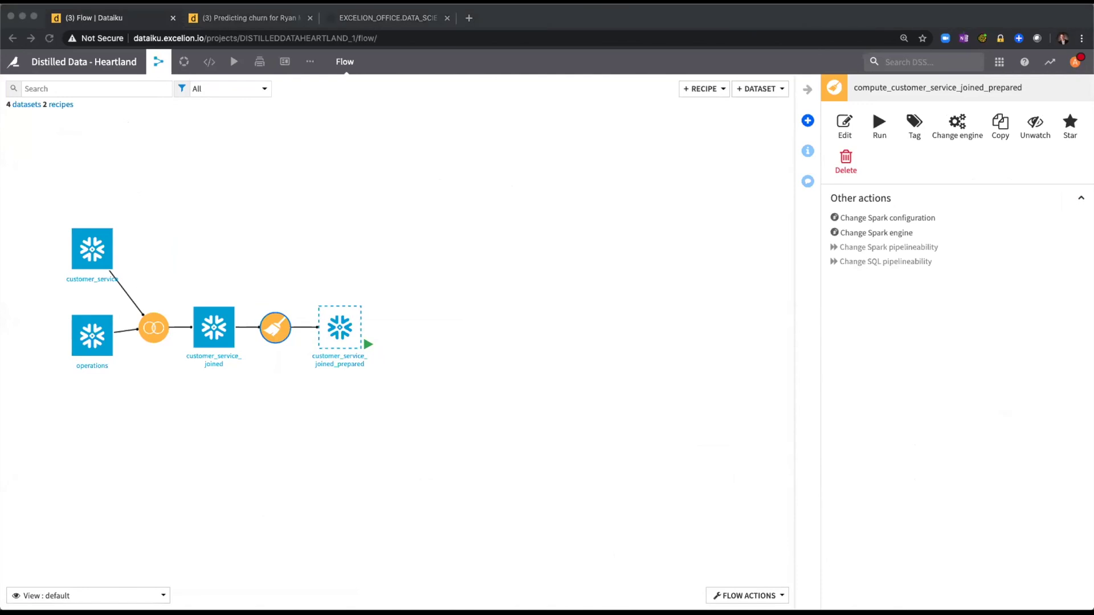
left_click(329, 327)
double_click(329, 327)
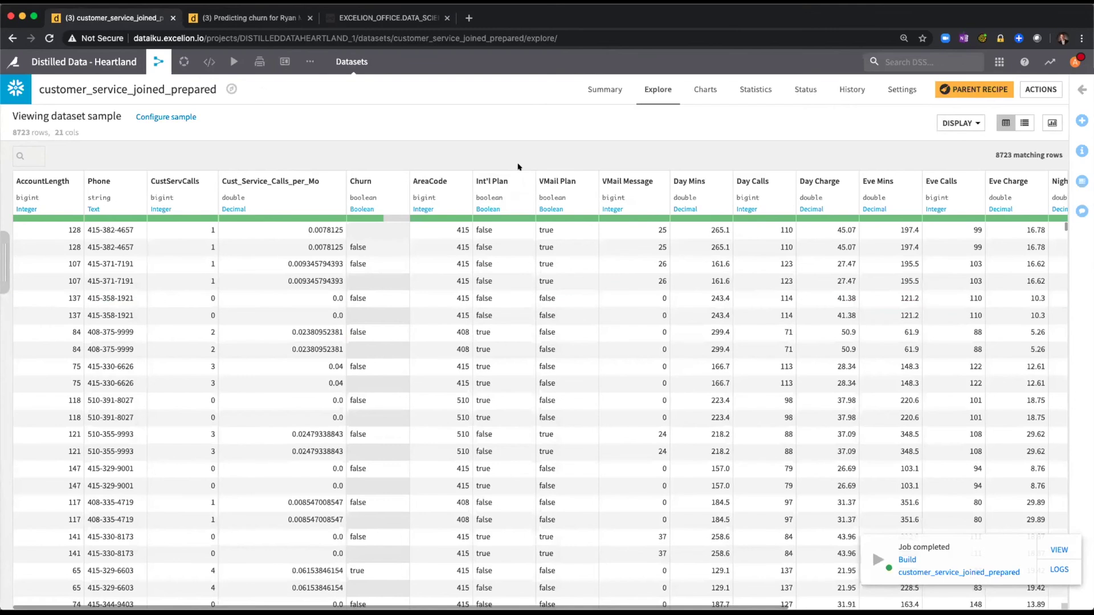
Chart average Cust_Service_Calls_per_Mo by Churn as bars and publish the chart to the project's default dashboard
left_click(702, 93)
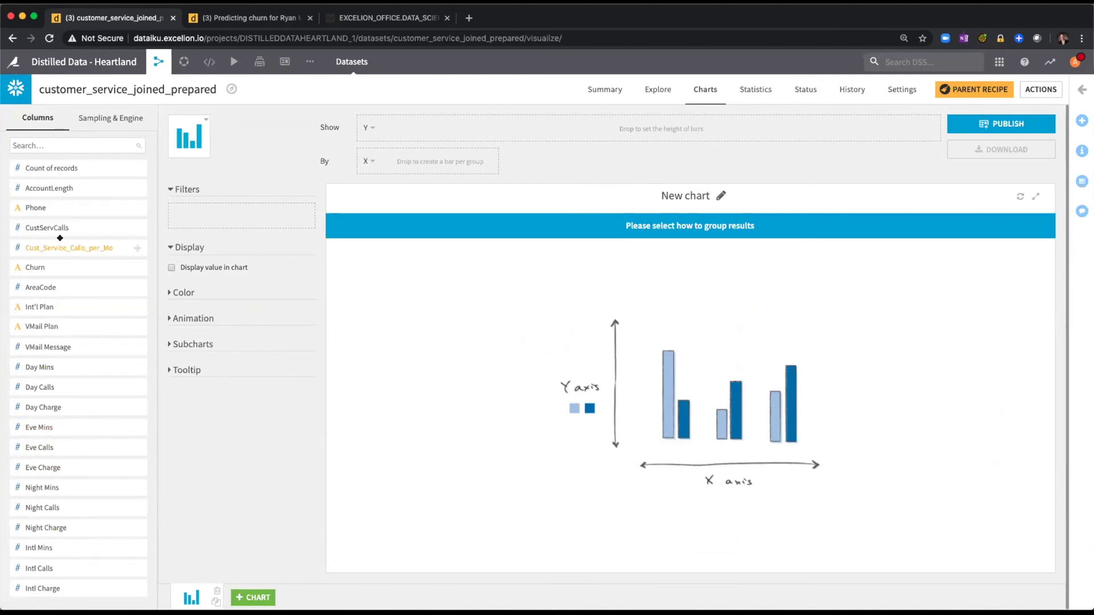
left_click_drag(68, 248, 434, 132)
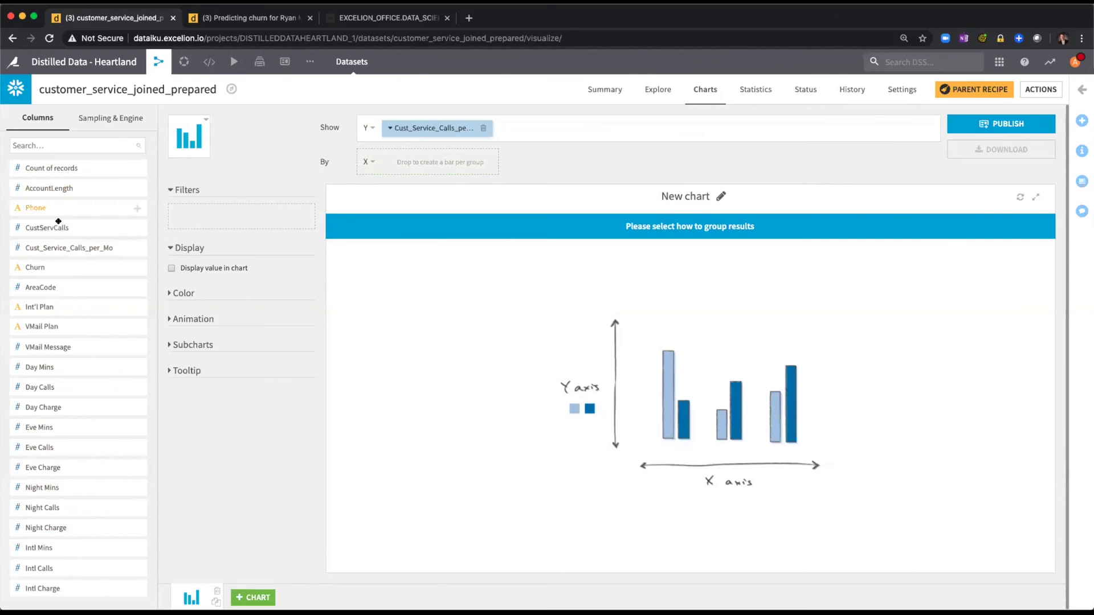
left_click_drag(54, 267, 434, 163)
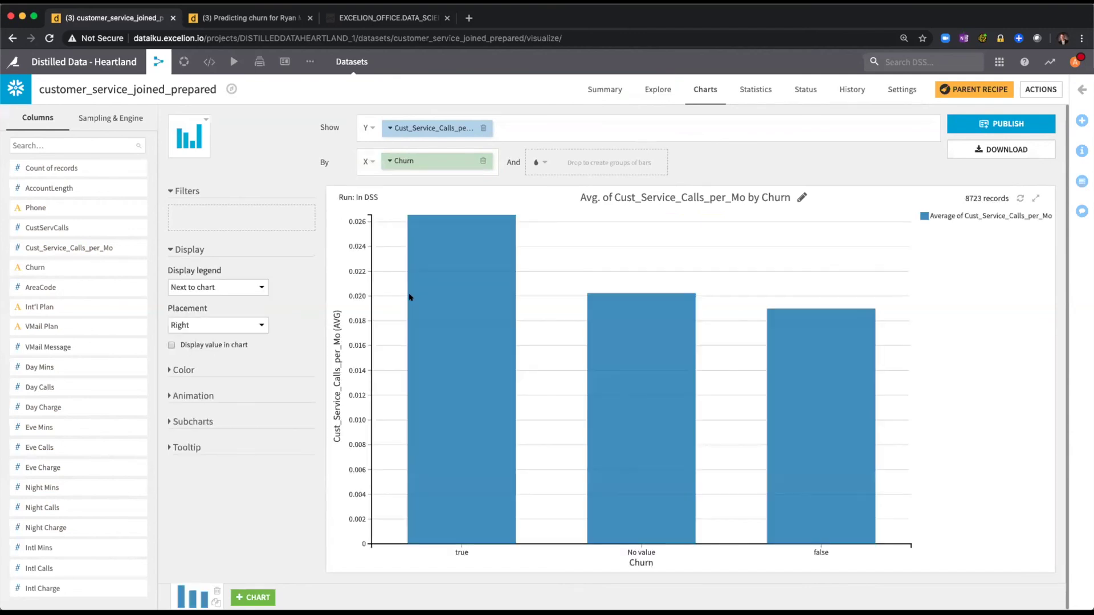
mouse_move(469, 370)
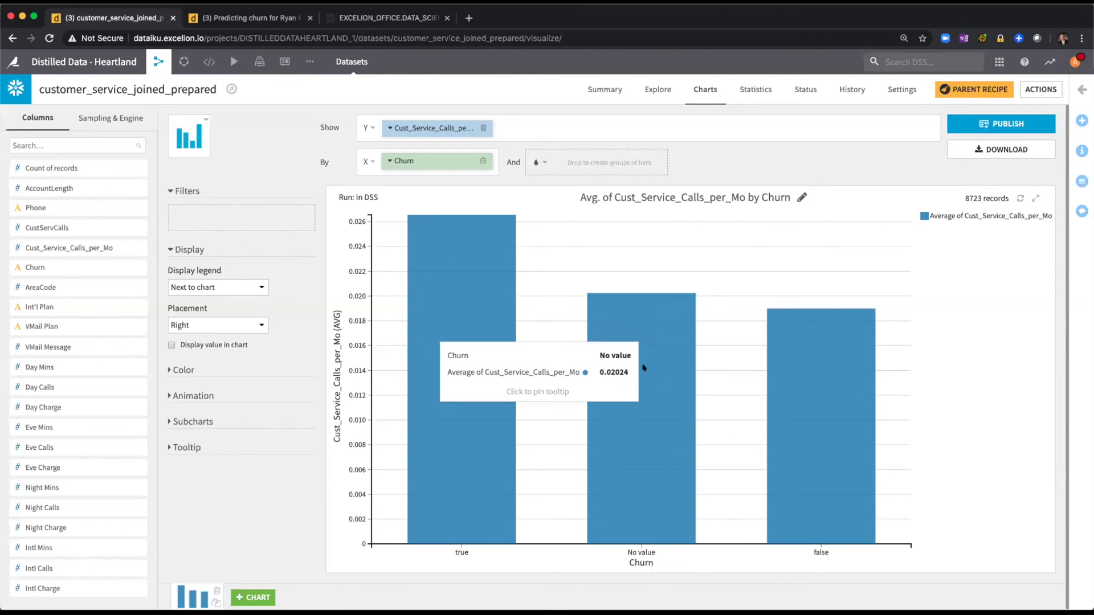
left_click(964, 127)
left_click(802, 431)
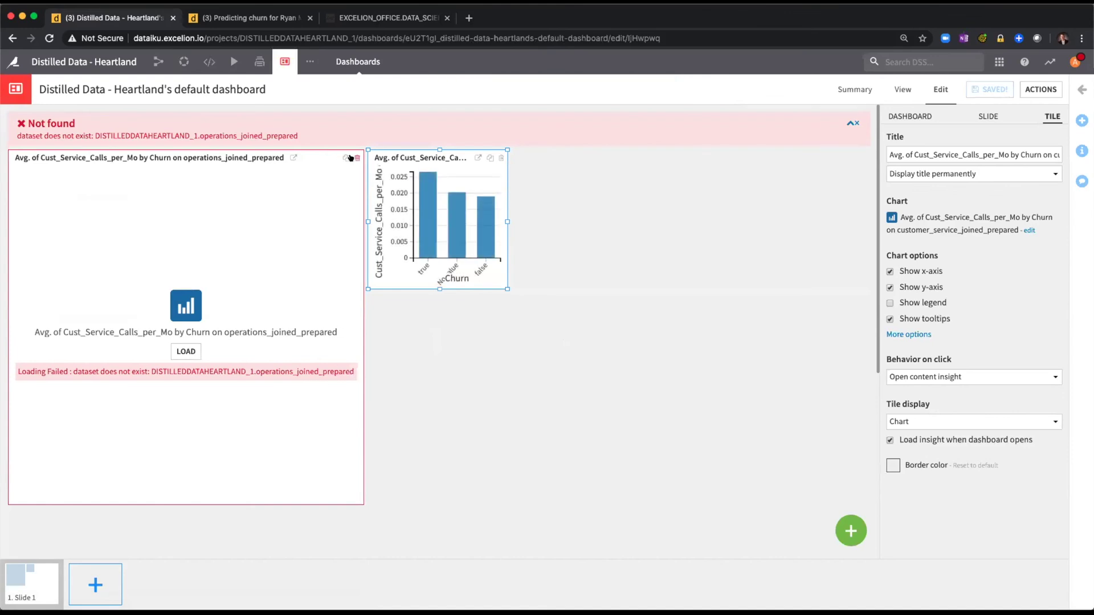
Delete the broken operations_joined_prepared tile, move and enlarge the new chart tile in its place, and save the dashboard
left_click(358, 158)
left_click_drag(394, 184, 53, 177)
left_click_drag(147, 290, 441, 477)
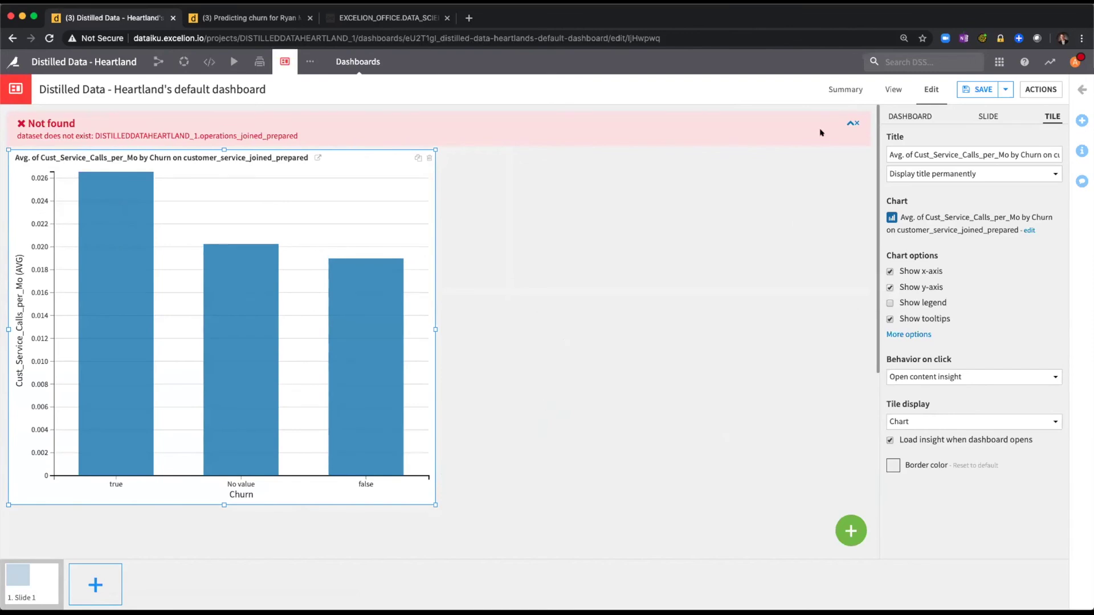
left_click(855, 123)
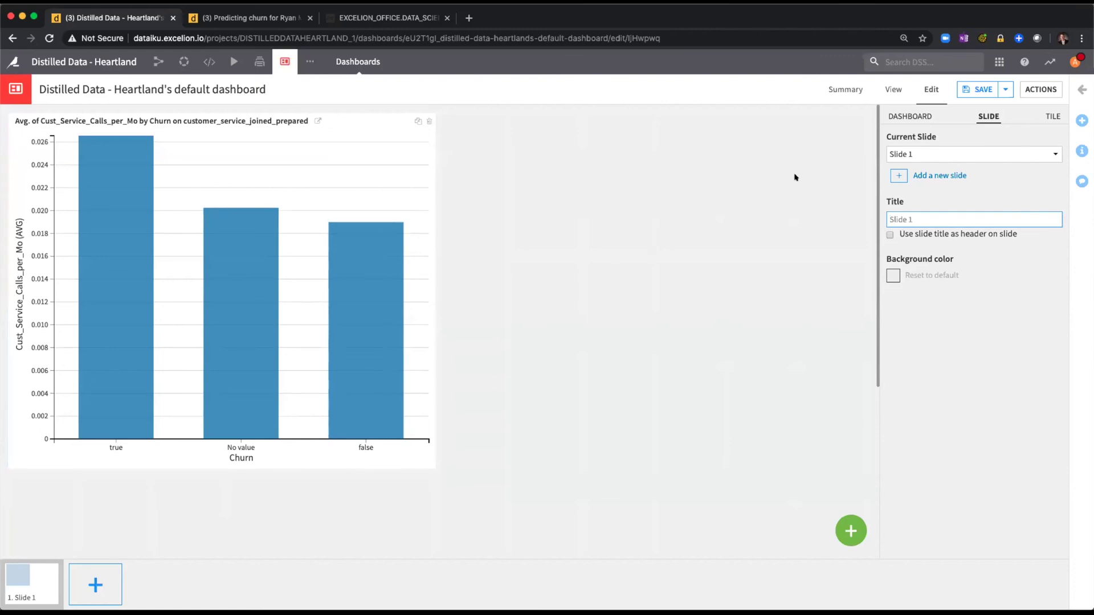
left_click(972, 89)
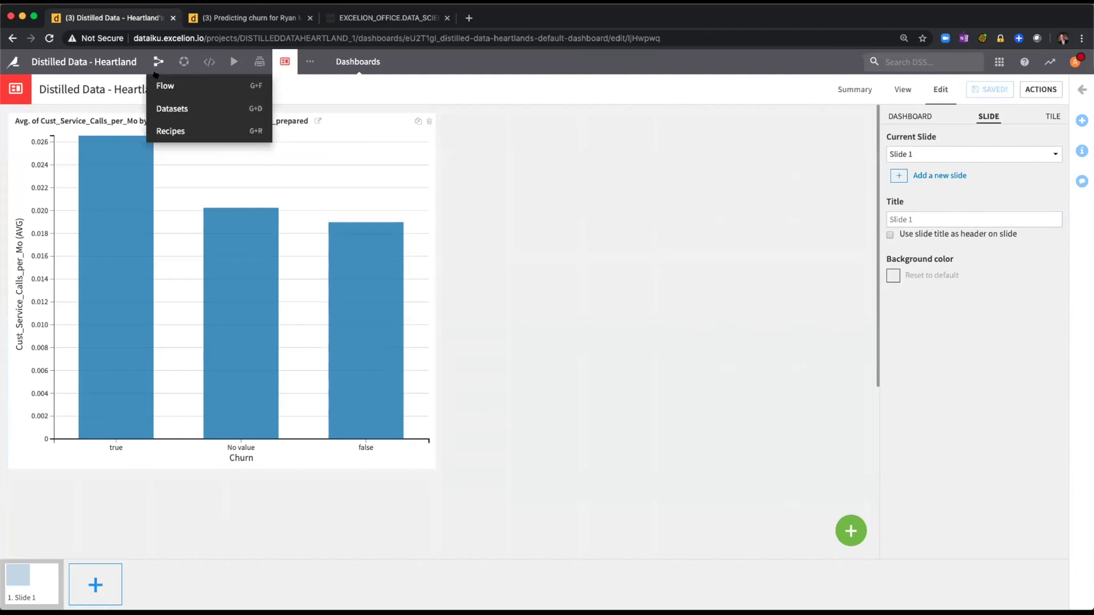
Return to the Flow and select the customer_service_joined_prepared dataset
left_click(158, 84)
left_click_drag(523, 361, 429, 334)
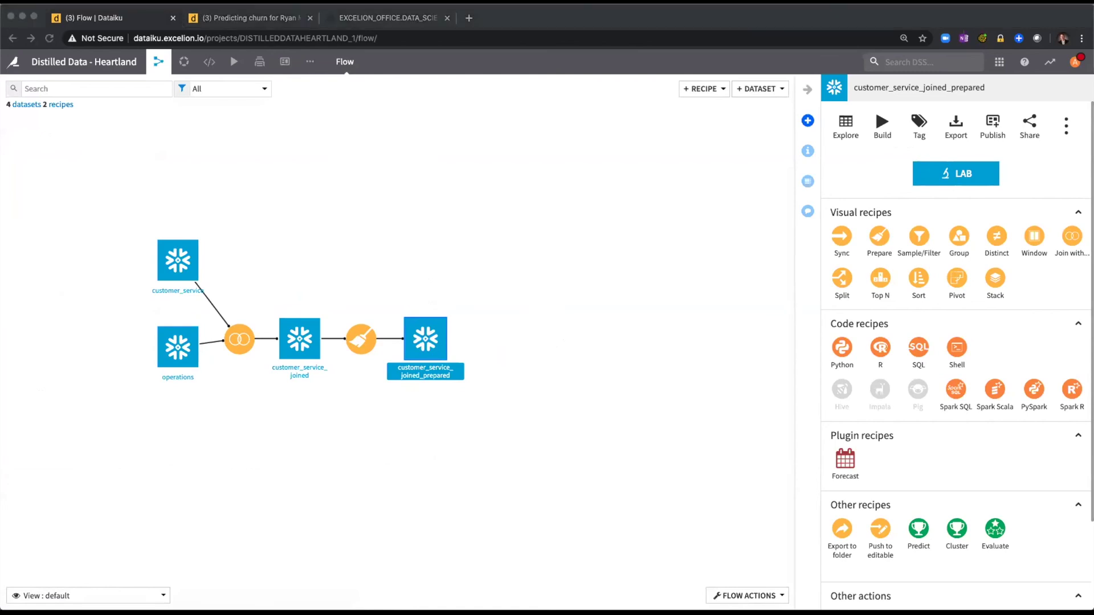
left_click(440, 346)
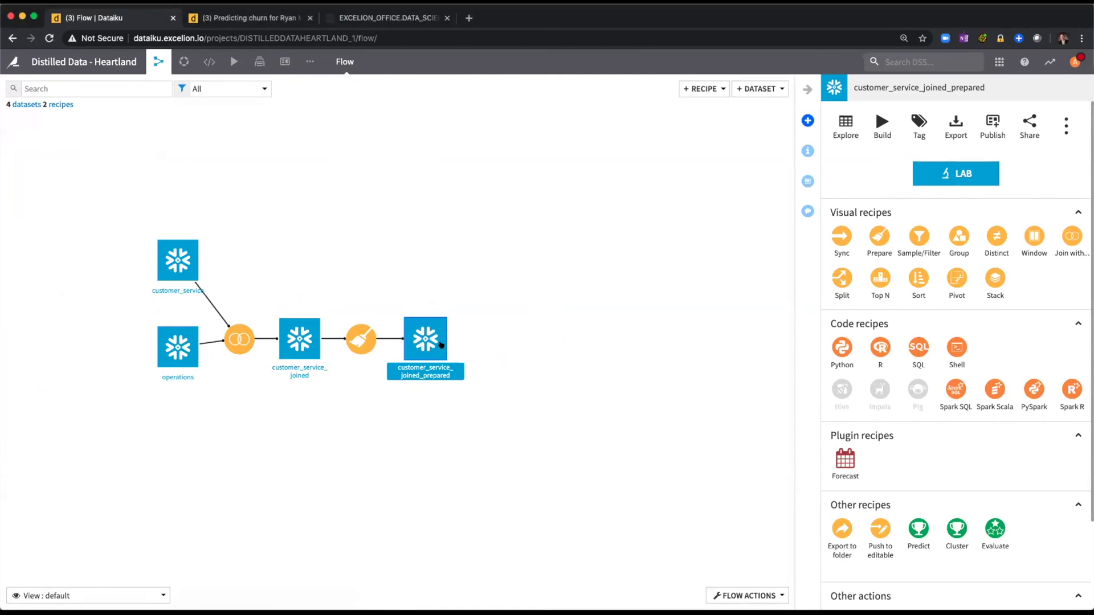
left_click_drag(422, 343, 402, 340)
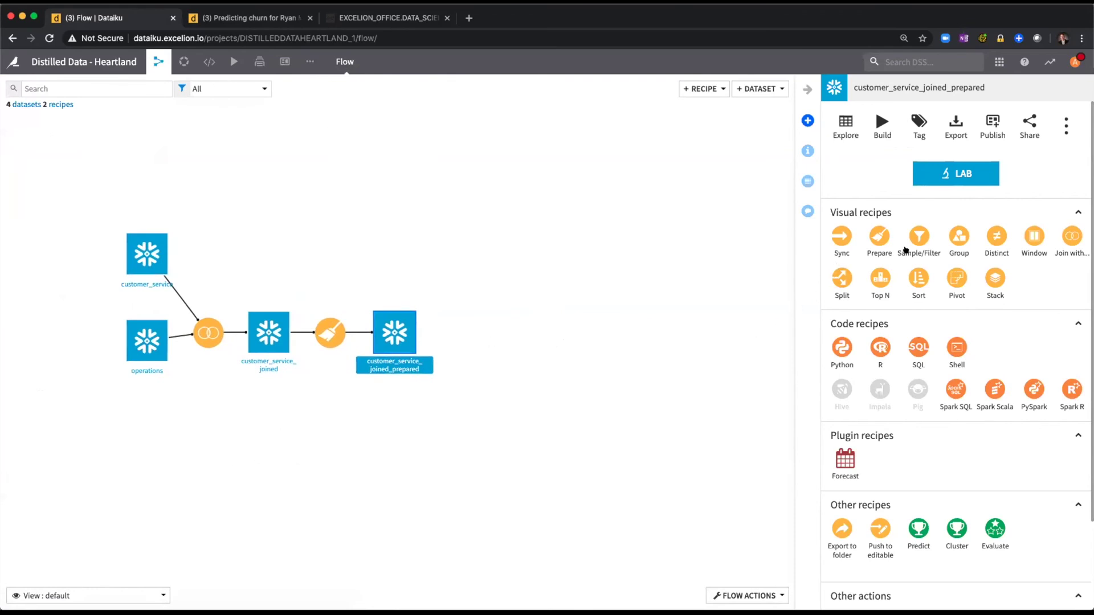
Create a Split recipe on customer_service_joined_prepared with two new output datasets named historical and current
left_click(842, 277)
left_click(634, 251)
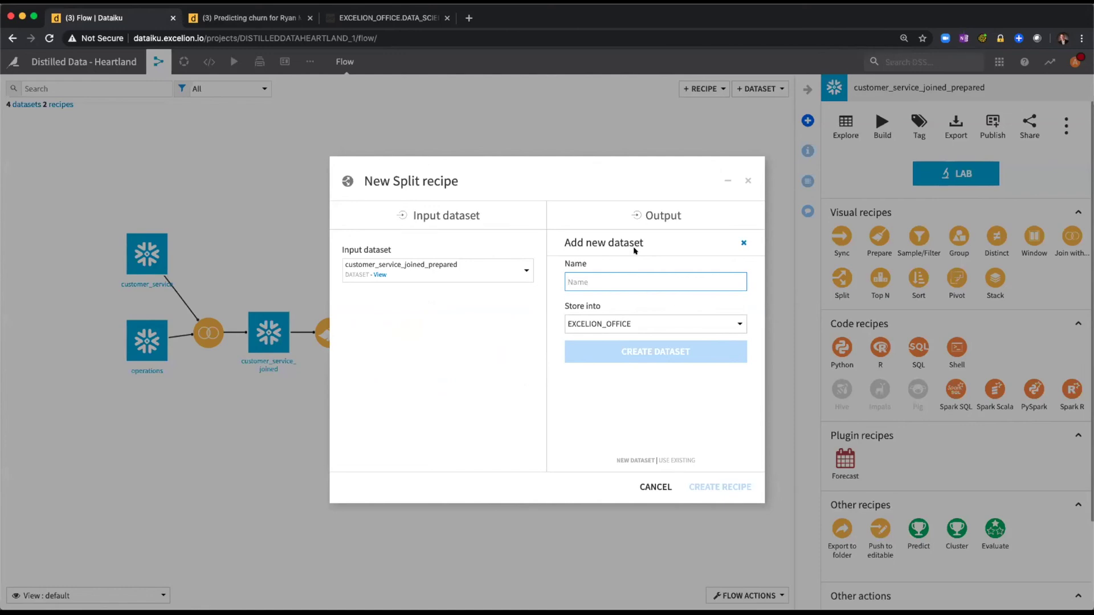
type("historical")
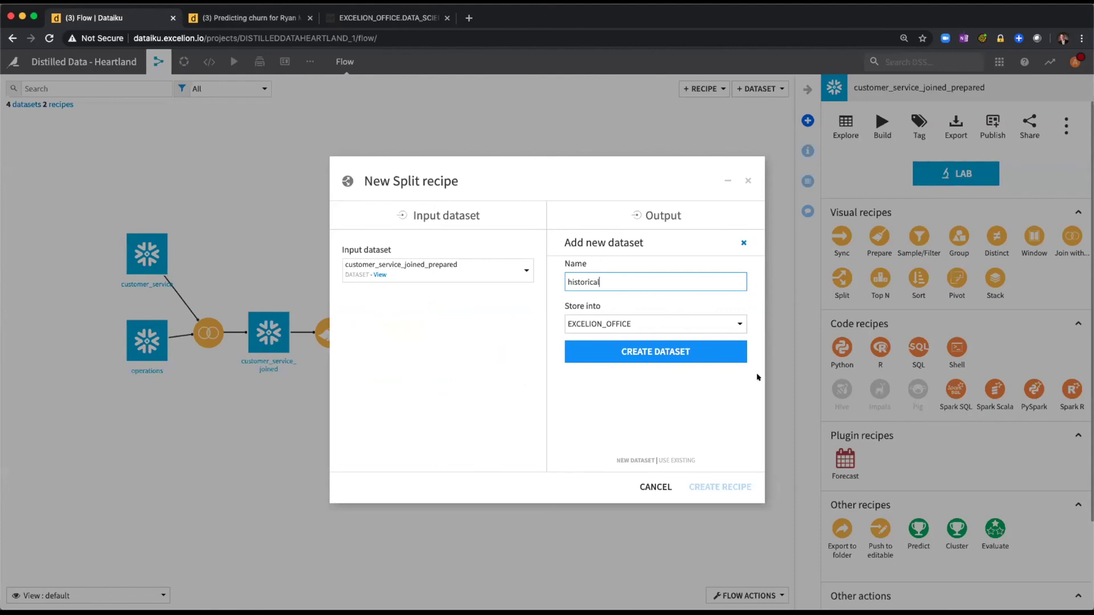
left_click(687, 347)
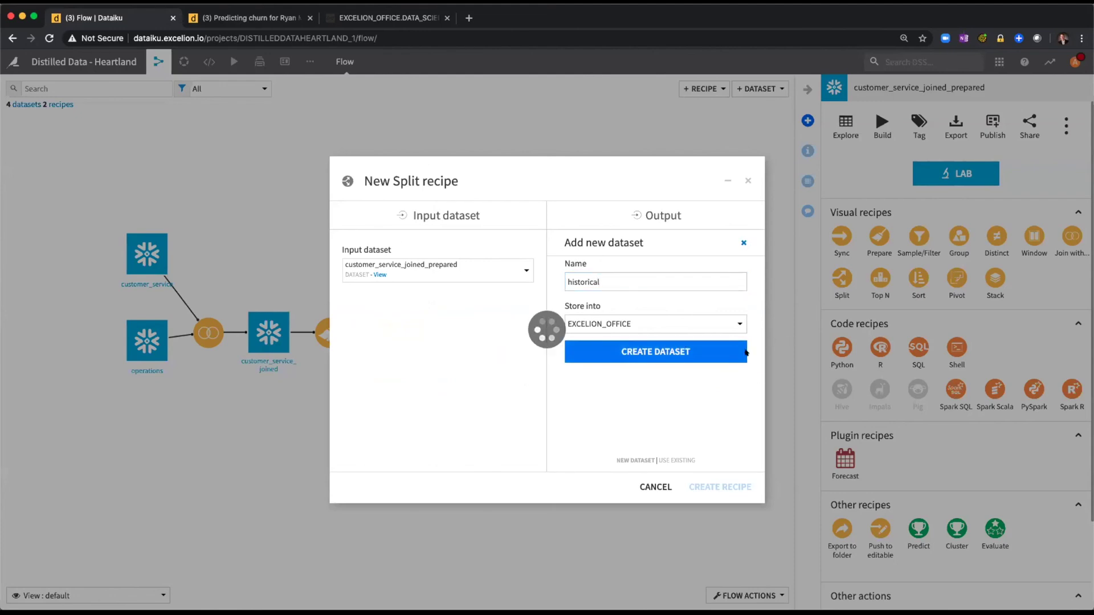
left_click(644, 282)
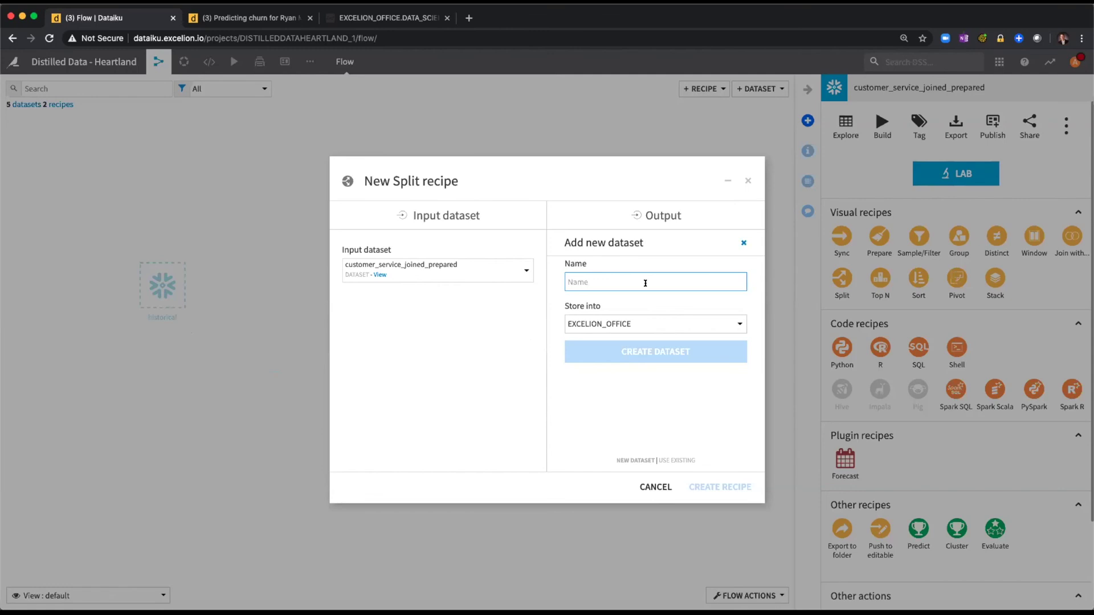
type("current")
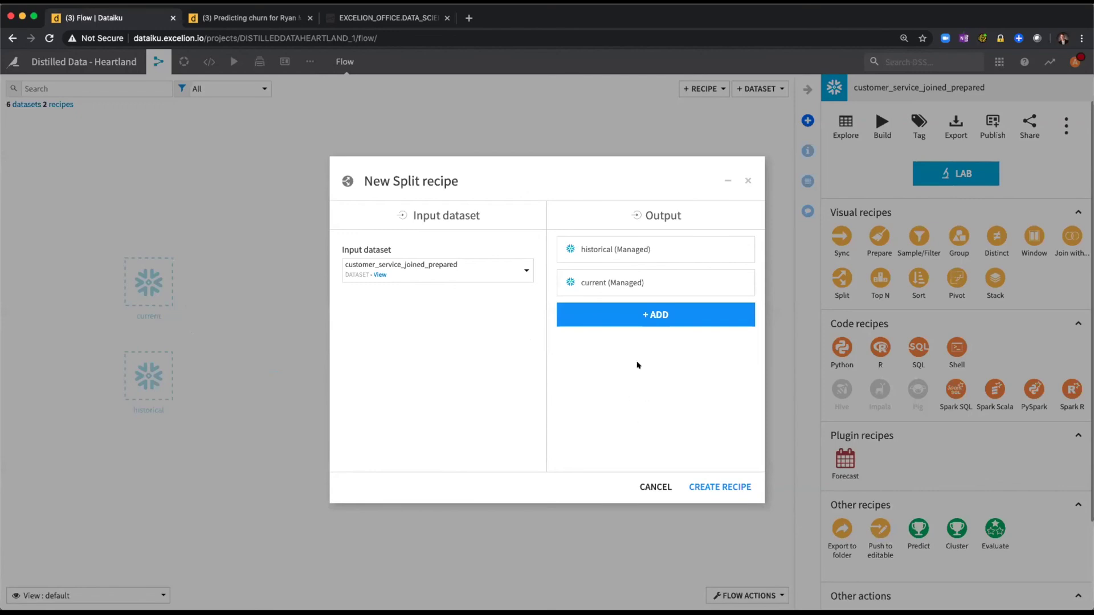
left_click(711, 488)
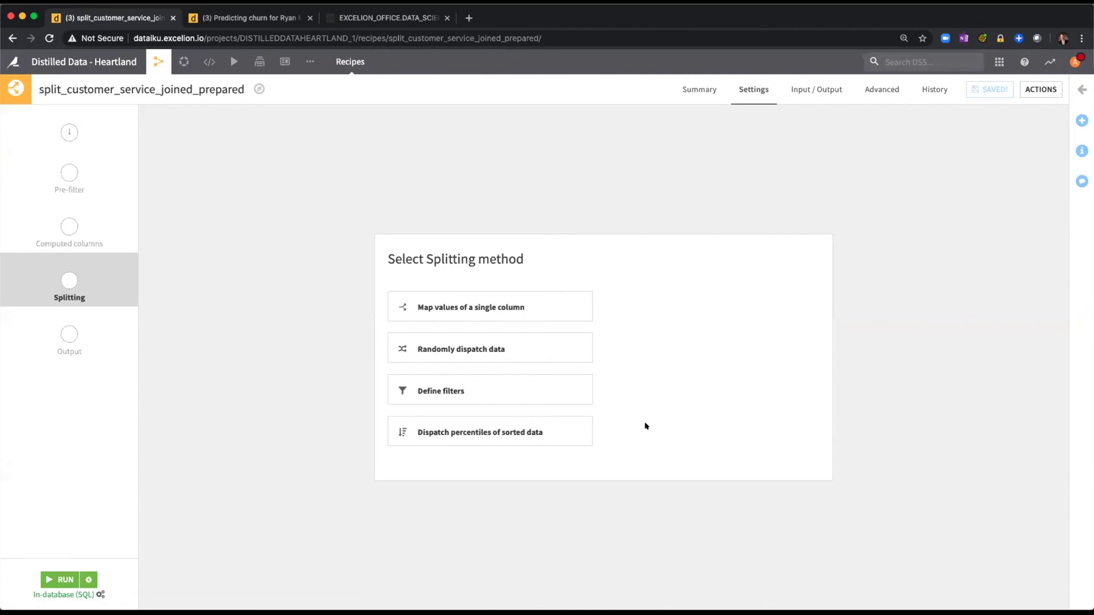
Split by filters, sending rows where Churn is defined to historical and all other rows to current
left_click(509, 392)
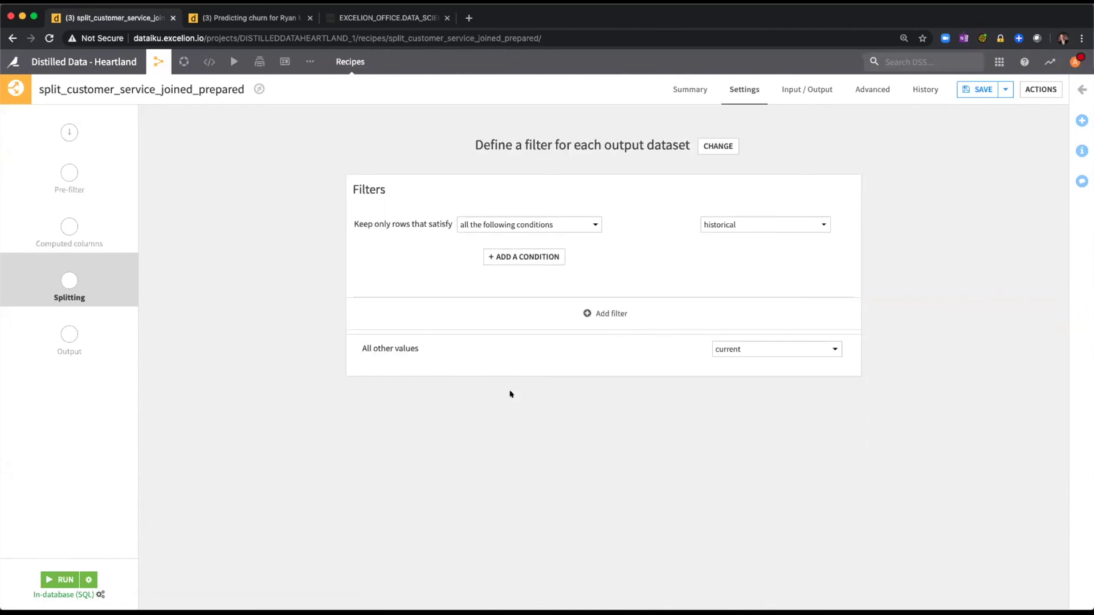
left_click(533, 254)
left_click(444, 254)
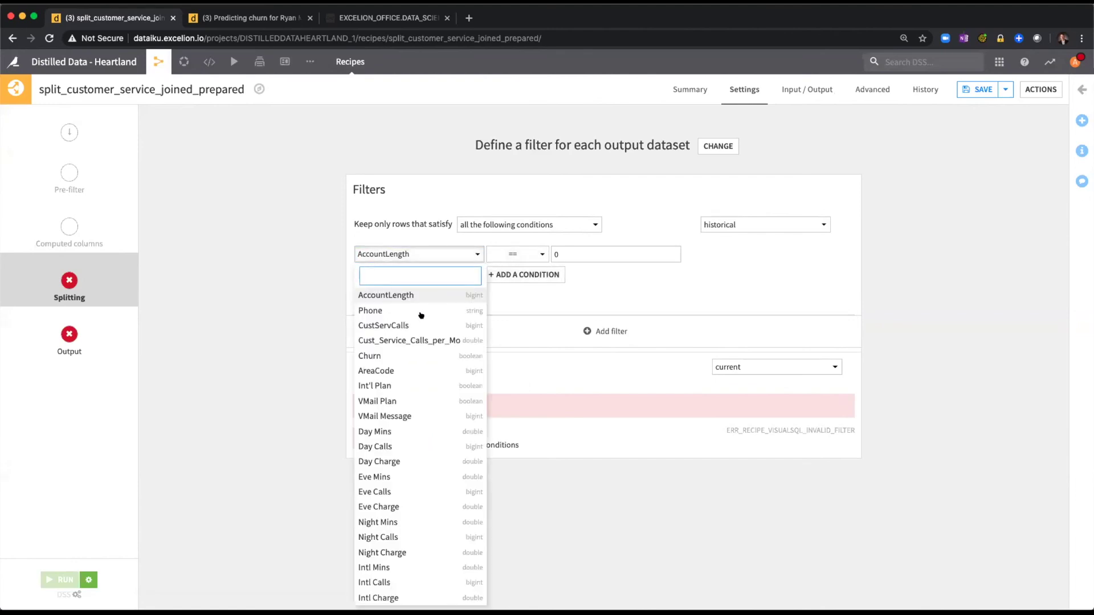
left_click(404, 357)
left_click(518, 254)
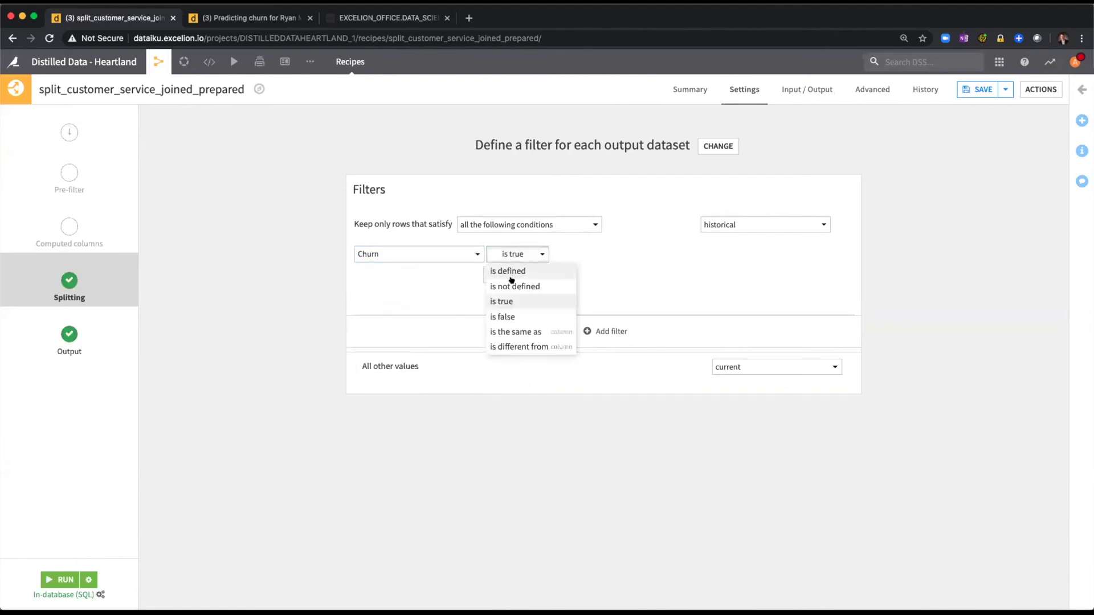
left_click(508, 271)
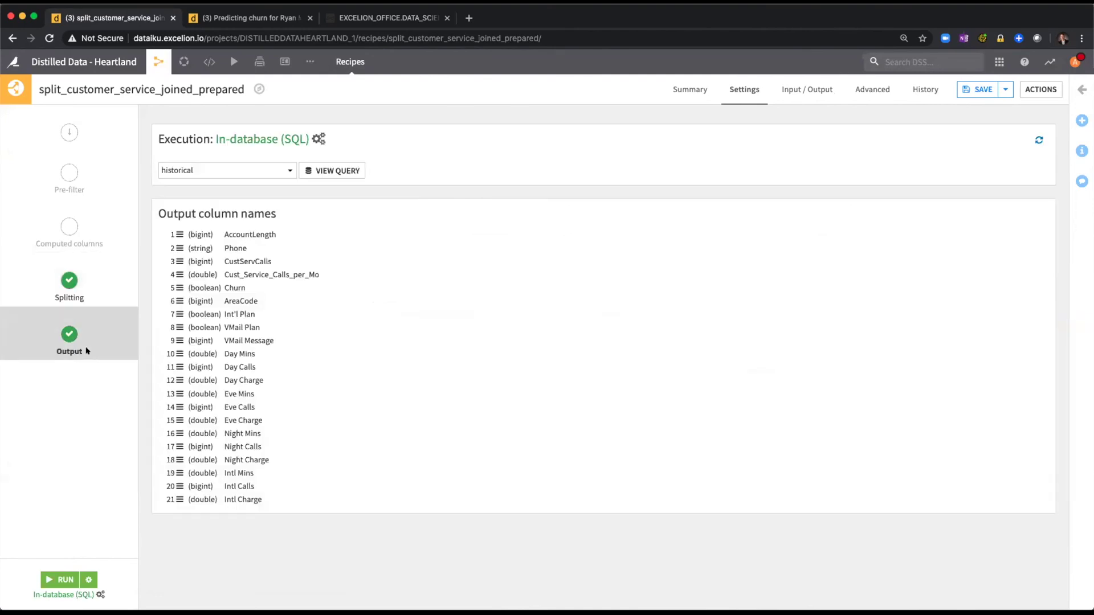
Review the split recipe's output columns and run the recipe
left_click(89, 356)
left_click(63, 579)
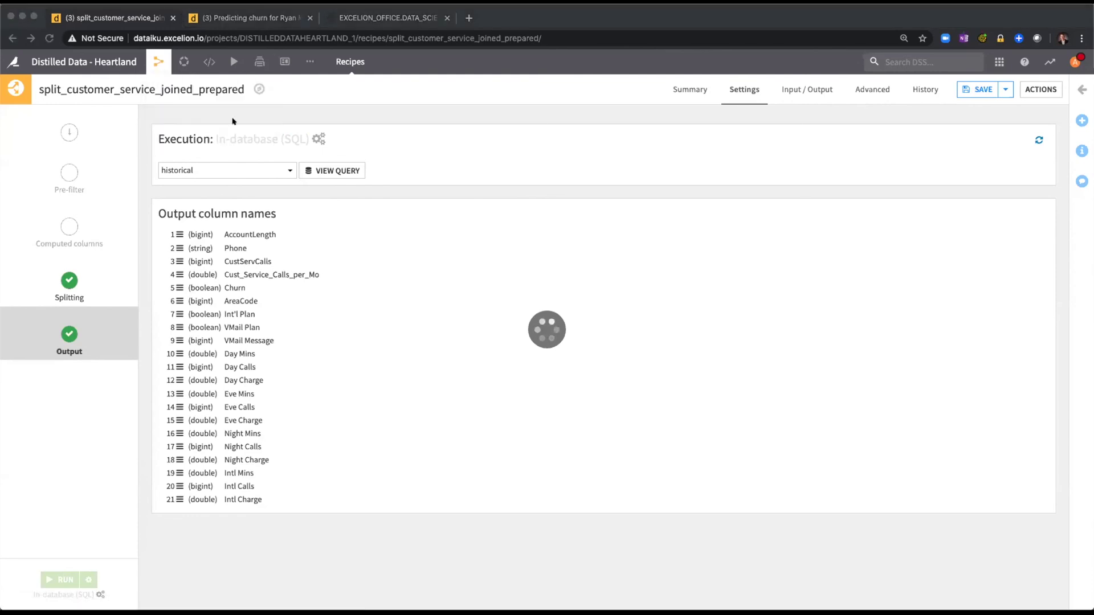
left_click(607, 111)
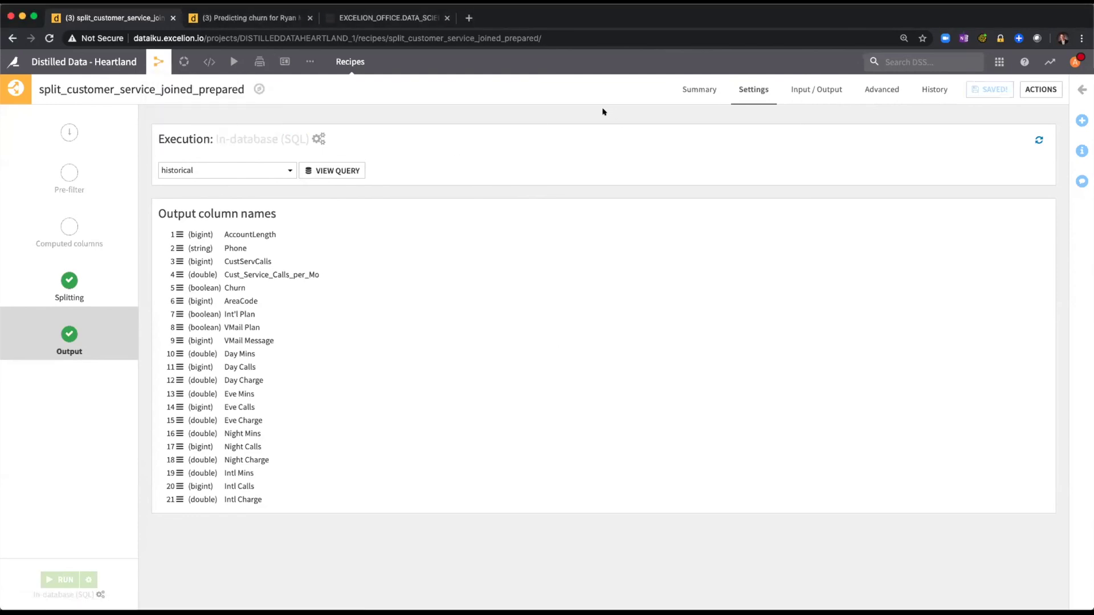
Return to the Flow, open the historical dataset and analyze the distribution of its Churn column
left_click(161, 68)
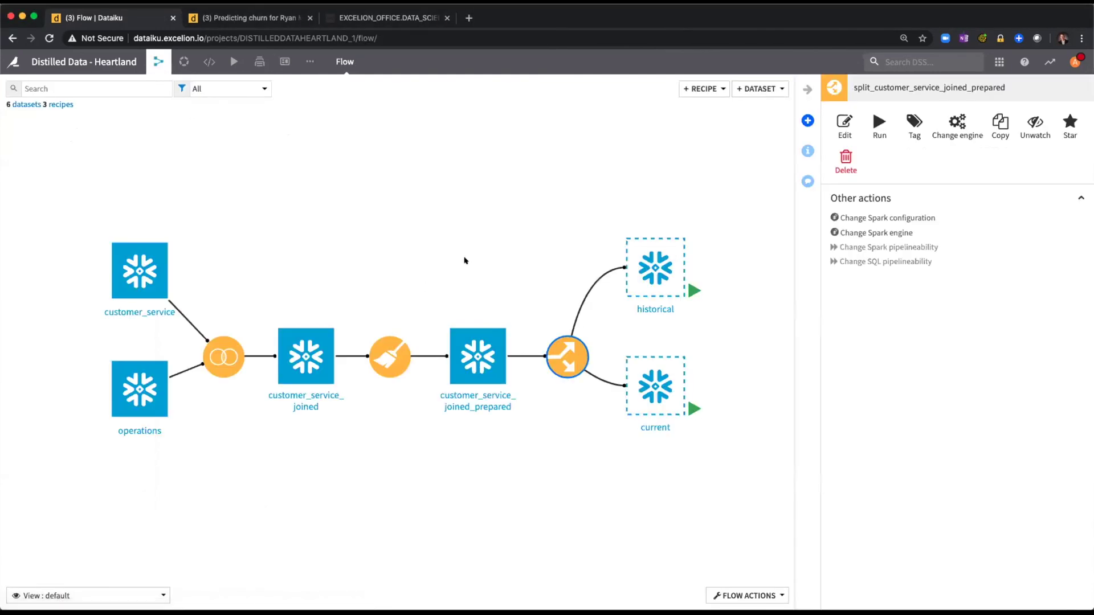
left_click_drag(305, 255, 195, 254)
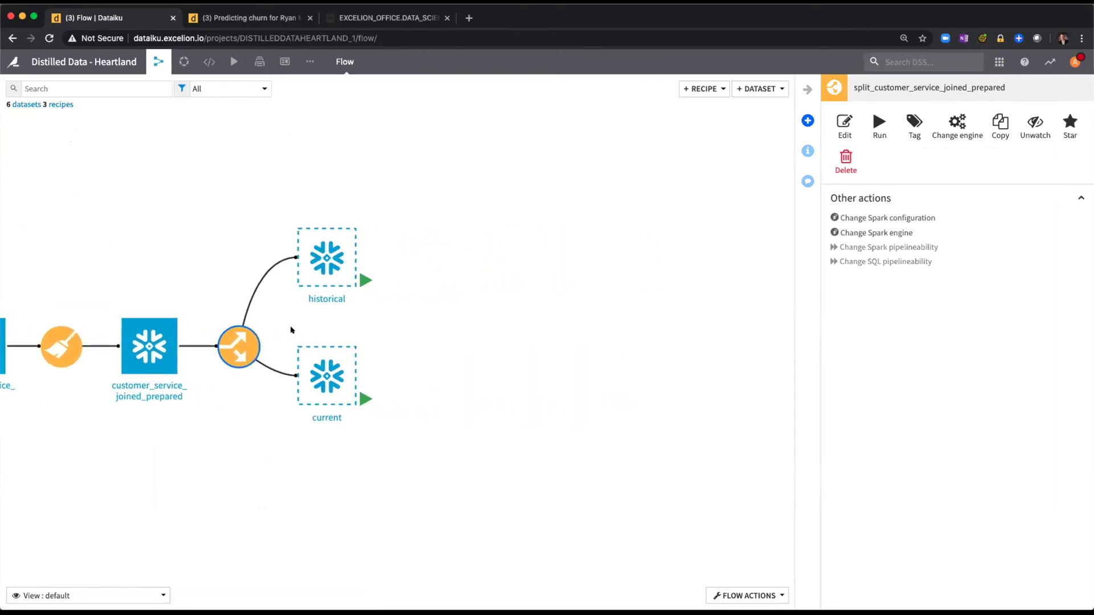
left_click(376, 349)
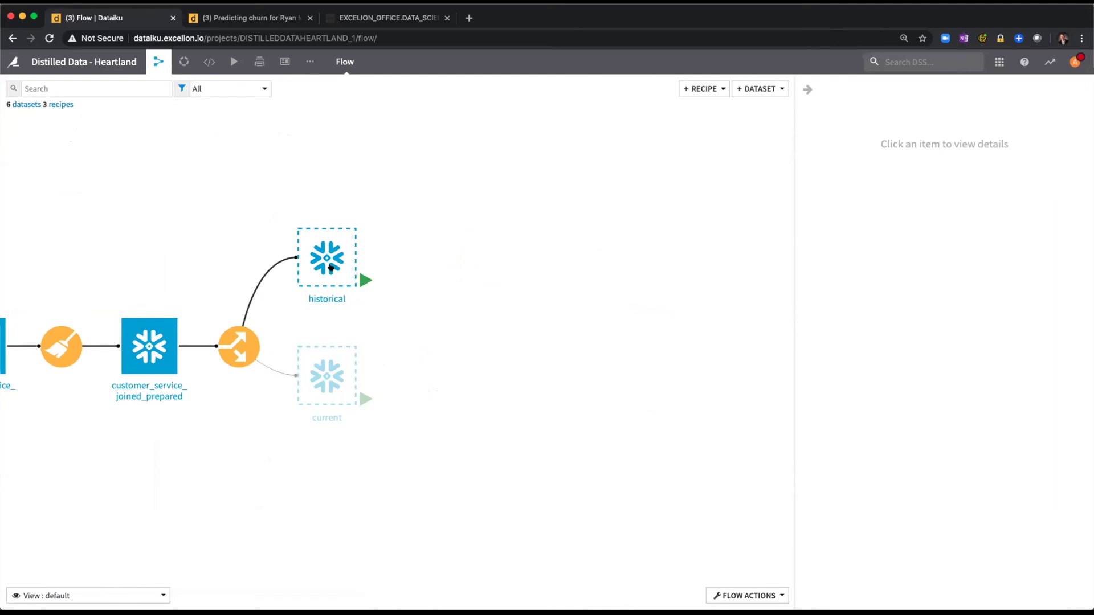
double_click(331, 268)
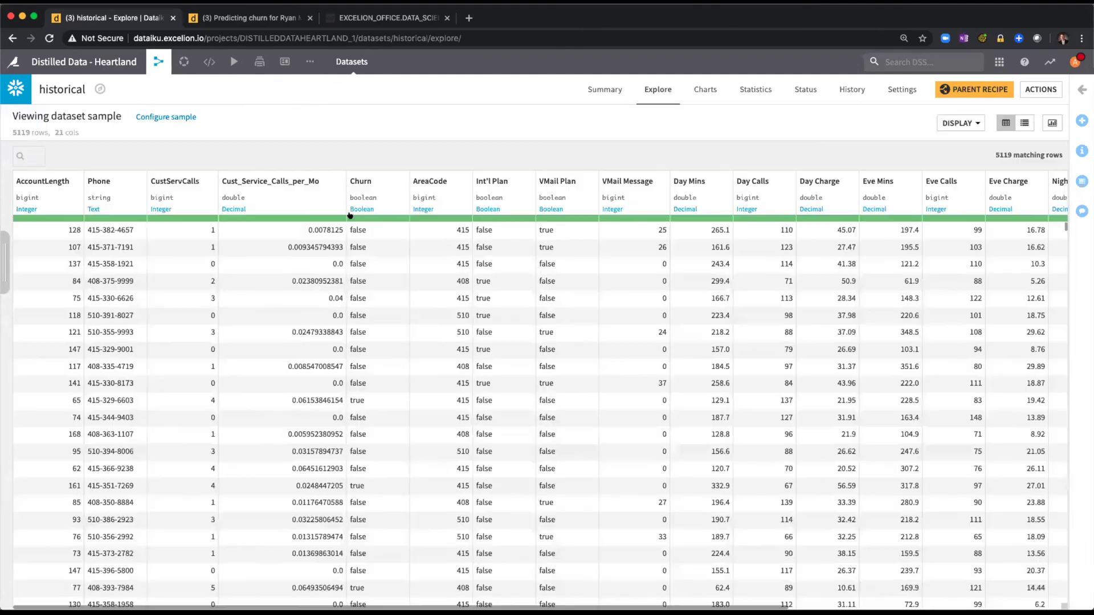
left_click(374, 191)
left_click(377, 200)
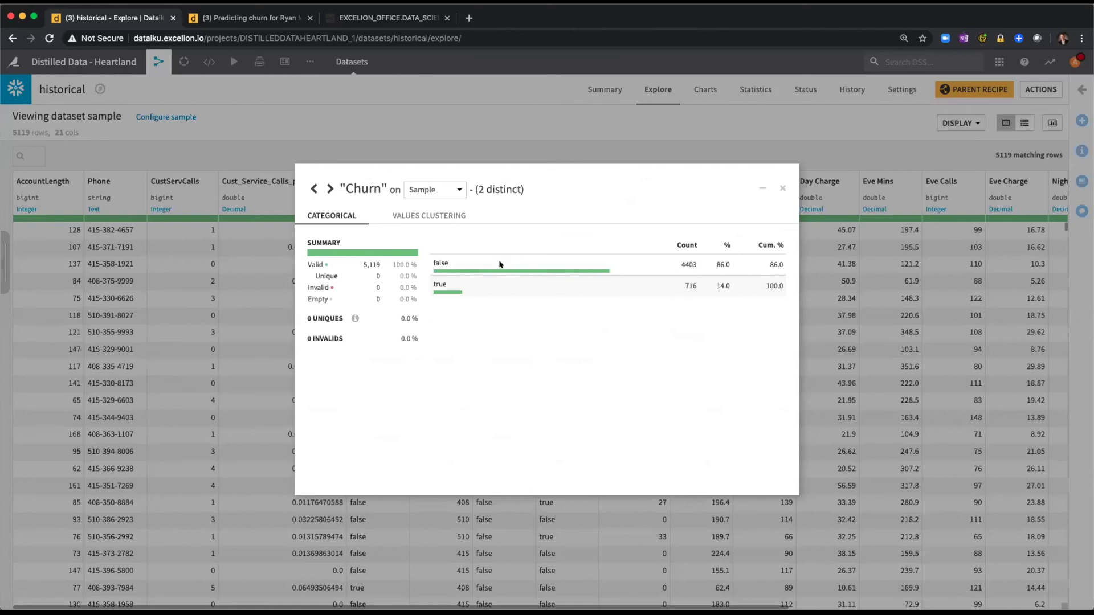
left_click(259, 157)
Go back to the Flow and start a quick prediction model in the Lab for the historical dataset
mouse_move(158, 61)
left_click(162, 86)
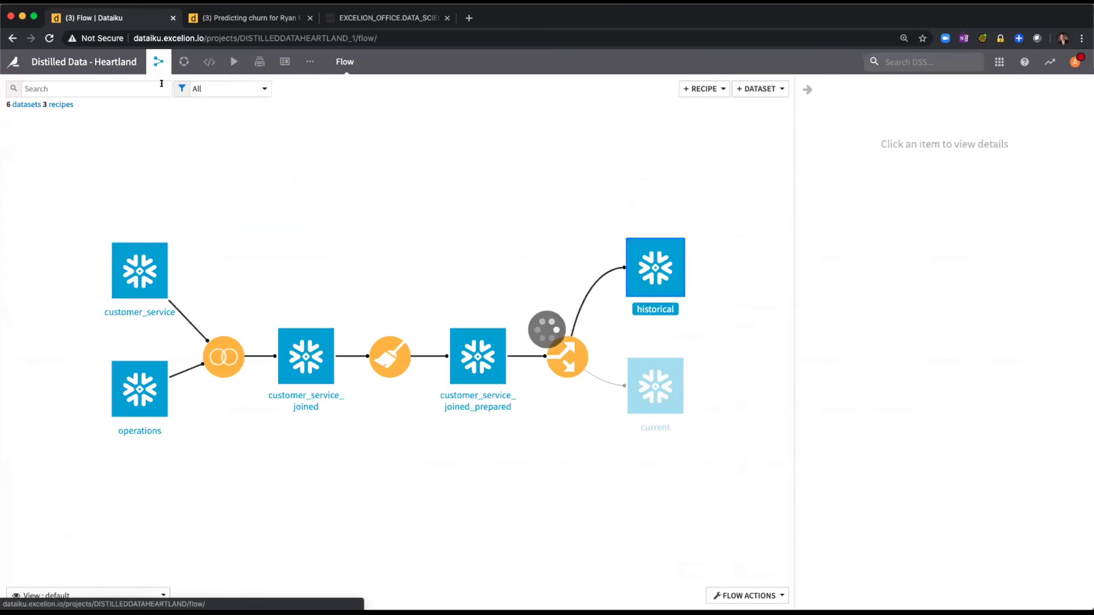
left_click_drag(452, 260, 251, 275)
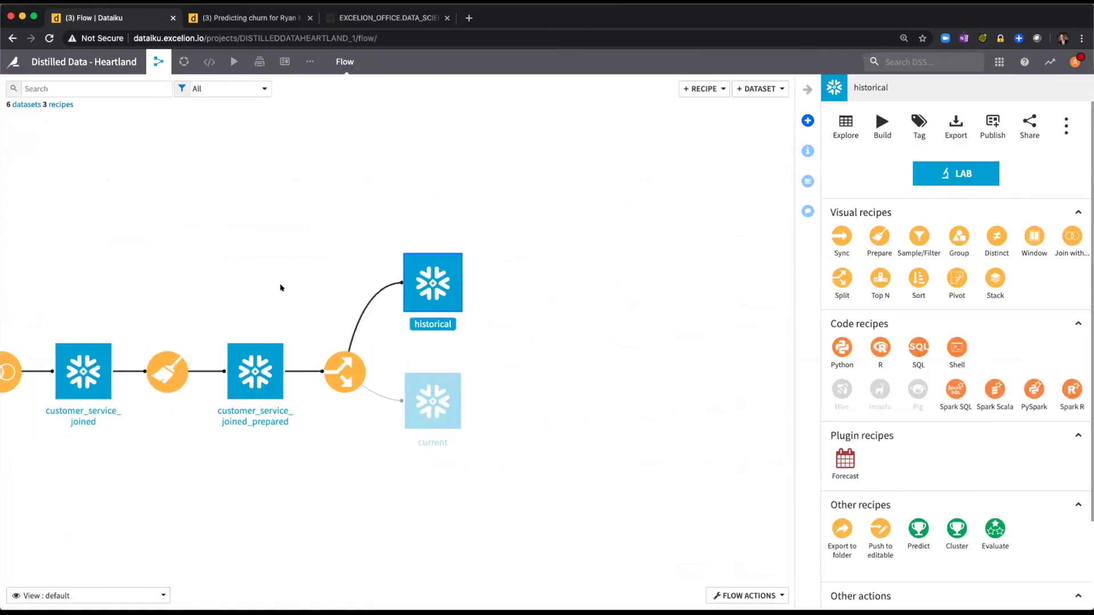
left_click_drag(422, 286, 362, 278)
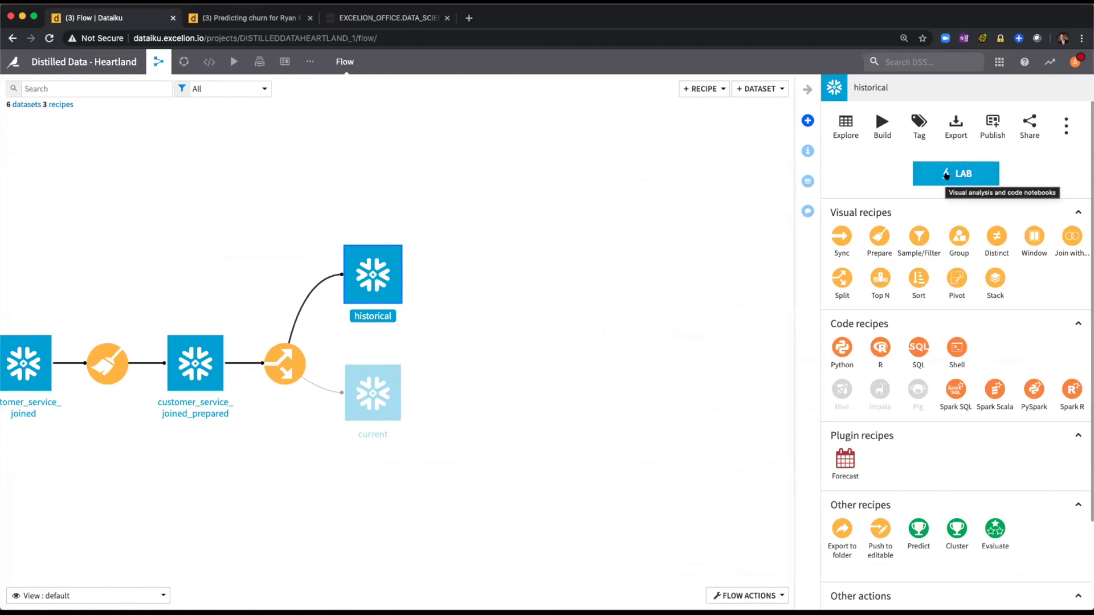
left_click(964, 174)
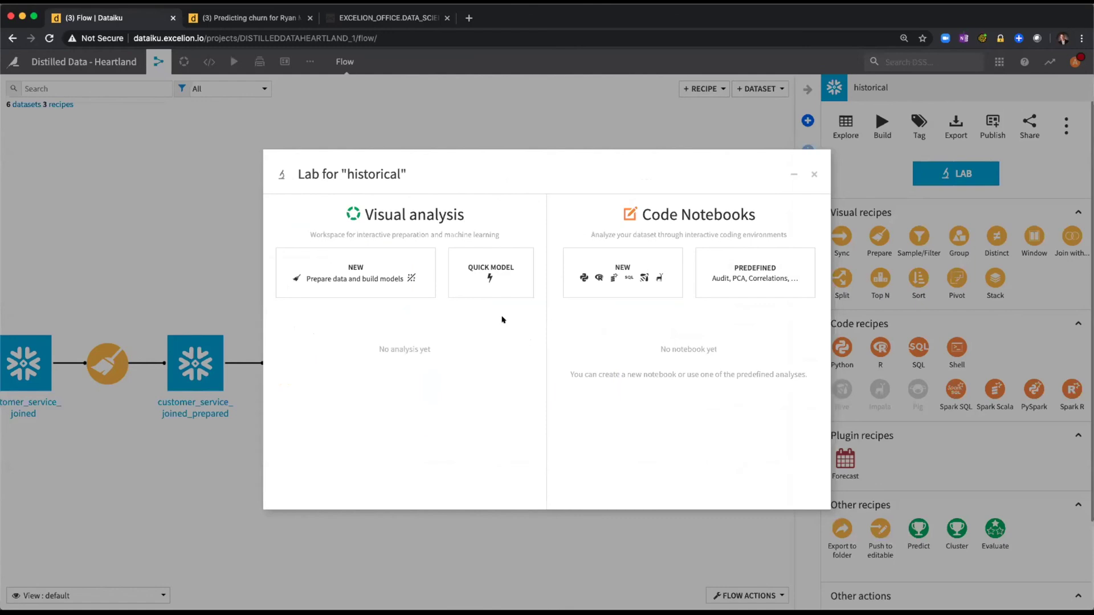
left_click(493, 287)
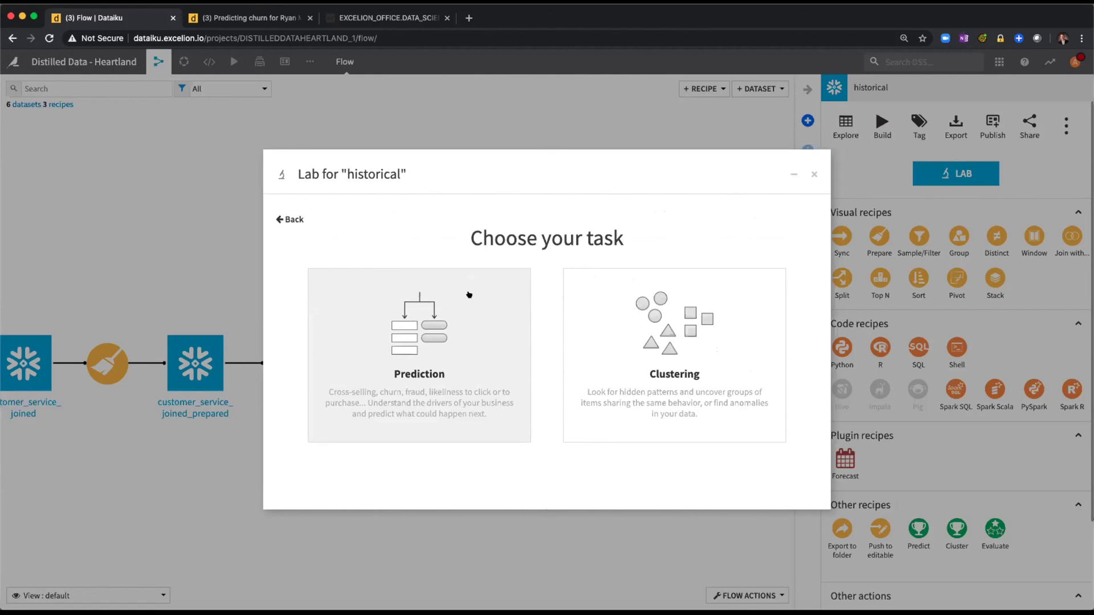
left_click(461, 311)
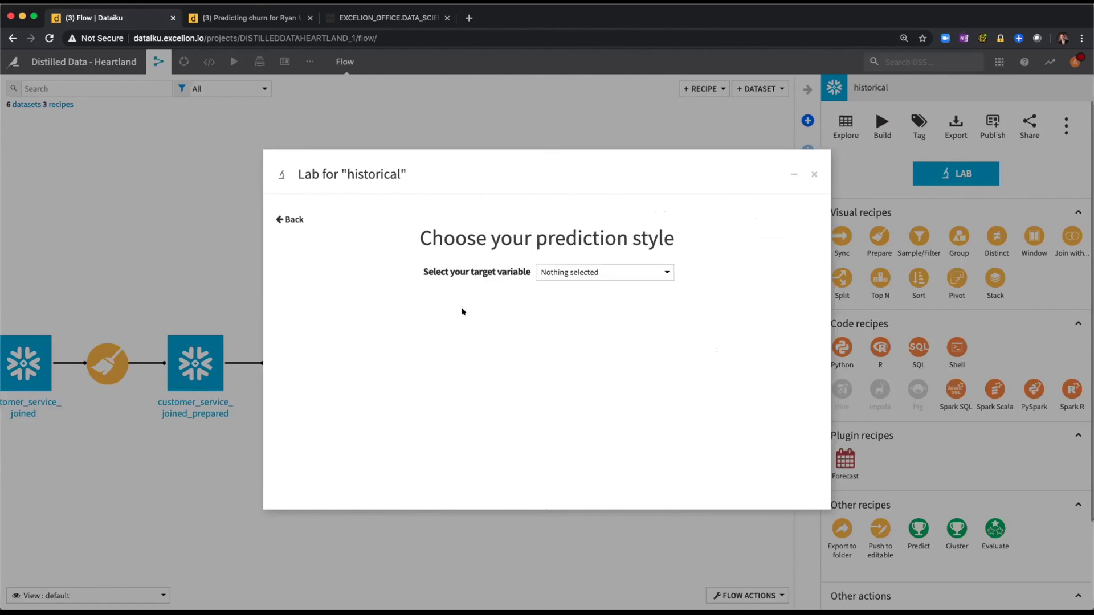
Set Churn as the target variable and create an Automated Machine Learning analysis using Quick Prototypes
left_click(578, 276)
left_click(552, 372)
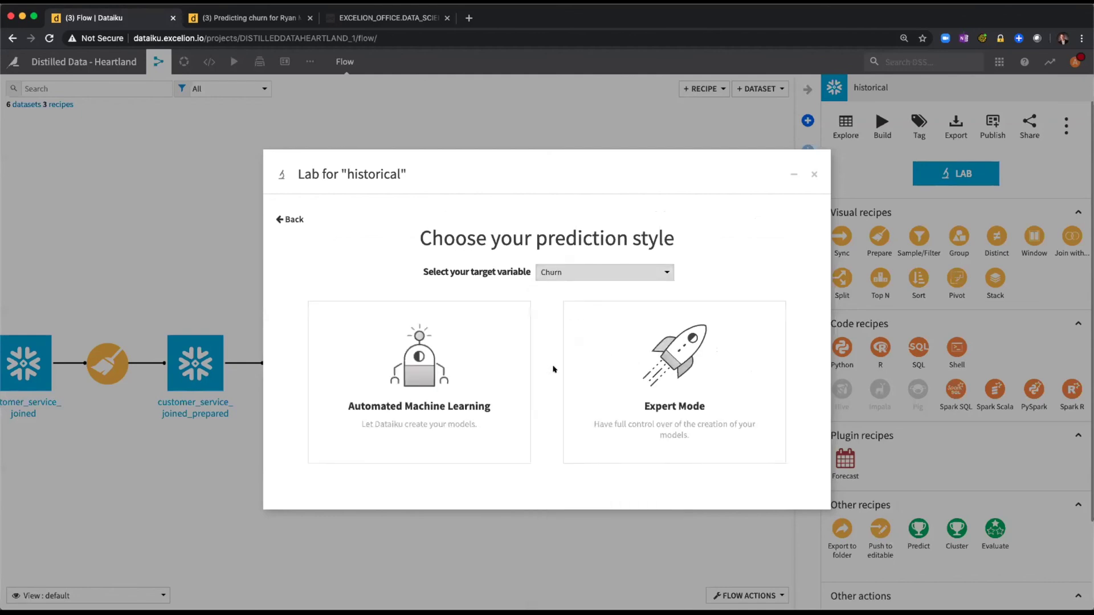
left_click(501, 361)
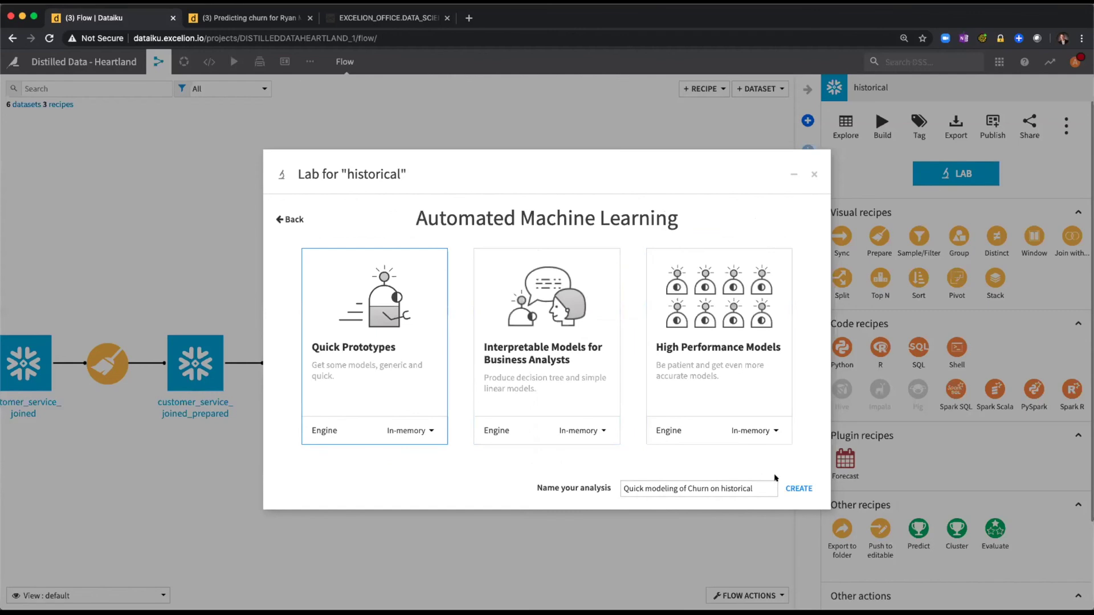
left_click(797, 489)
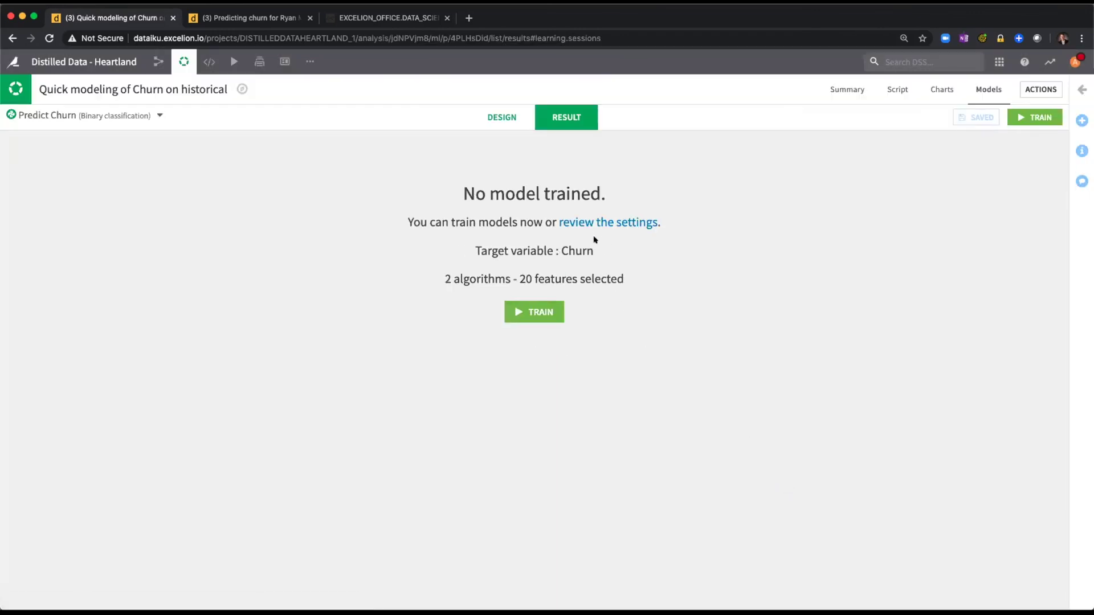
In the model design, exclude the Phone and CustServCalls features and inspect the handling of Cust_Service_Calls_per_Mo
left_click(506, 118)
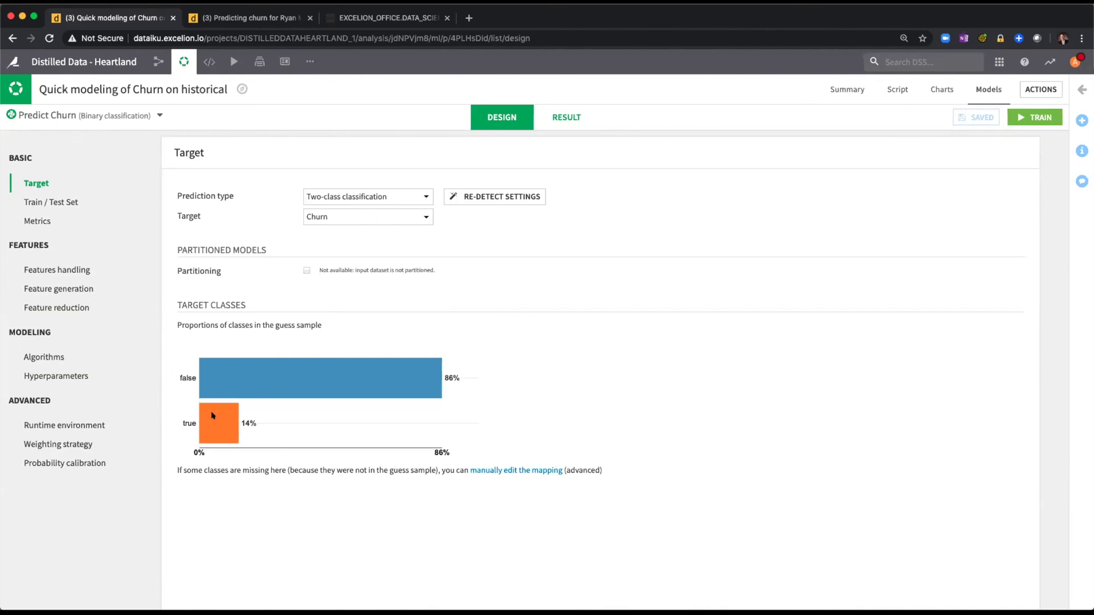
left_click(50, 270)
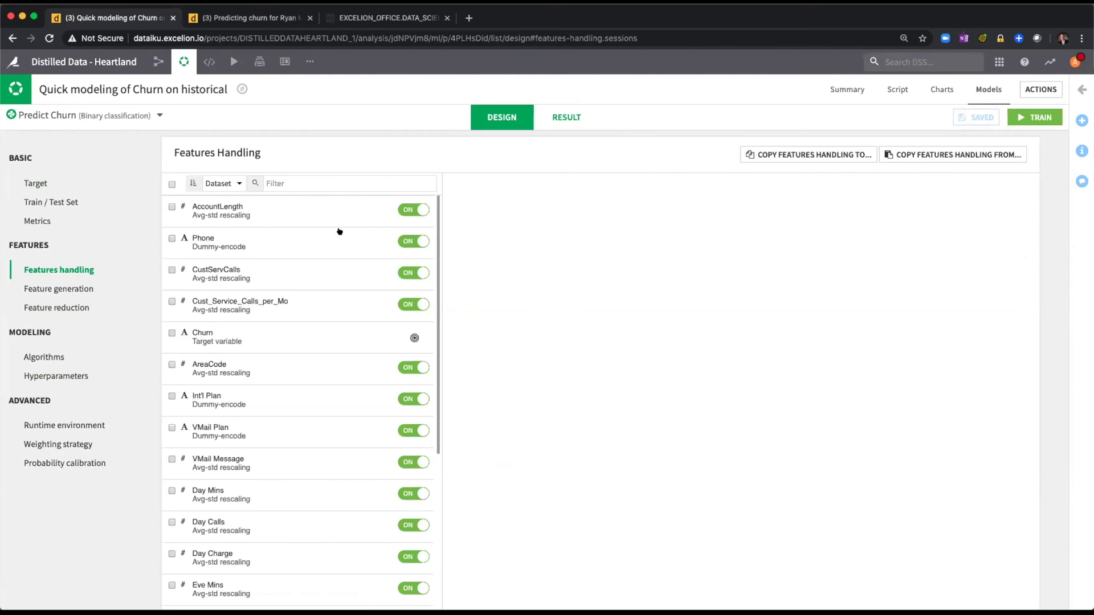
left_click(404, 239)
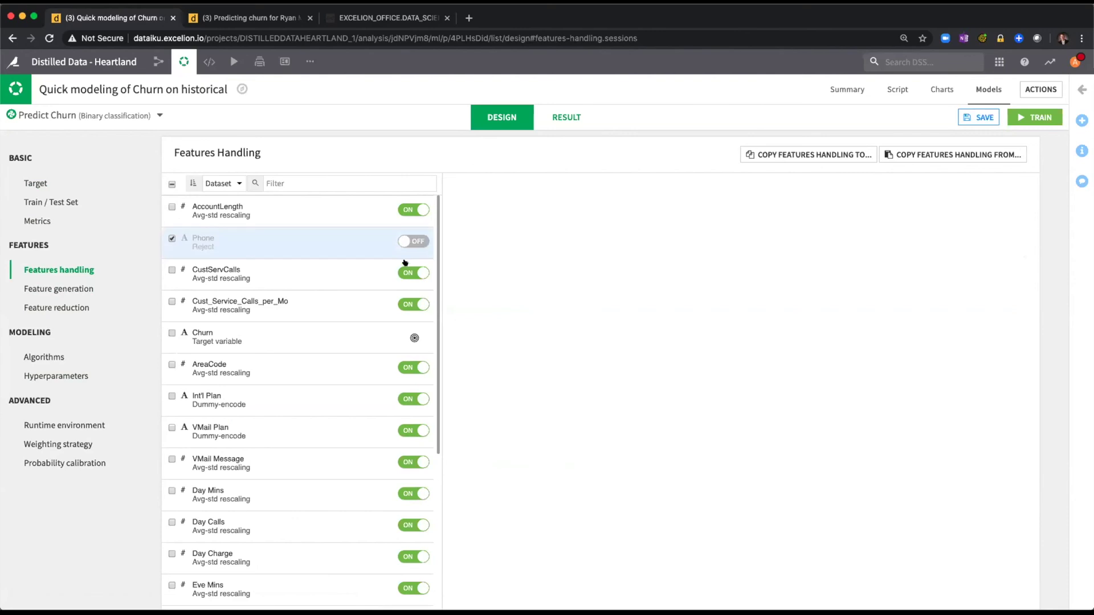
left_click(236, 270)
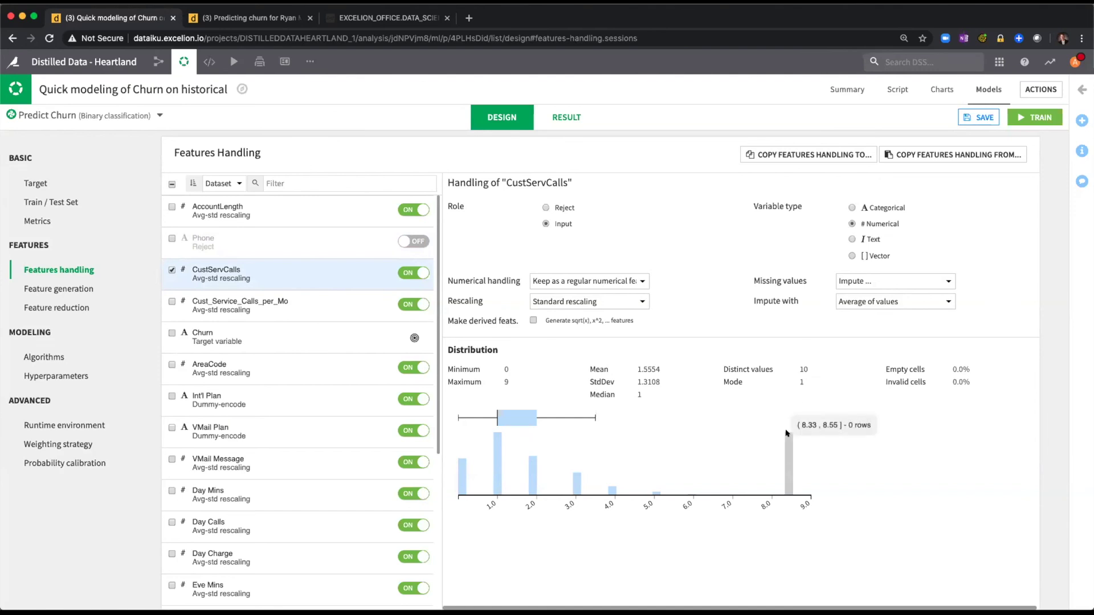
left_click(401, 274)
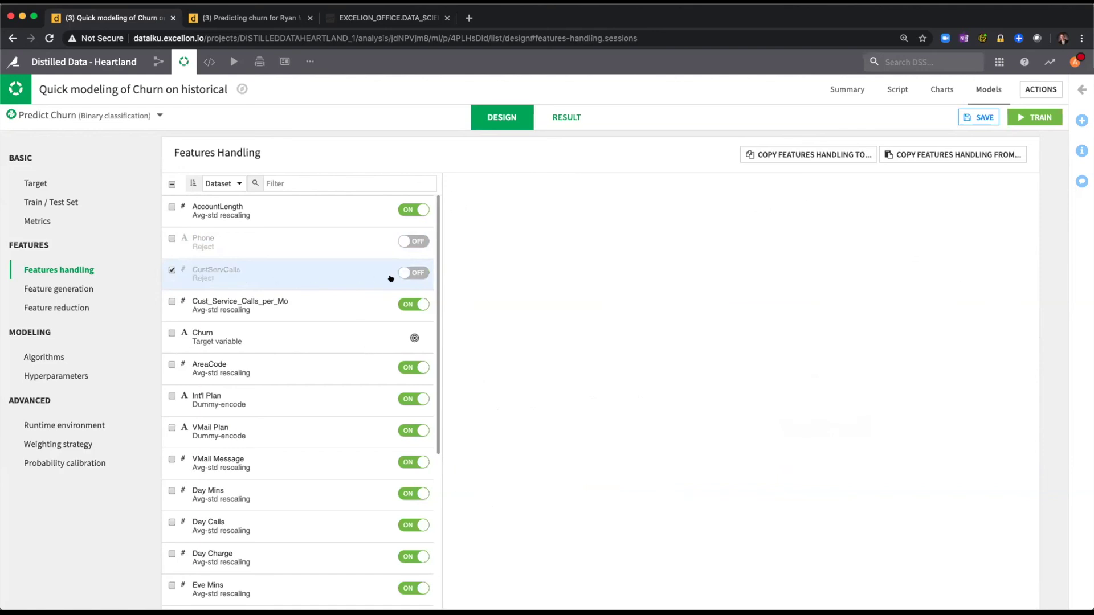
left_click(245, 304)
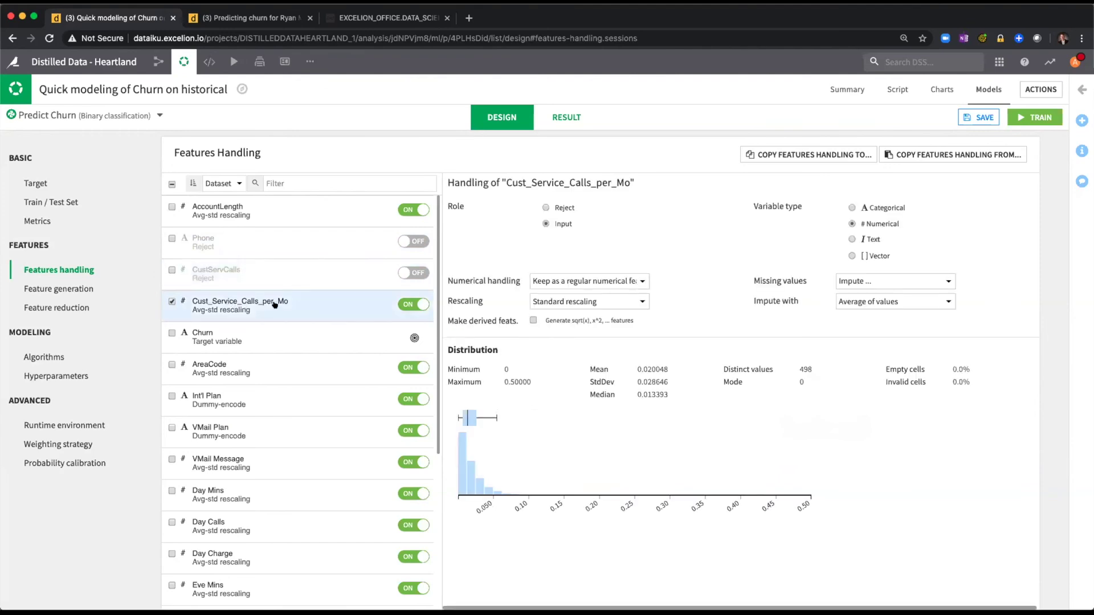
Review the selected algorithms and train the Random Forest and Logistic Regression models
left_click(38, 357)
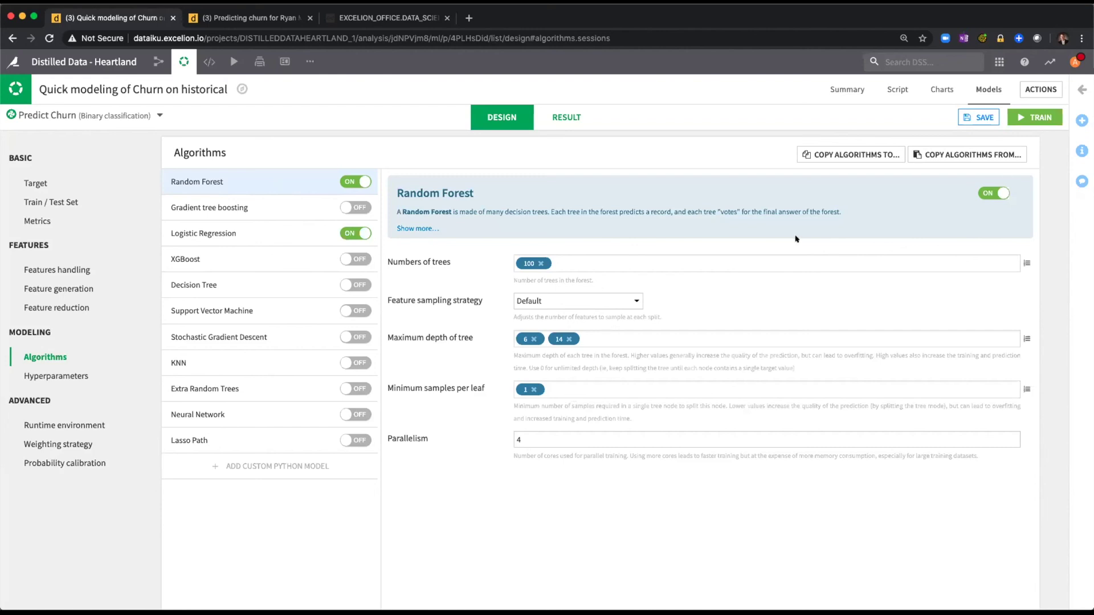
left_click(1042, 115)
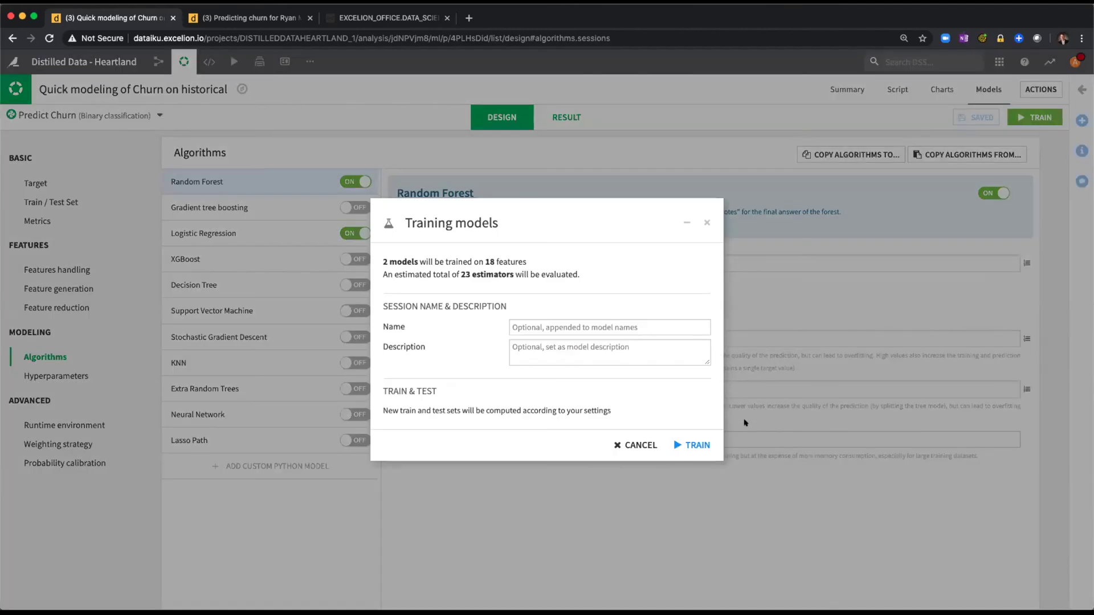
left_click(692, 445)
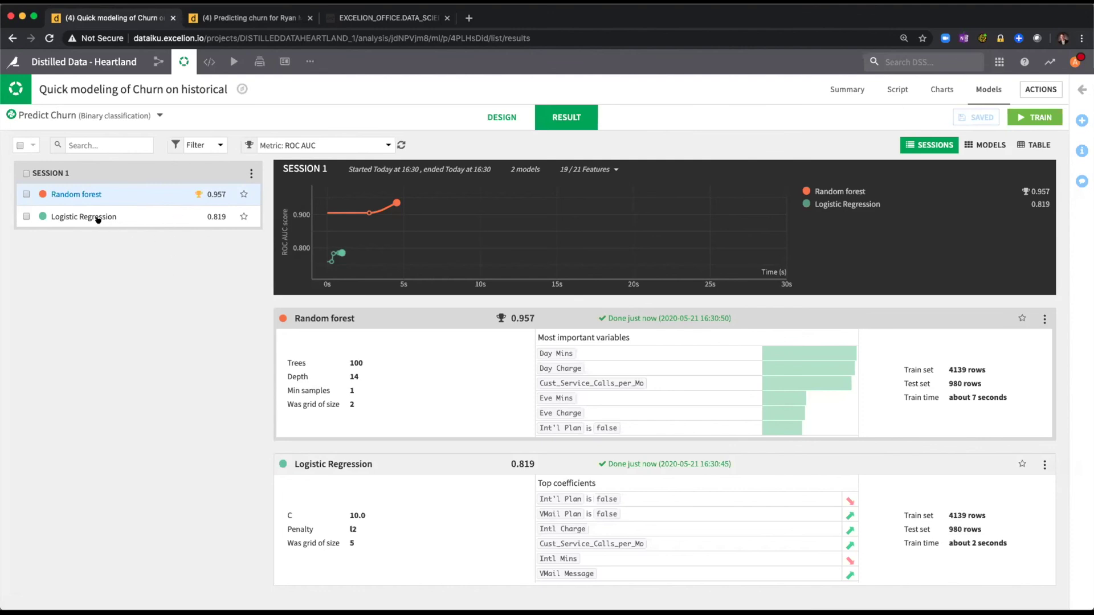
Review the Random Forest's variables importance and confusion matrix, and deploy the model to the Flow
left_click(76, 196)
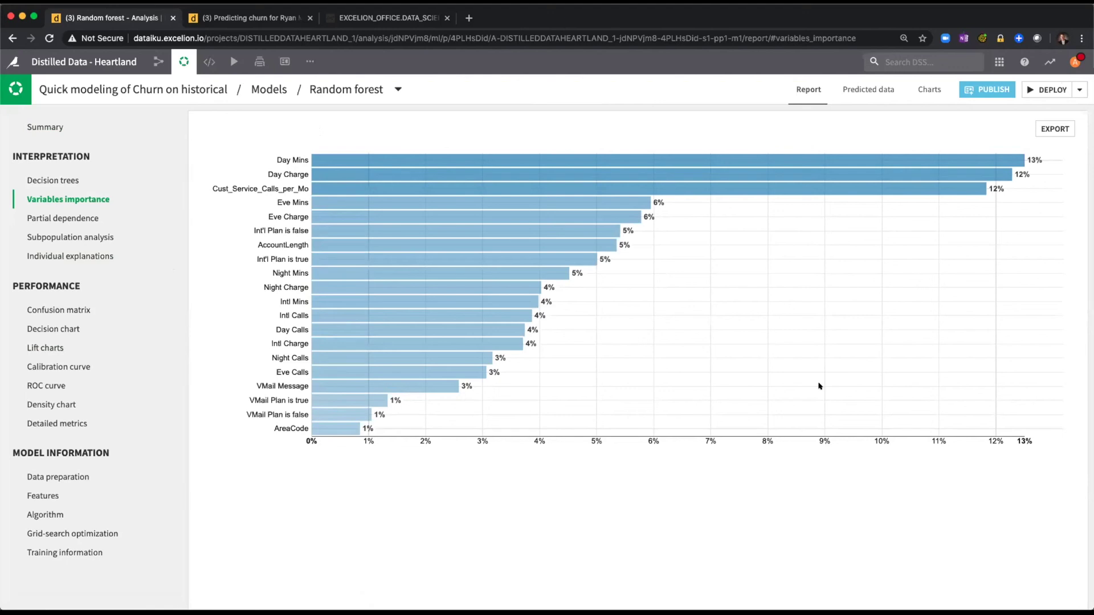
left_click(73, 311)
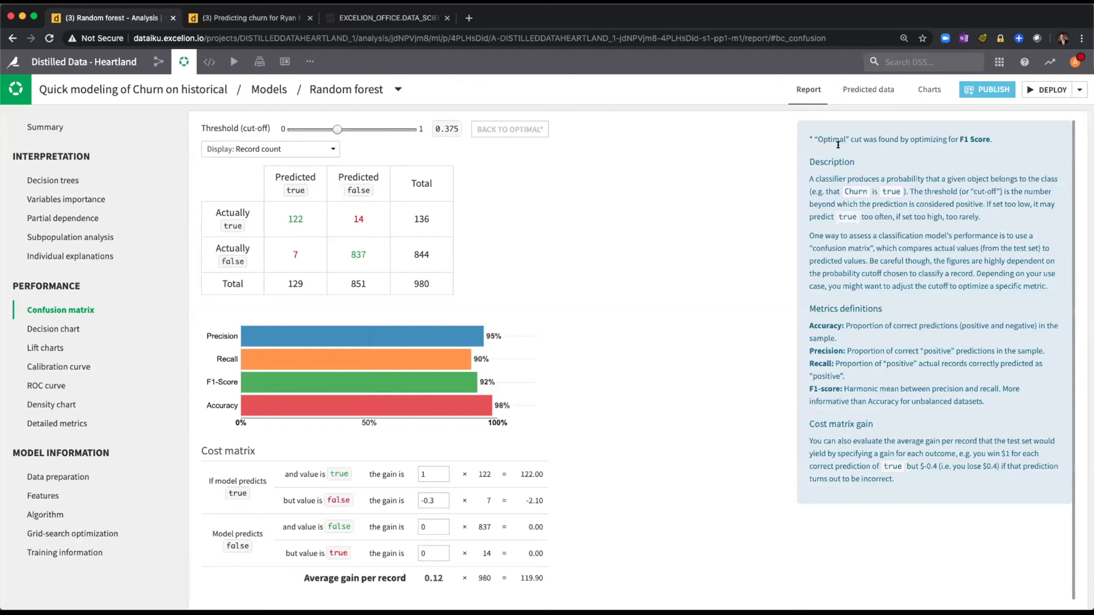
left_click(1028, 90)
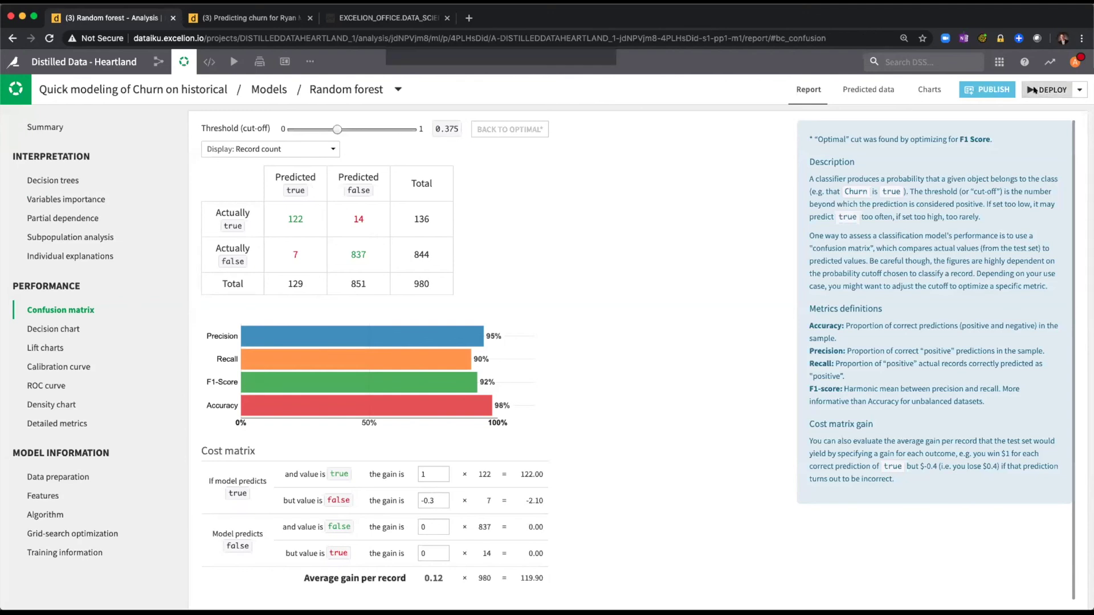
left_click(690, 408)
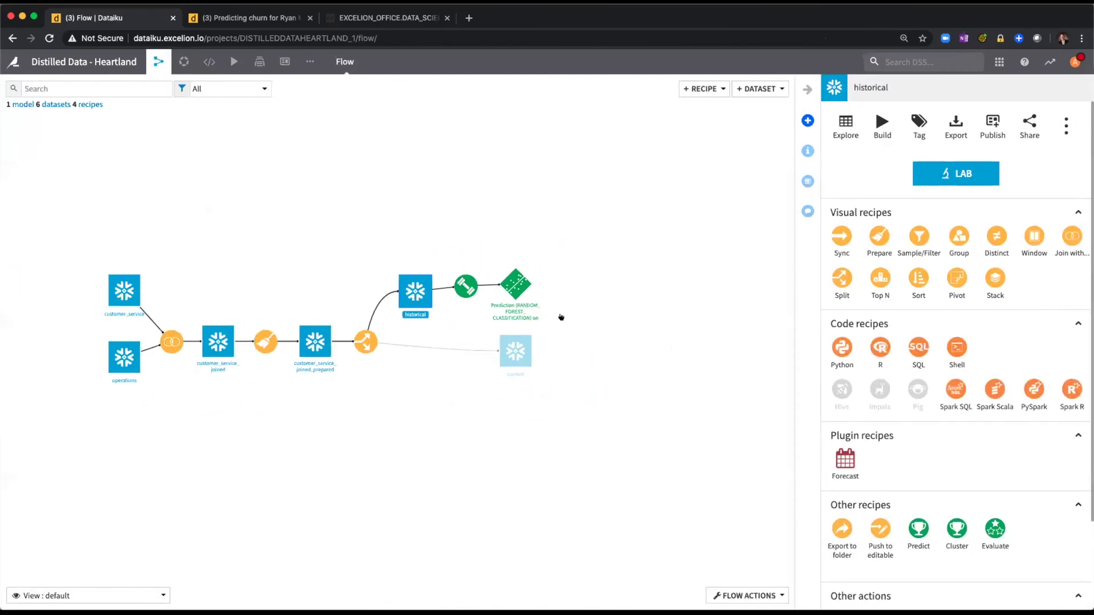
Create a Score recipe that applies the deployed Random Forest model to the current dataset, with current_scored as output
left_click(512, 287)
scroll(573, 292, "up", 2)
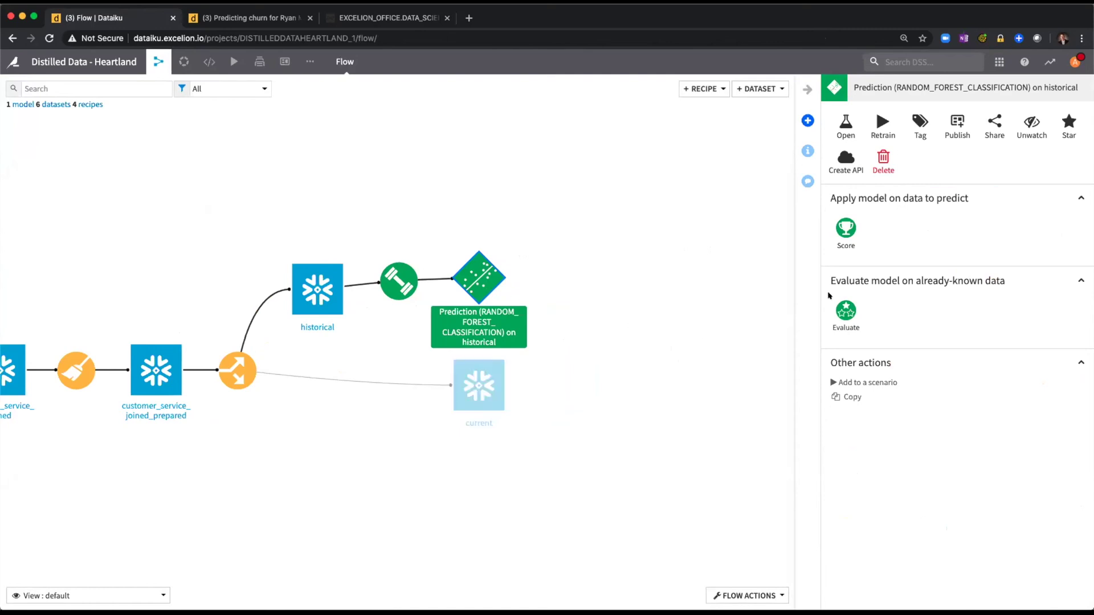
left_click(846, 228)
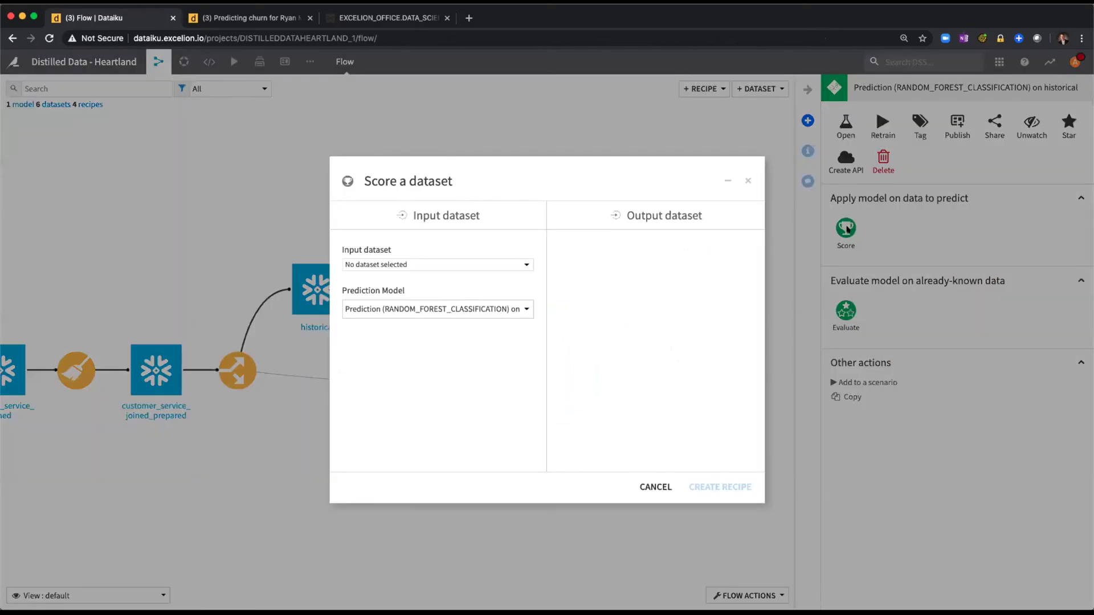
left_click(427, 263)
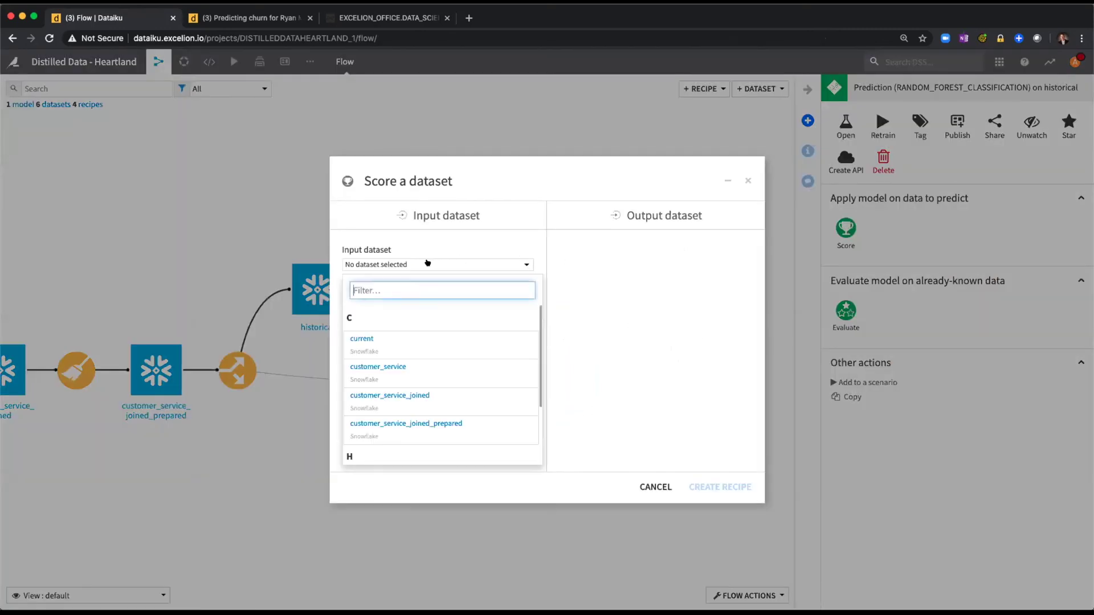
type("s")
key("BackSpace")
type("curr")
left_click(402, 347)
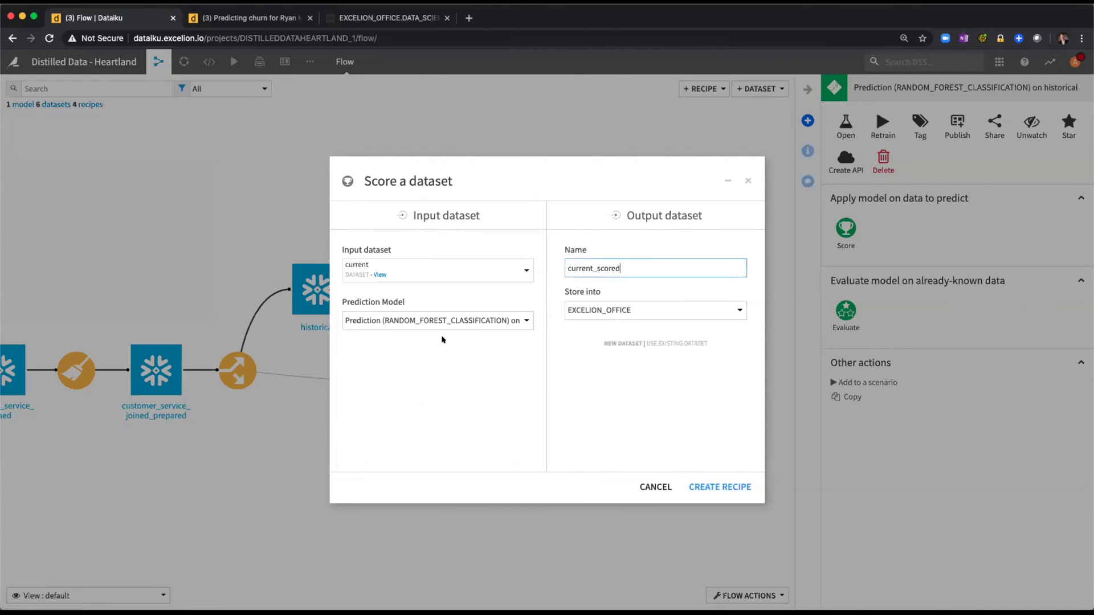
left_click(709, 487)
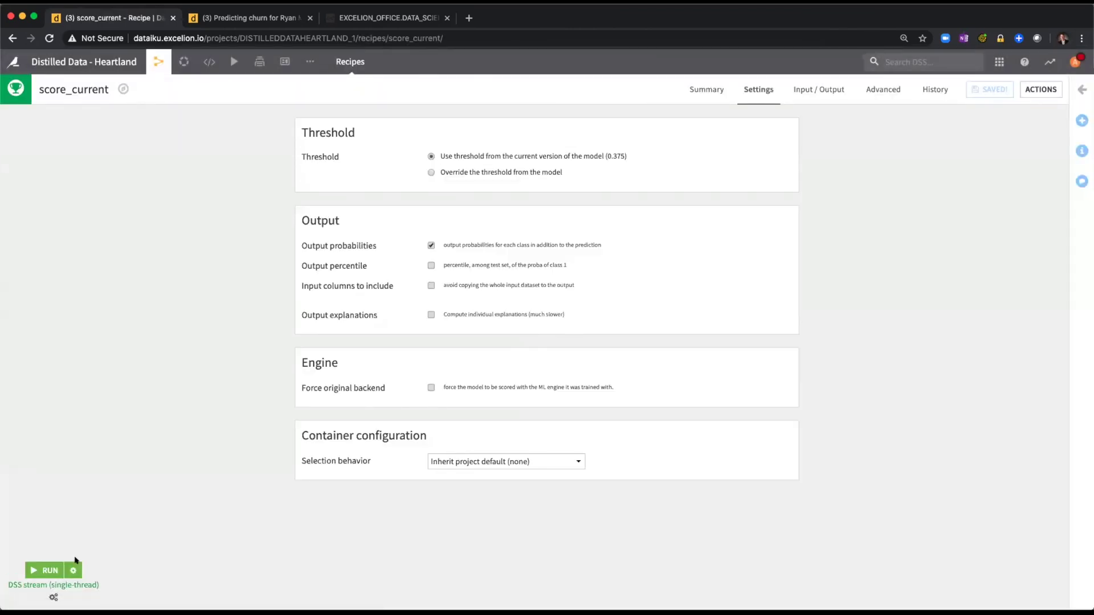
Run the scoring recipe with its default settings and return to the Flow
left_click(44, 570)
mouse_move(157, 62)
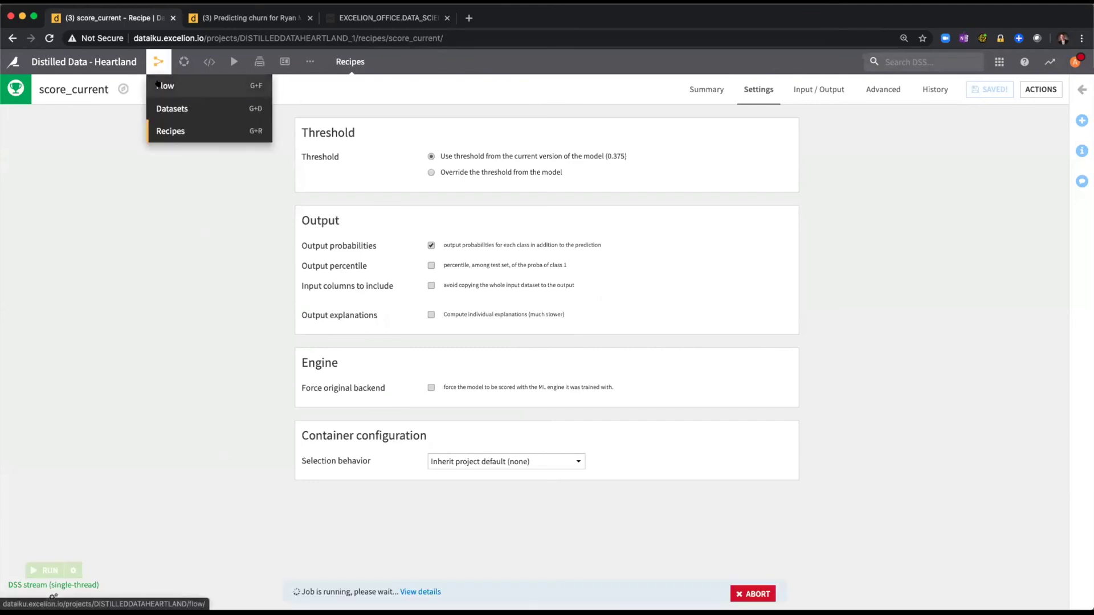
left_click(159, 84)
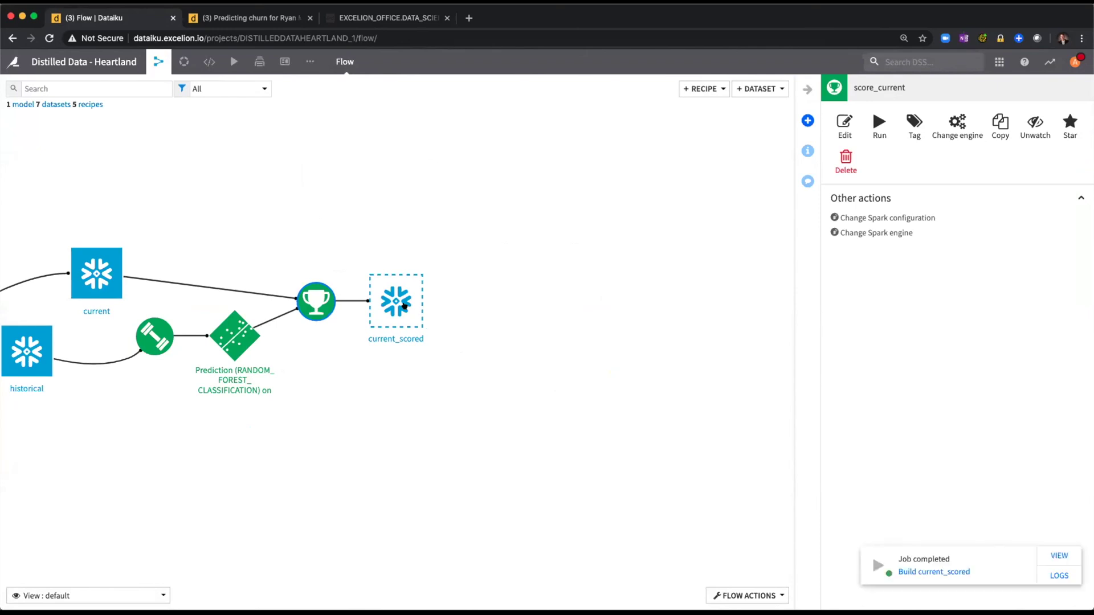
Open the current_scored dataset, examine its probability columns, and analyze the value distribution of the prediction column
double_click(404, 306)
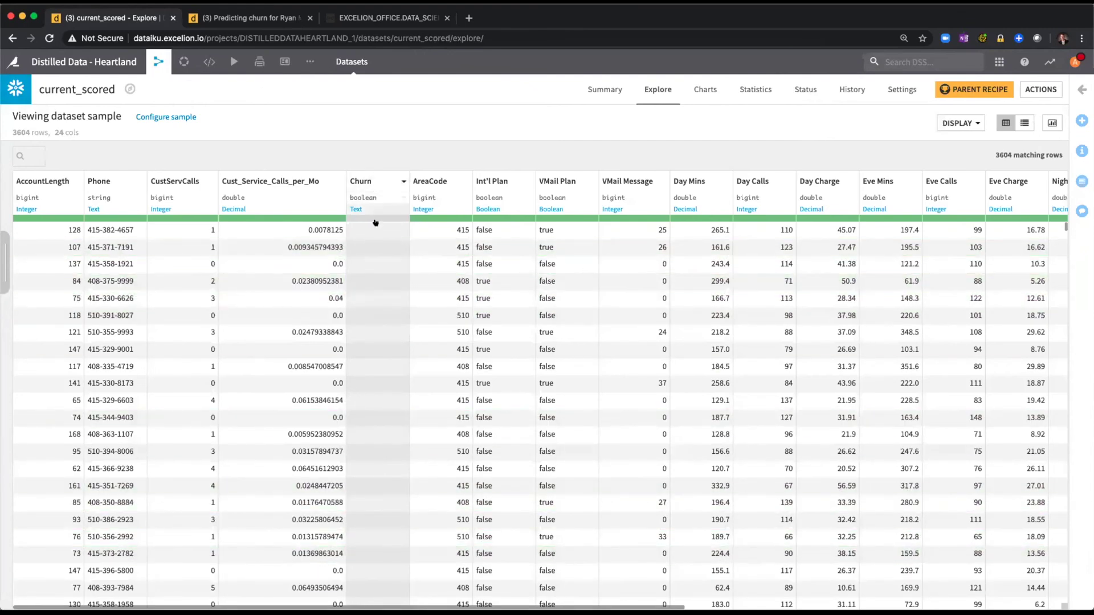
left_click_drag(355, 605, 735, 605)
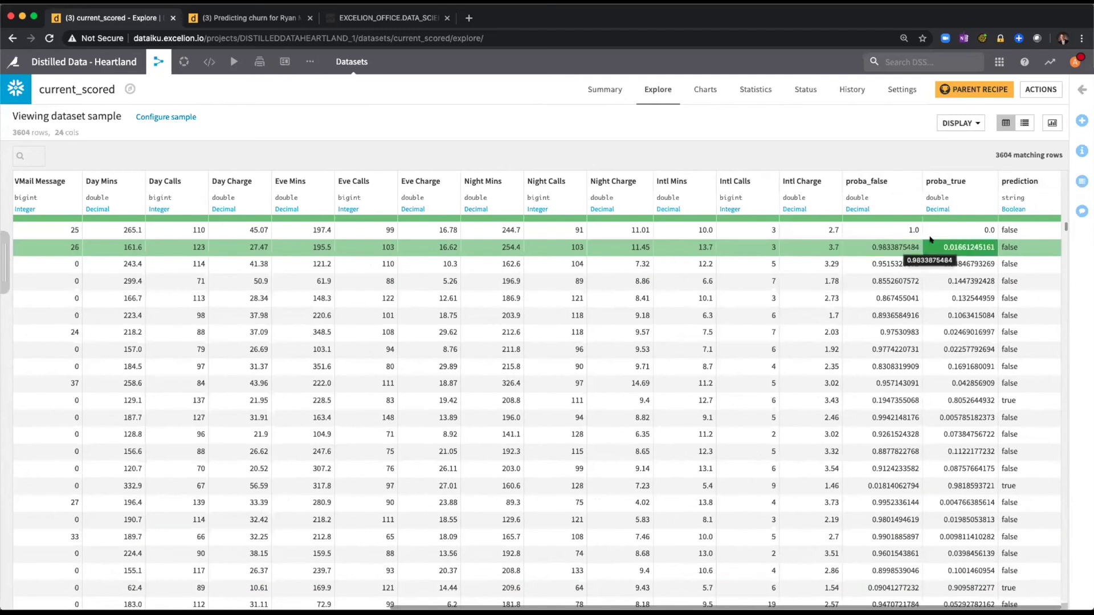
left_click(1017, 183)
left_click(983, 199)
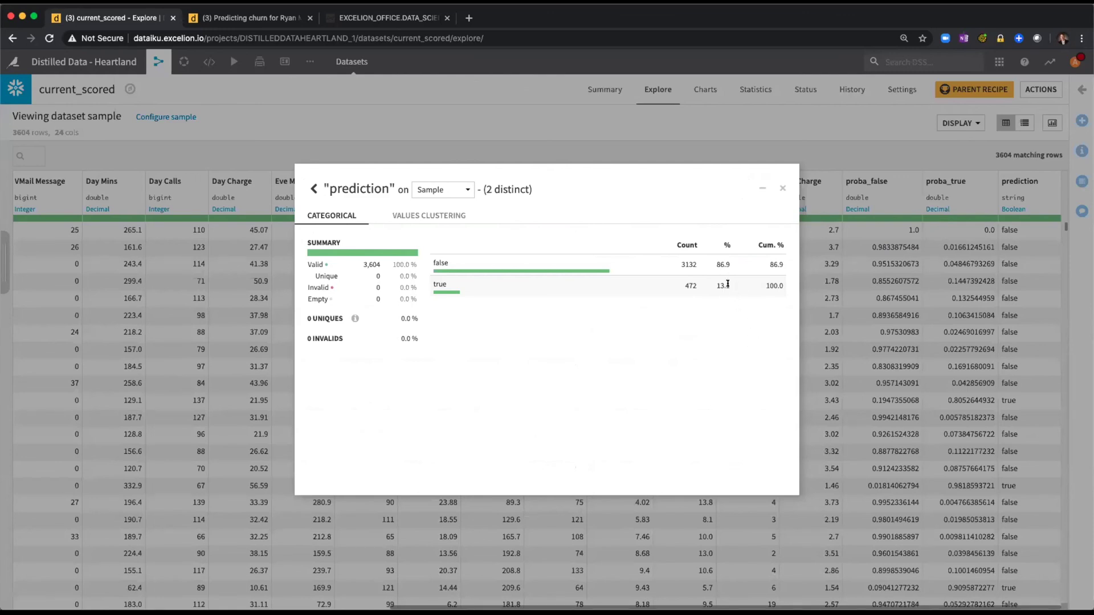
left_click(779, 188)
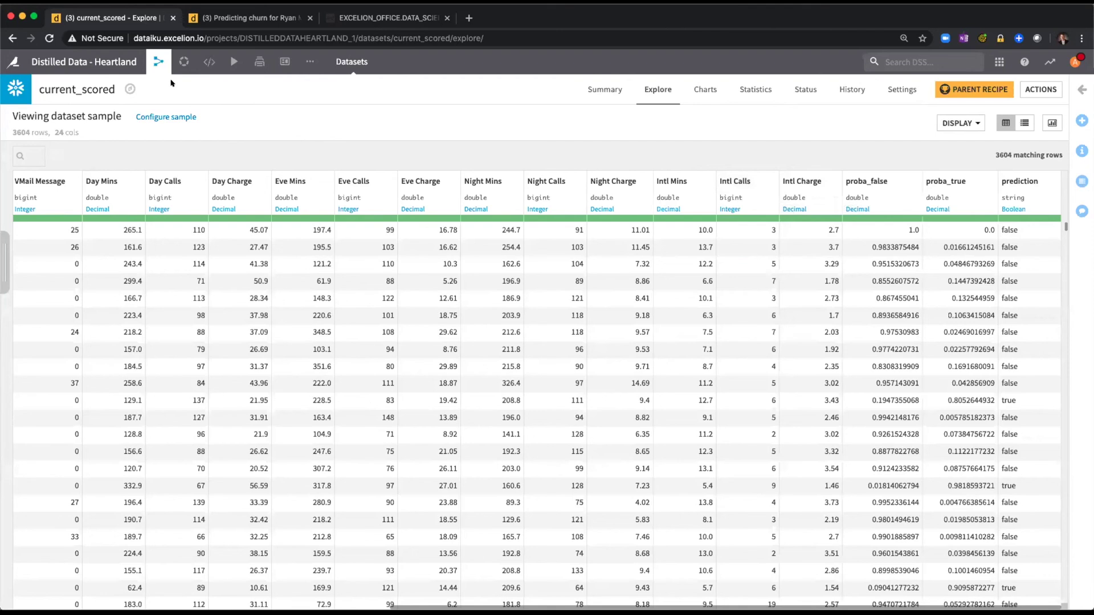
From the Flow, create a Python recipe on current_scored with a new output dataset named customer_service_result stored in EXCELION_OFFICE
left_click(159, 64)
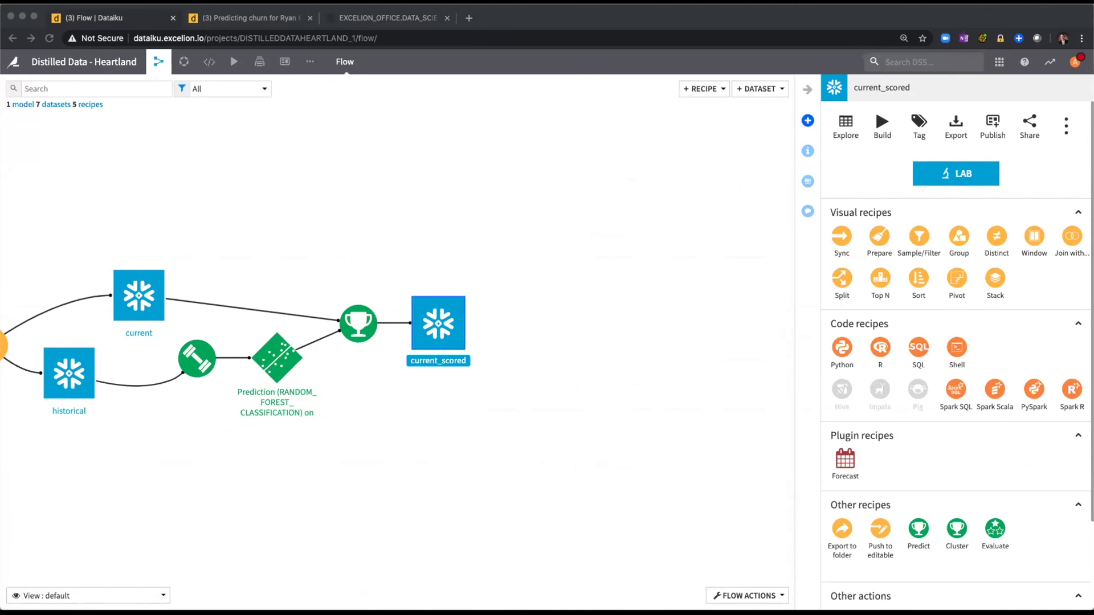
left_click(516, 324)
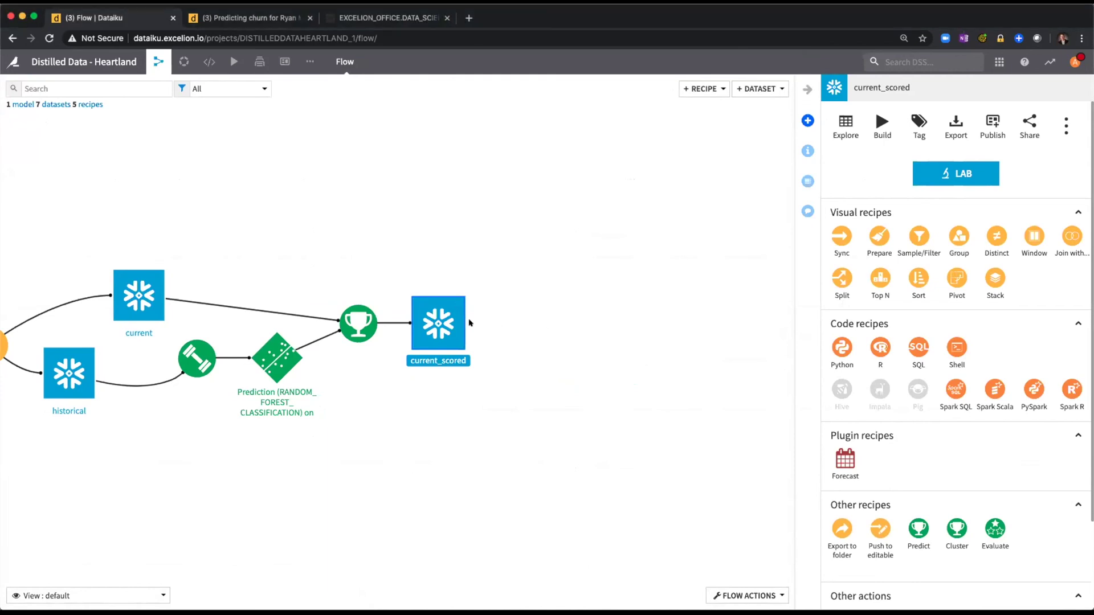
left_click_drag(554, 324, 489, 310)
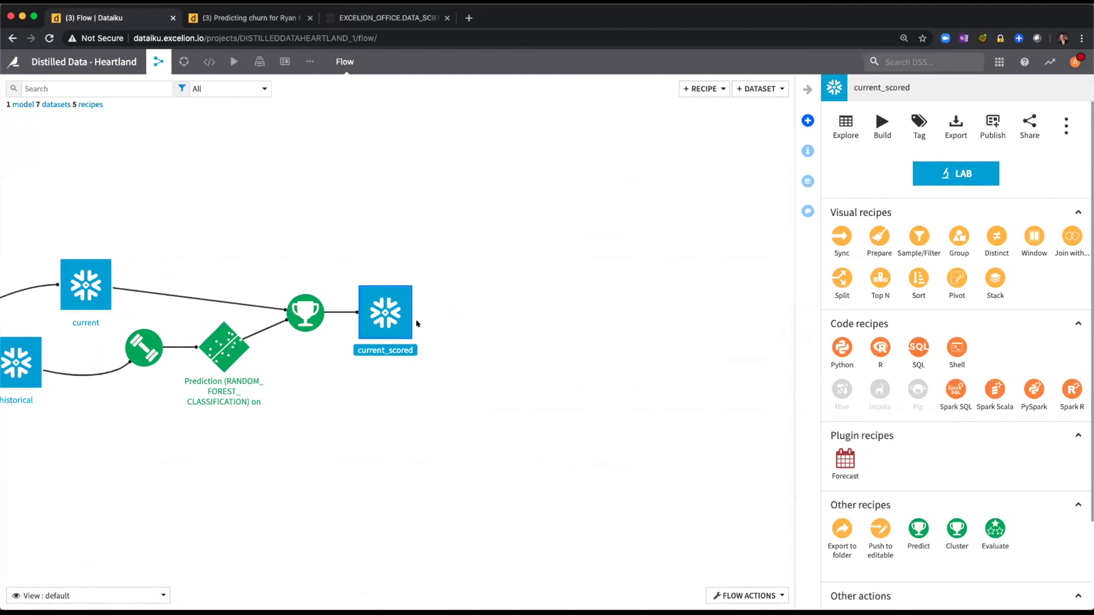
left_click(842, 347)
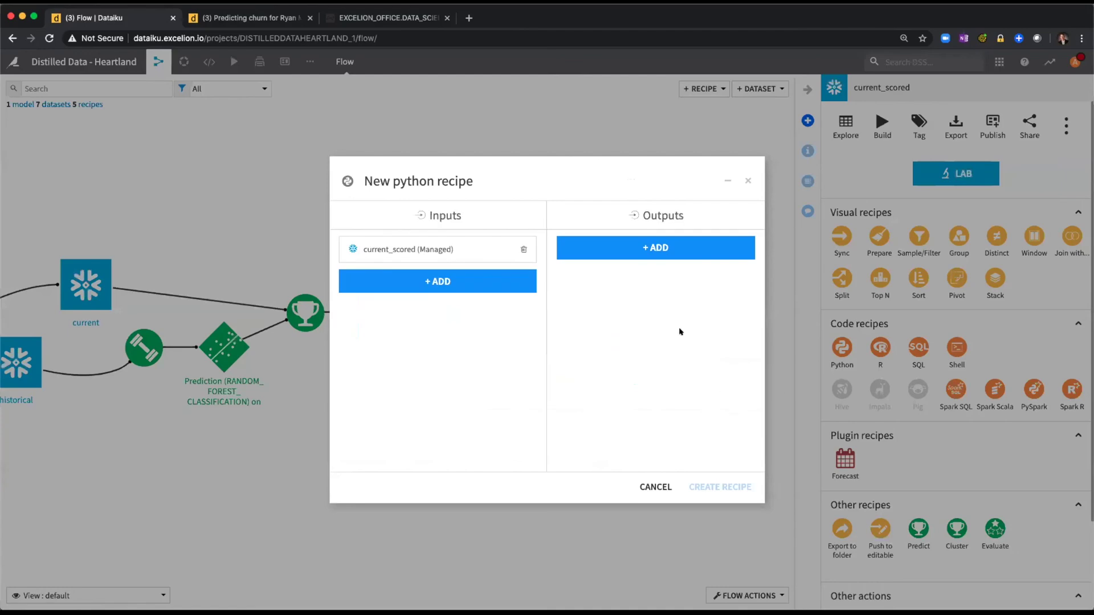
left_click(638, 247)
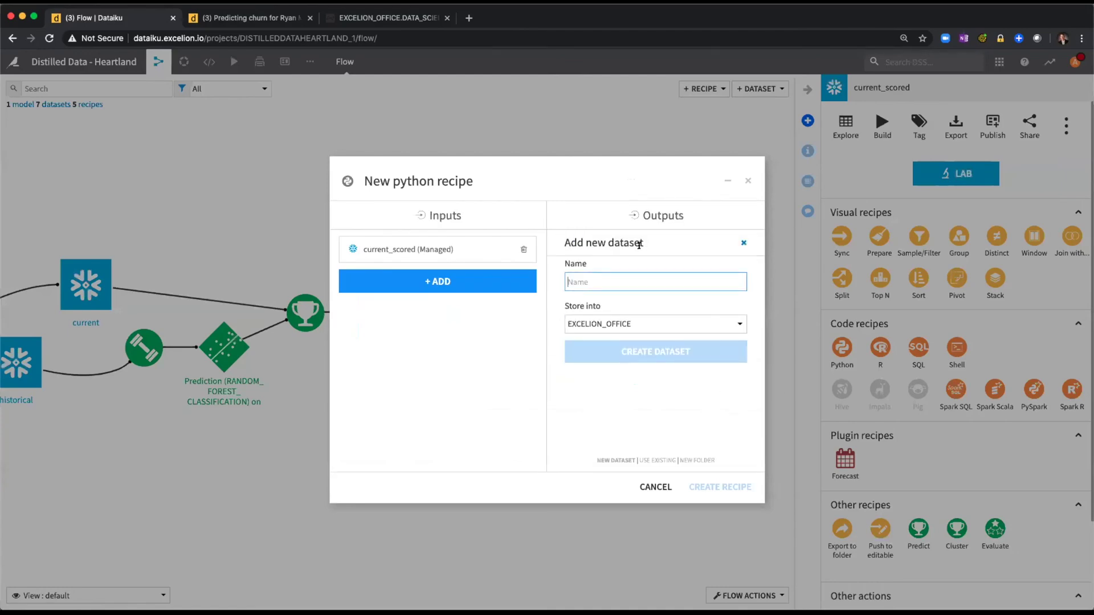
type("customer_service_")
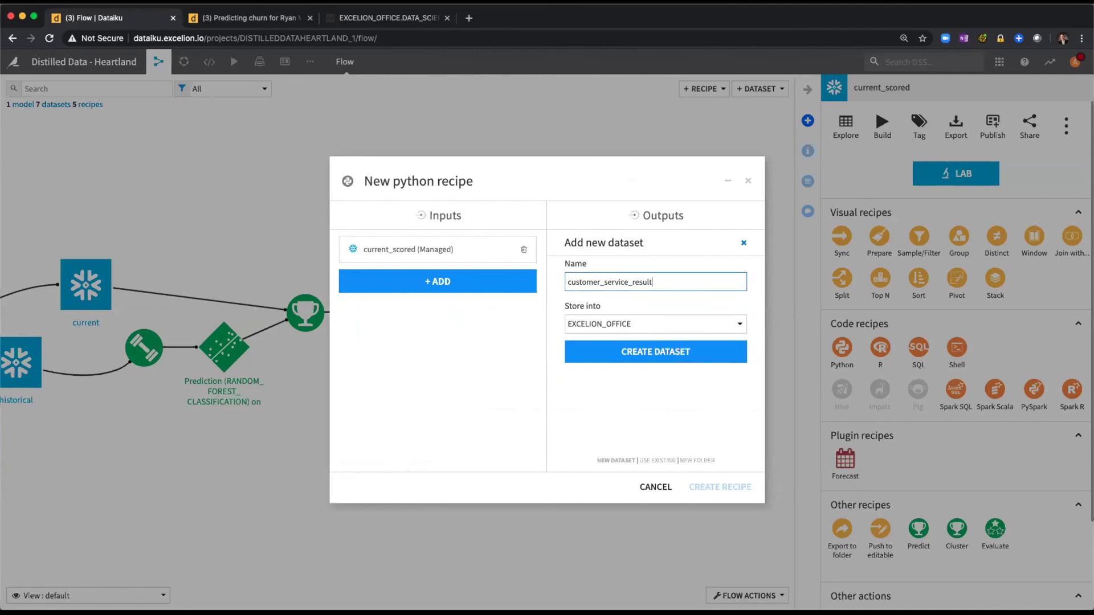
type("result")
left_click(659, 353)
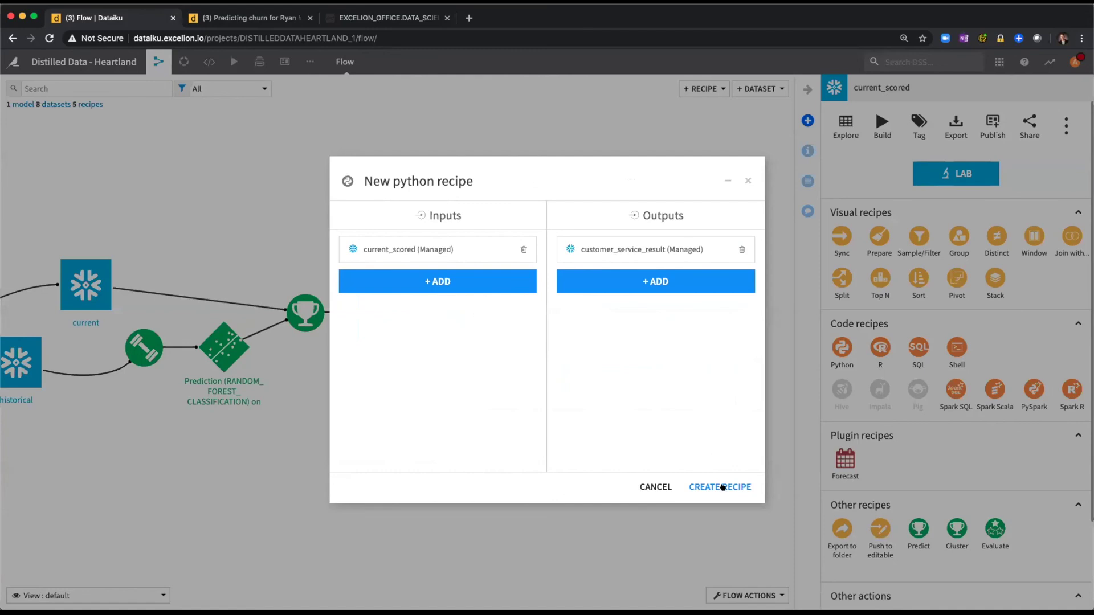
left_click(721, 487)
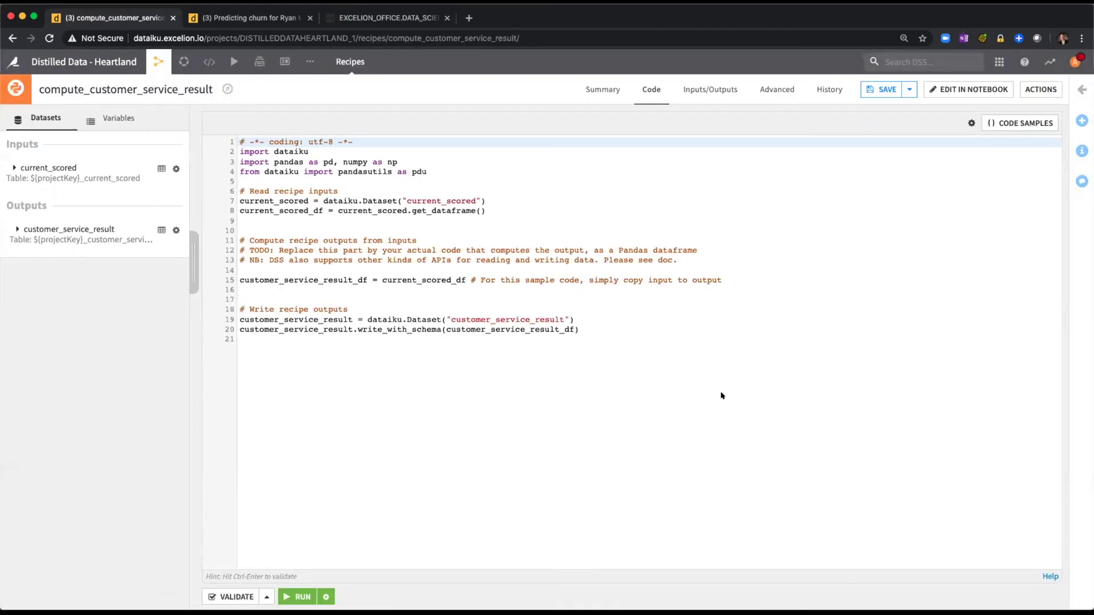
In the recipe's notebook, limit customer_service_result_df to the Phone, proba_true and prediction columns of current_scored_df, and save back to the recipe
left_click(952, 90)
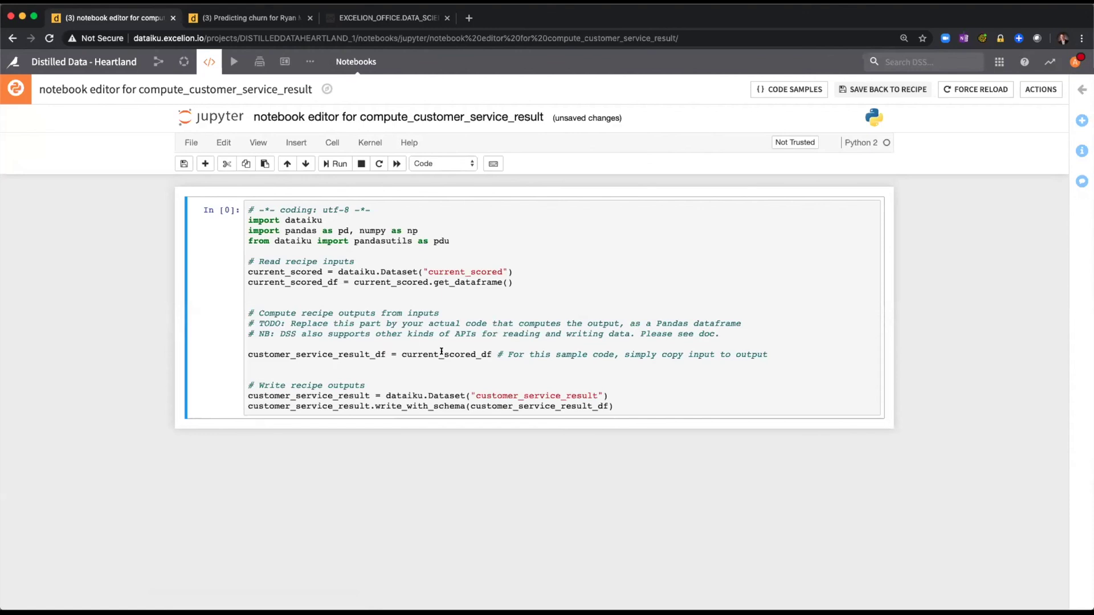
left_click_drag(492, 354, 798, 348)
type("score_scored_df[['Phone', 'proba_true', 'prediction']]")
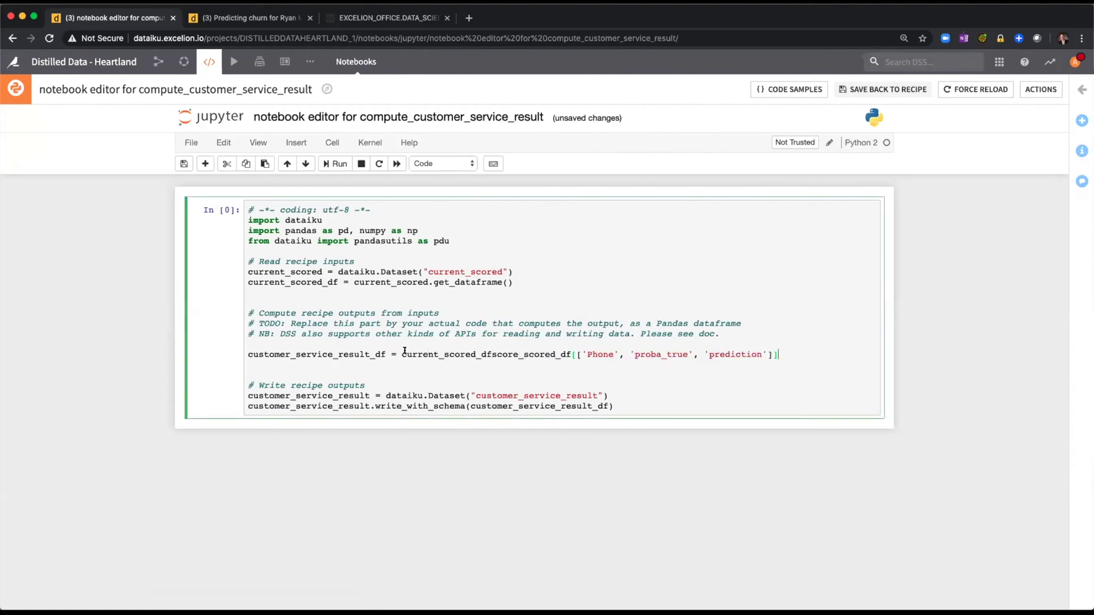
left_click_drag(491, 354, 573, 353)
key("BackSpace")
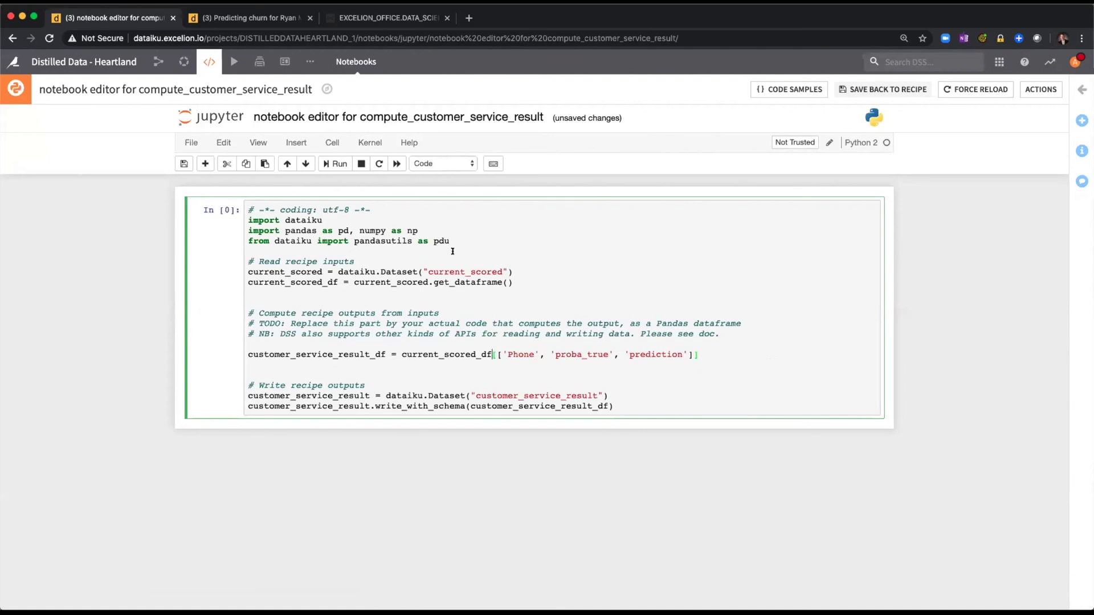
left_click(883, 89)
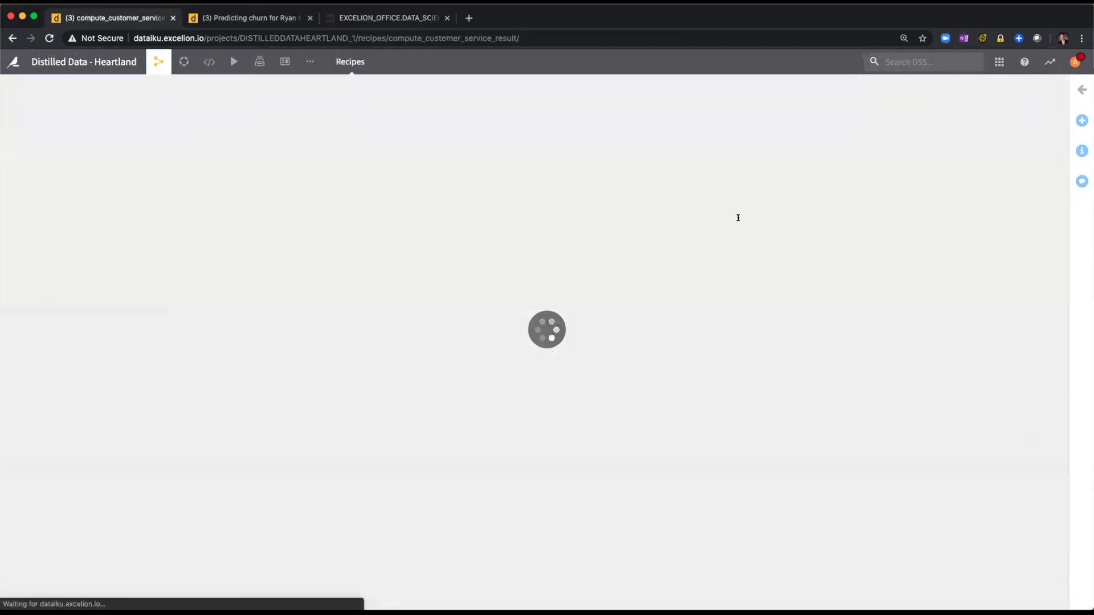
Run the Python recipe to build customer_service_result and return to the Flow to check the output dataset
left_click(302, 592)
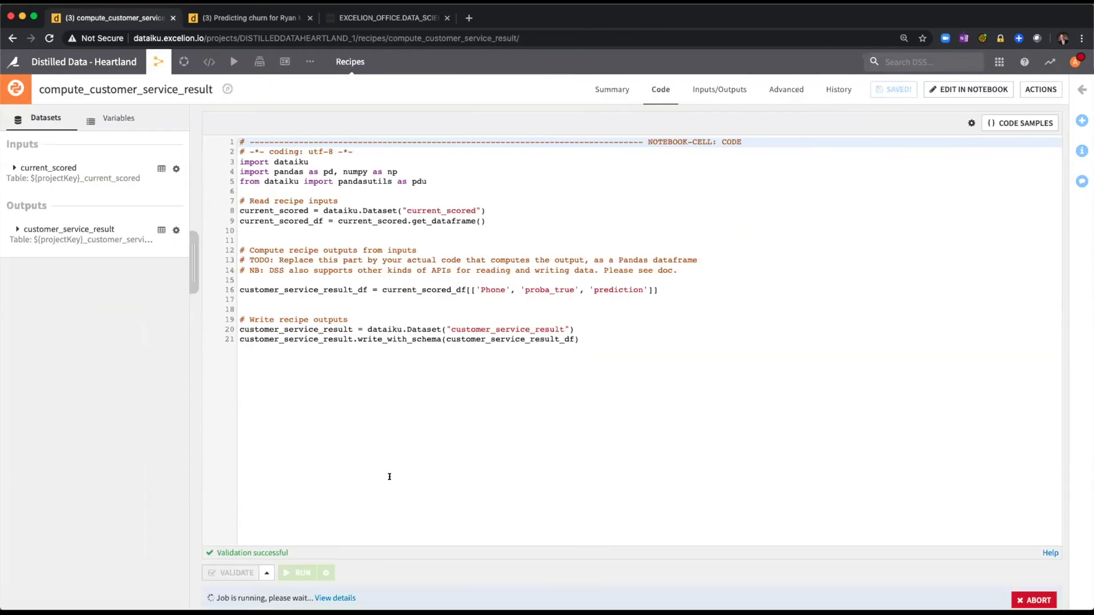
mouse_move(158, 64)
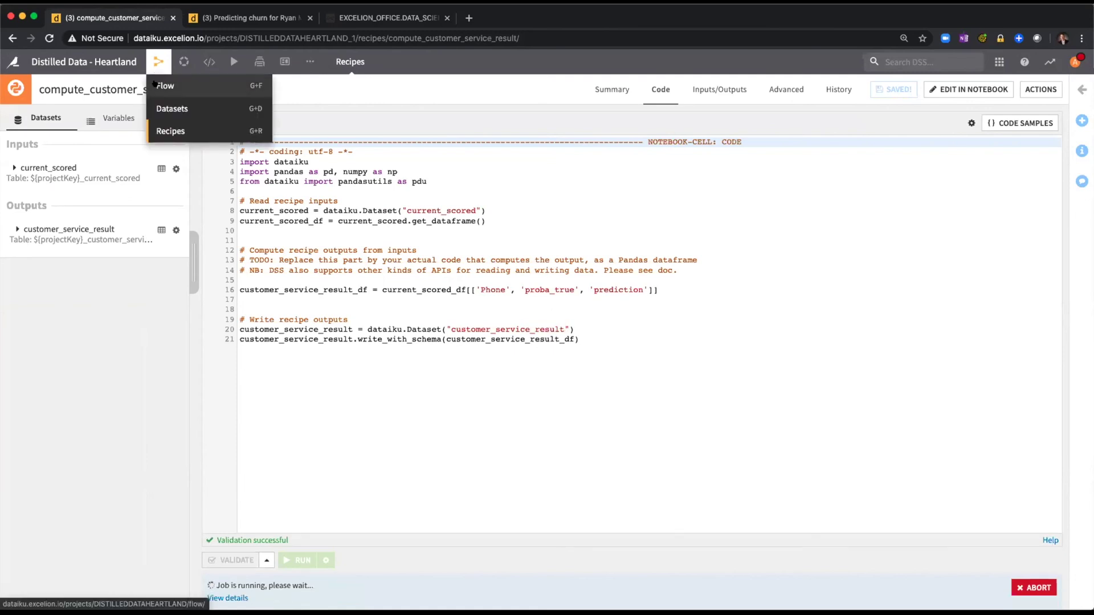
left_click(155, 84)
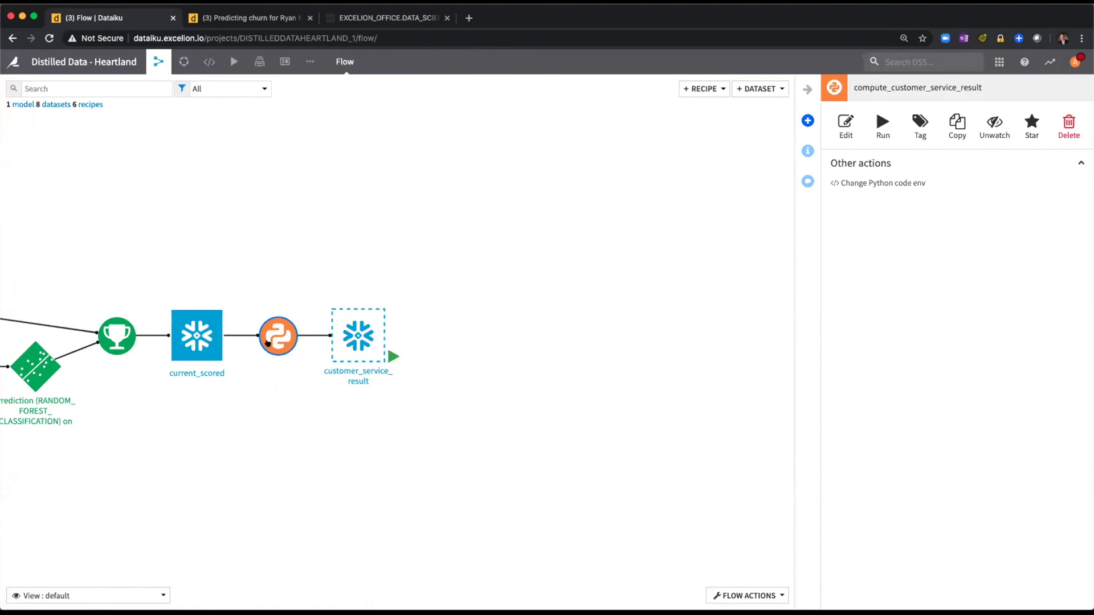
scroll(392, 356, "down", 3)
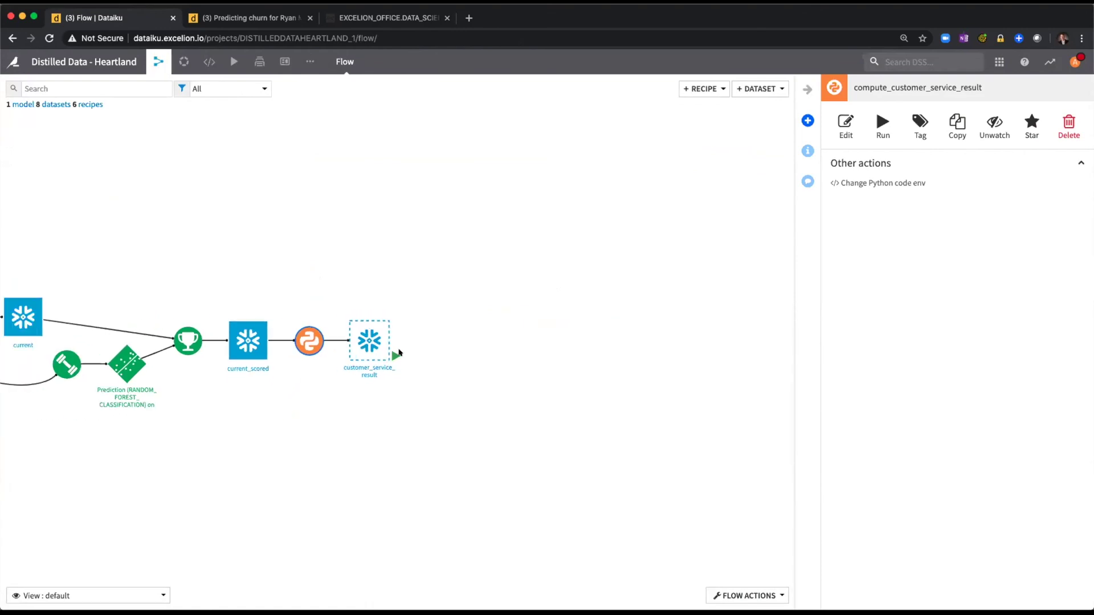
scroll(344, 349, "down", 2)
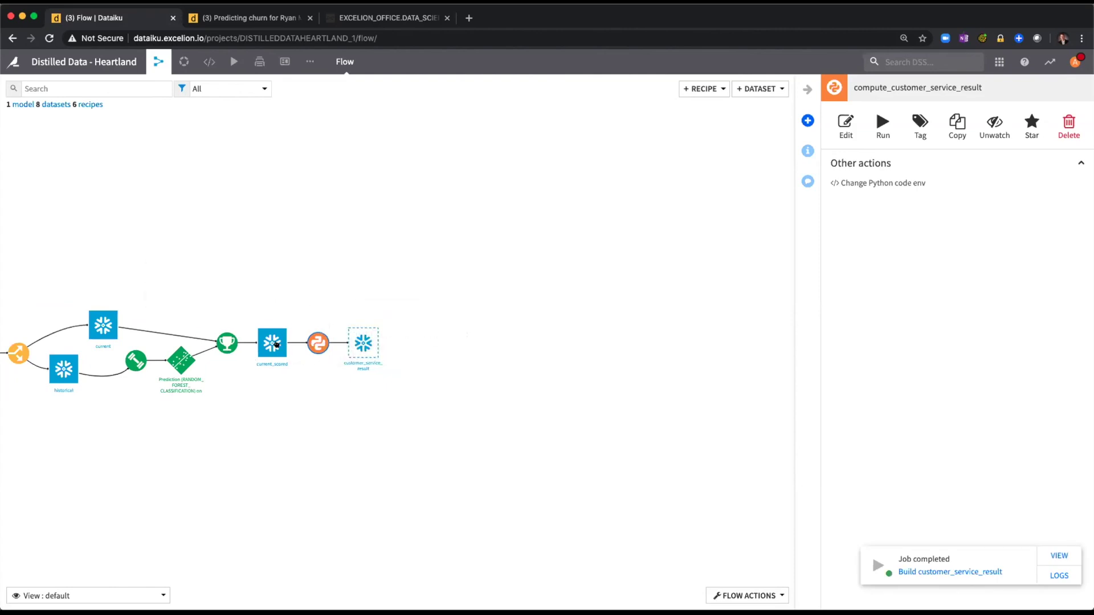
scroll(343, 379, "up", 3)
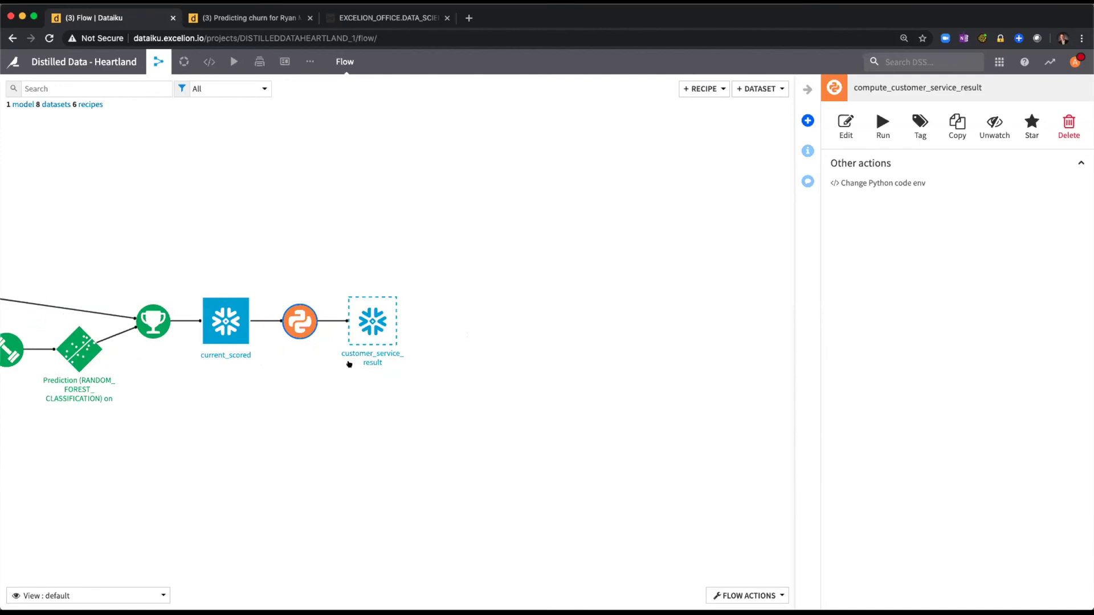